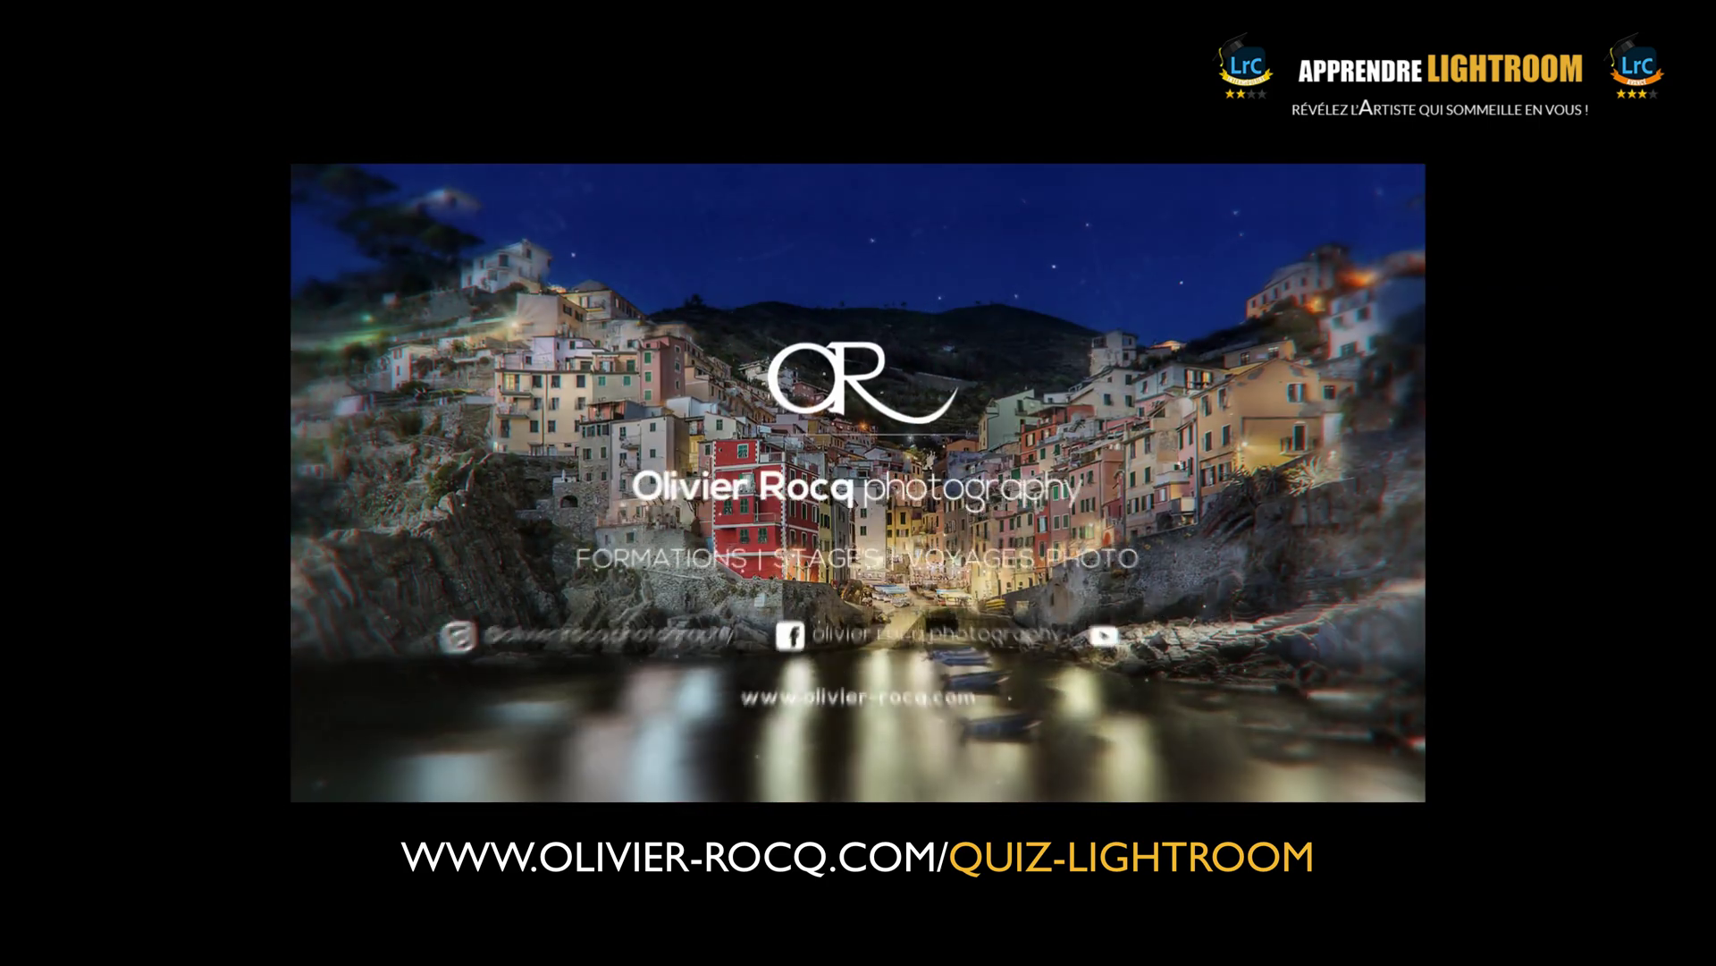
Mask the eagle with an automatic Sujet selection and set the mask's Exposition to 0,63
left_click(1615, 237)
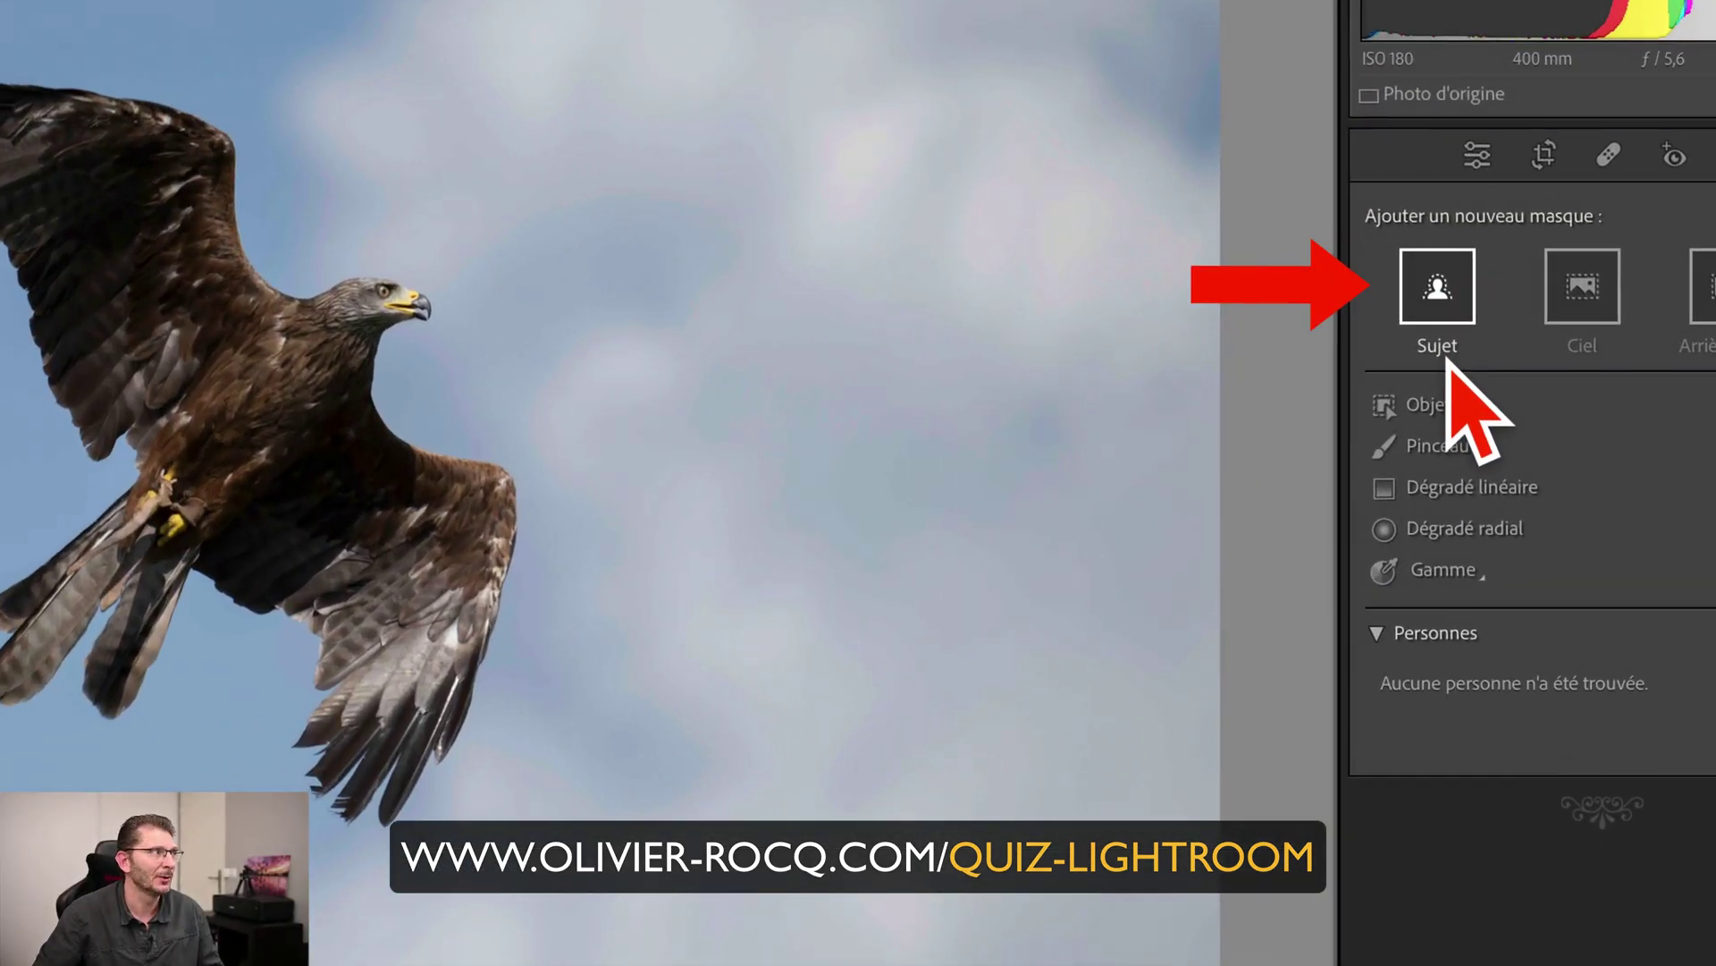
left_click(1440, 290)
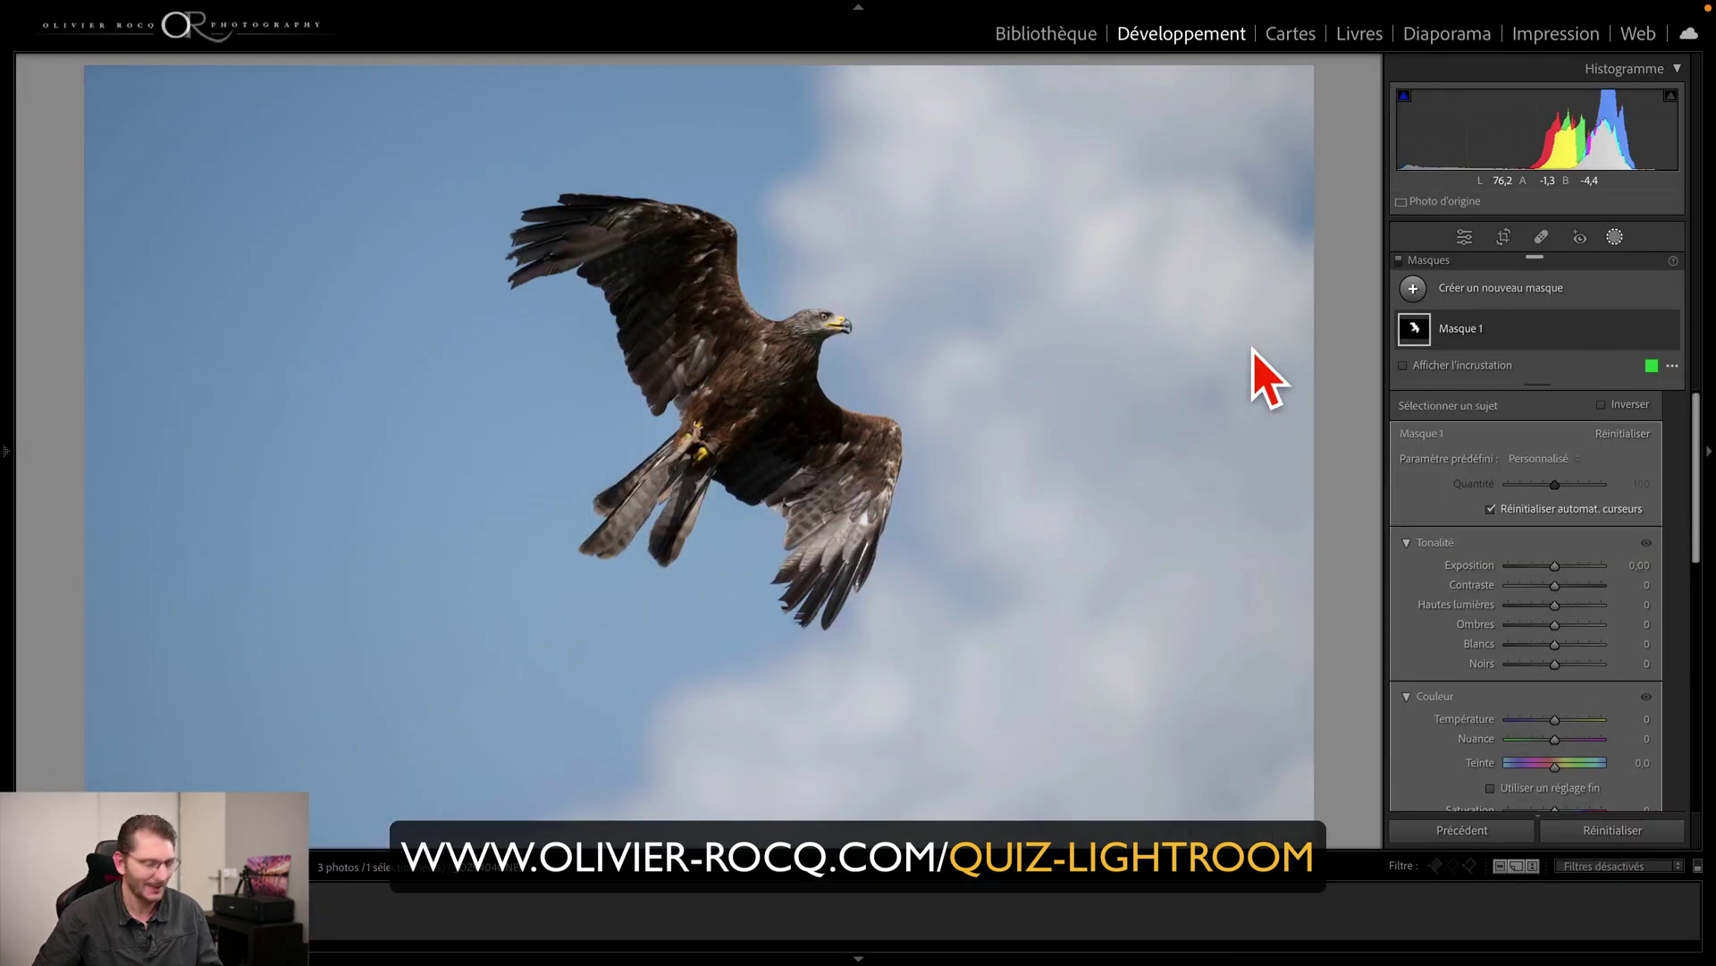
key("o")
key("o")
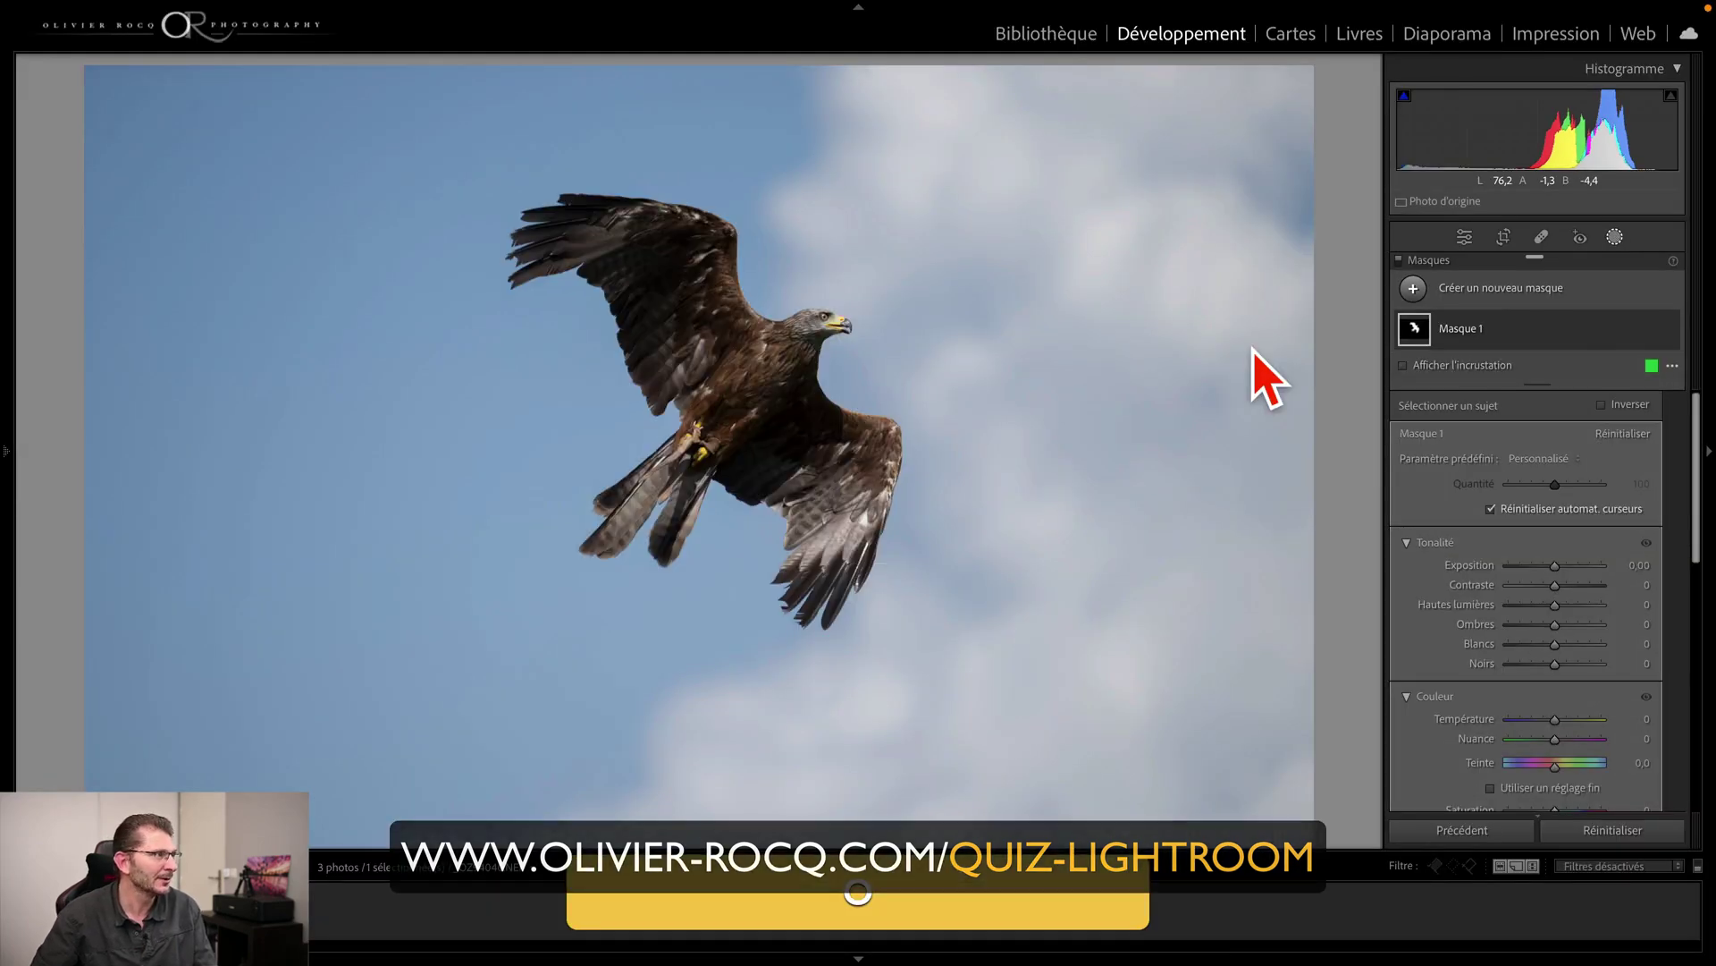
left_click_drag(1554, 566, 1571, 592)
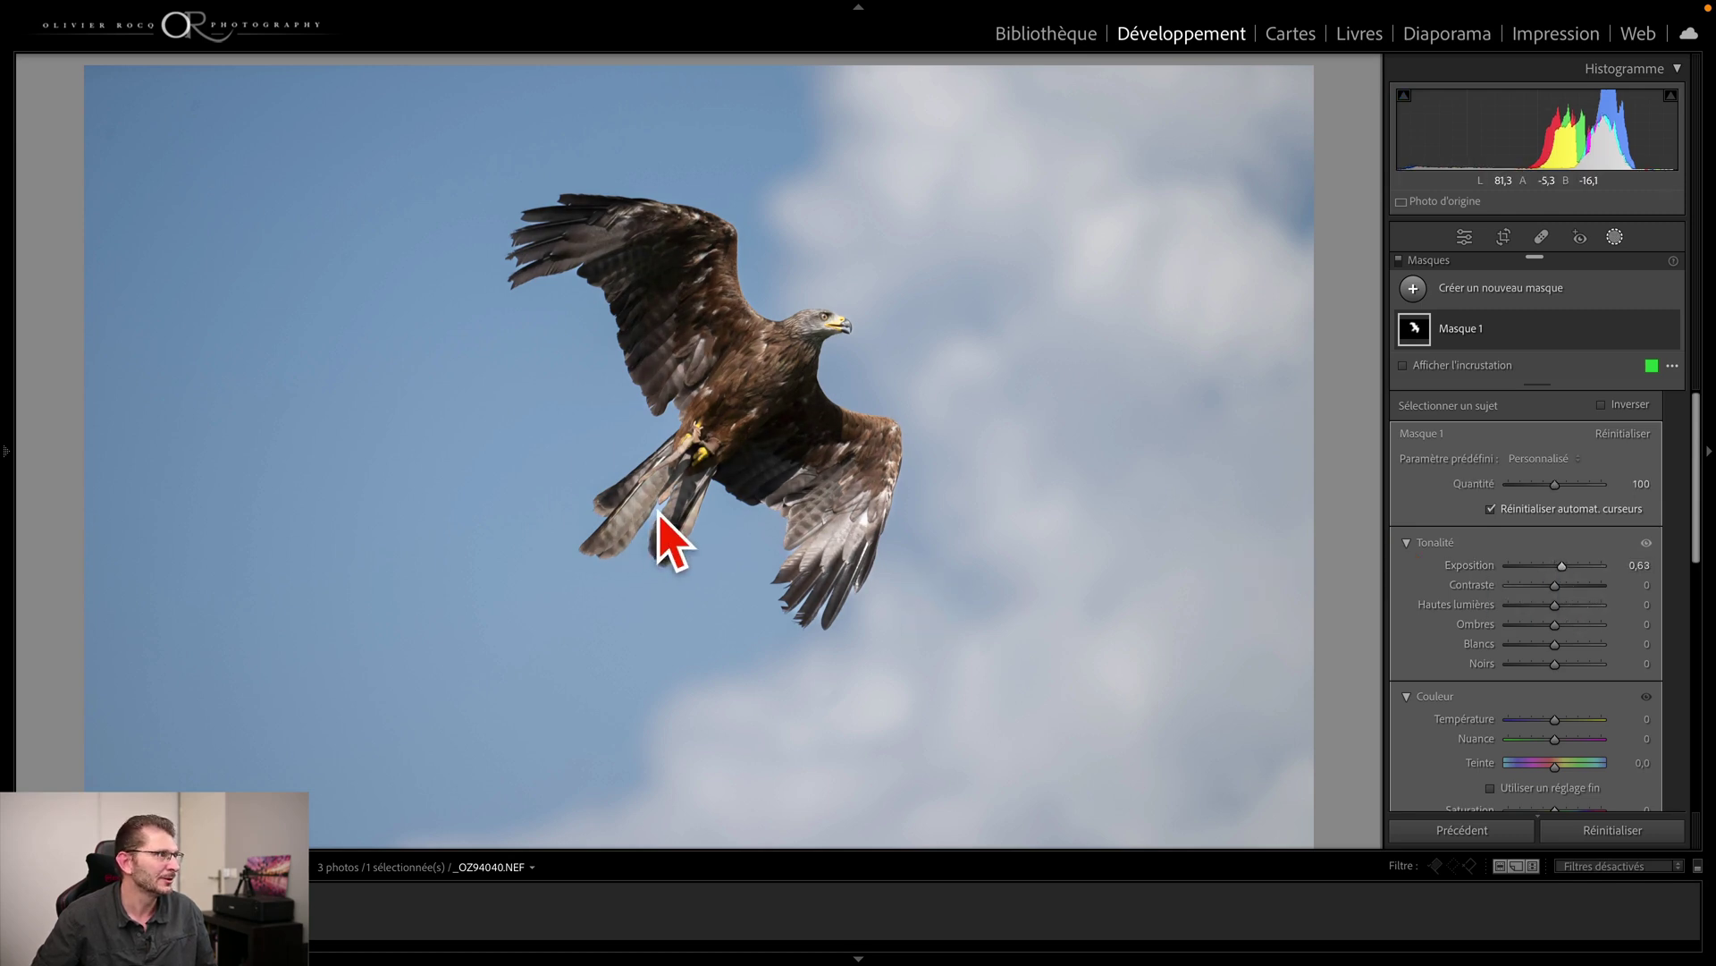
Inspect the eagle mask's overlay up close around the tail feathers, then hide the overlay
left_click(1448, 368)
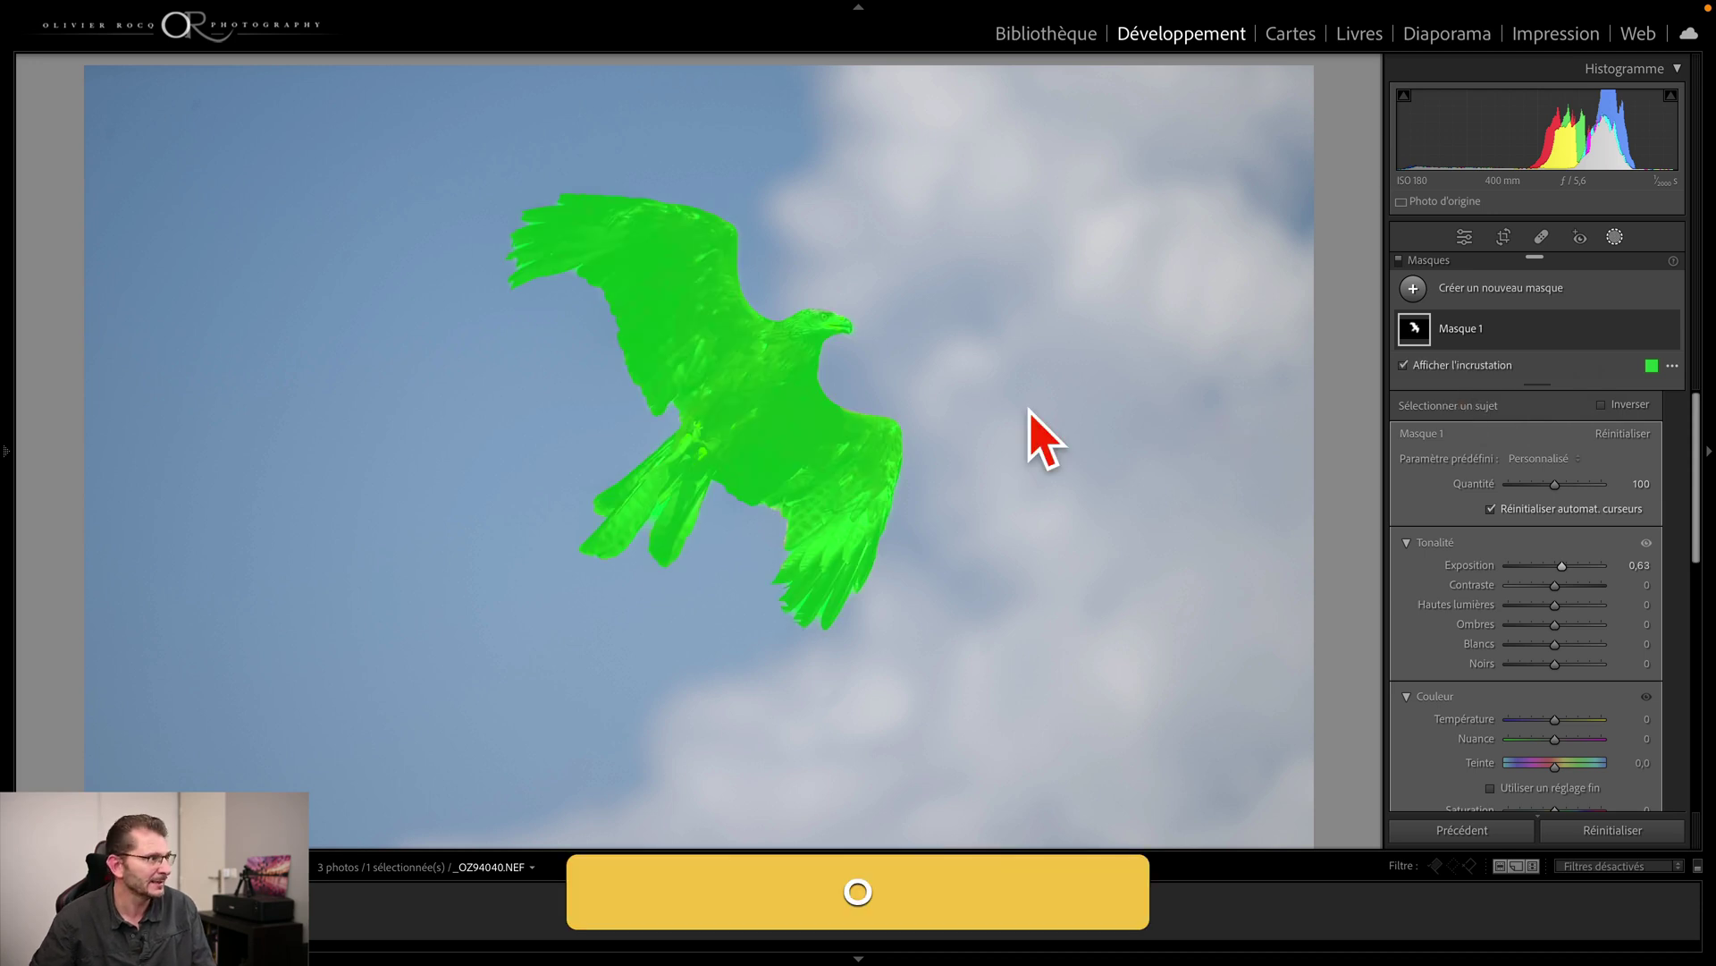
key("super+plus")
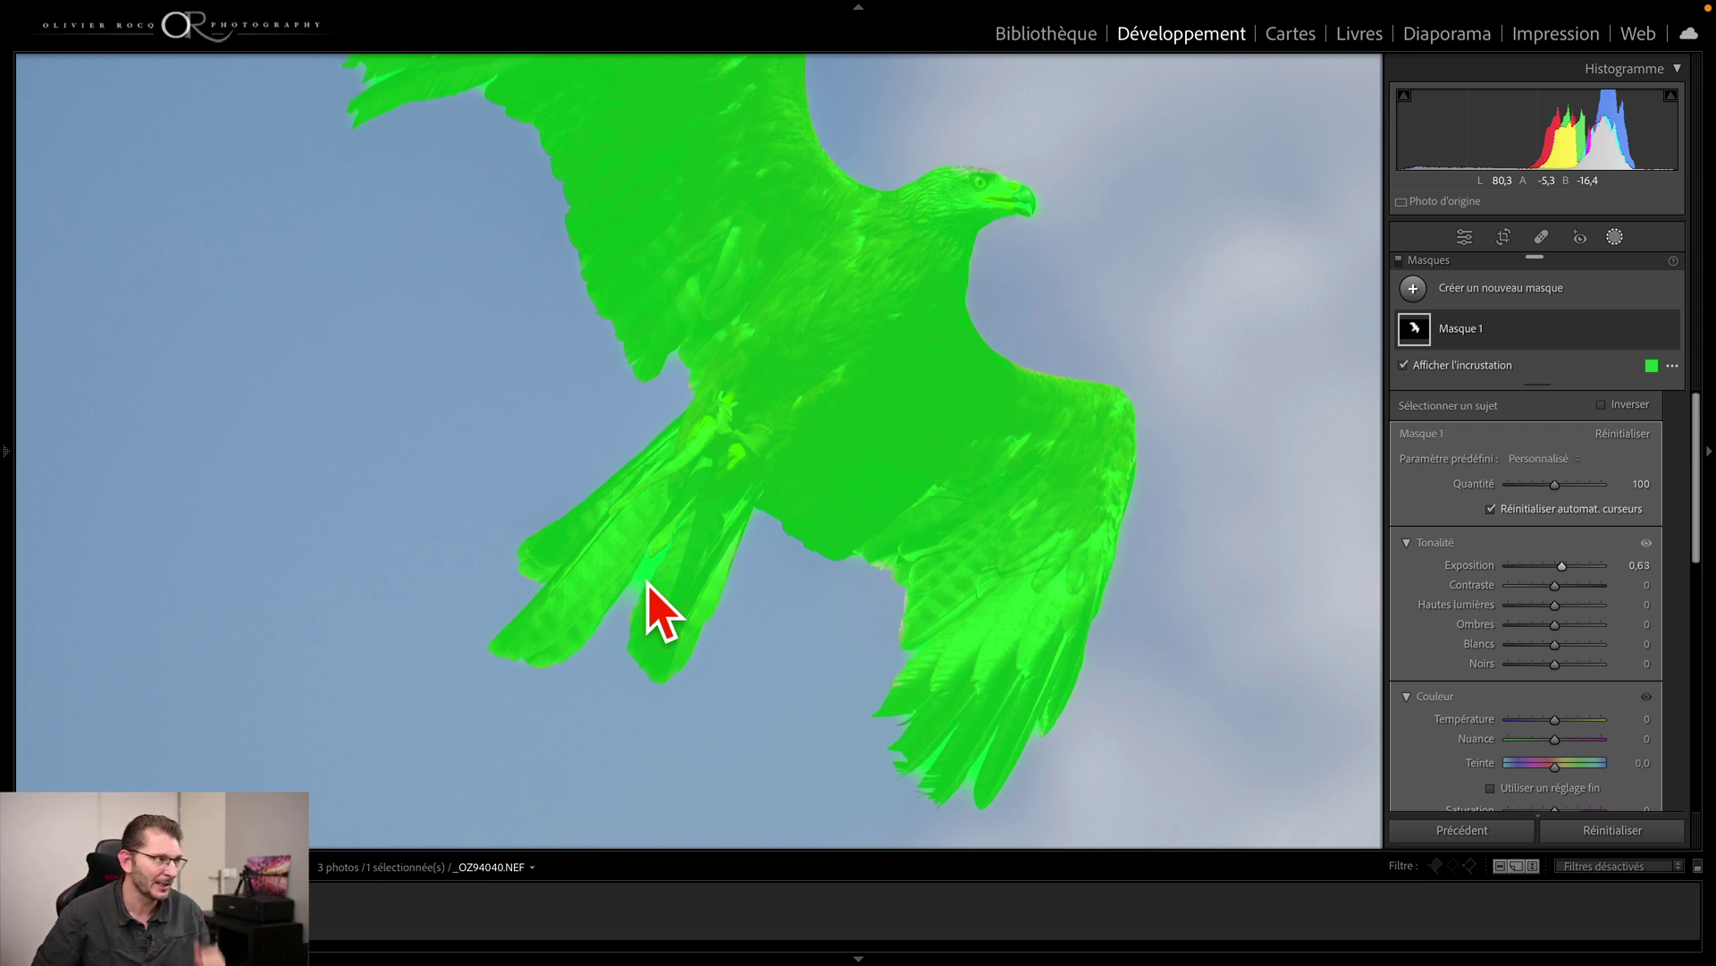
key("super+minus")
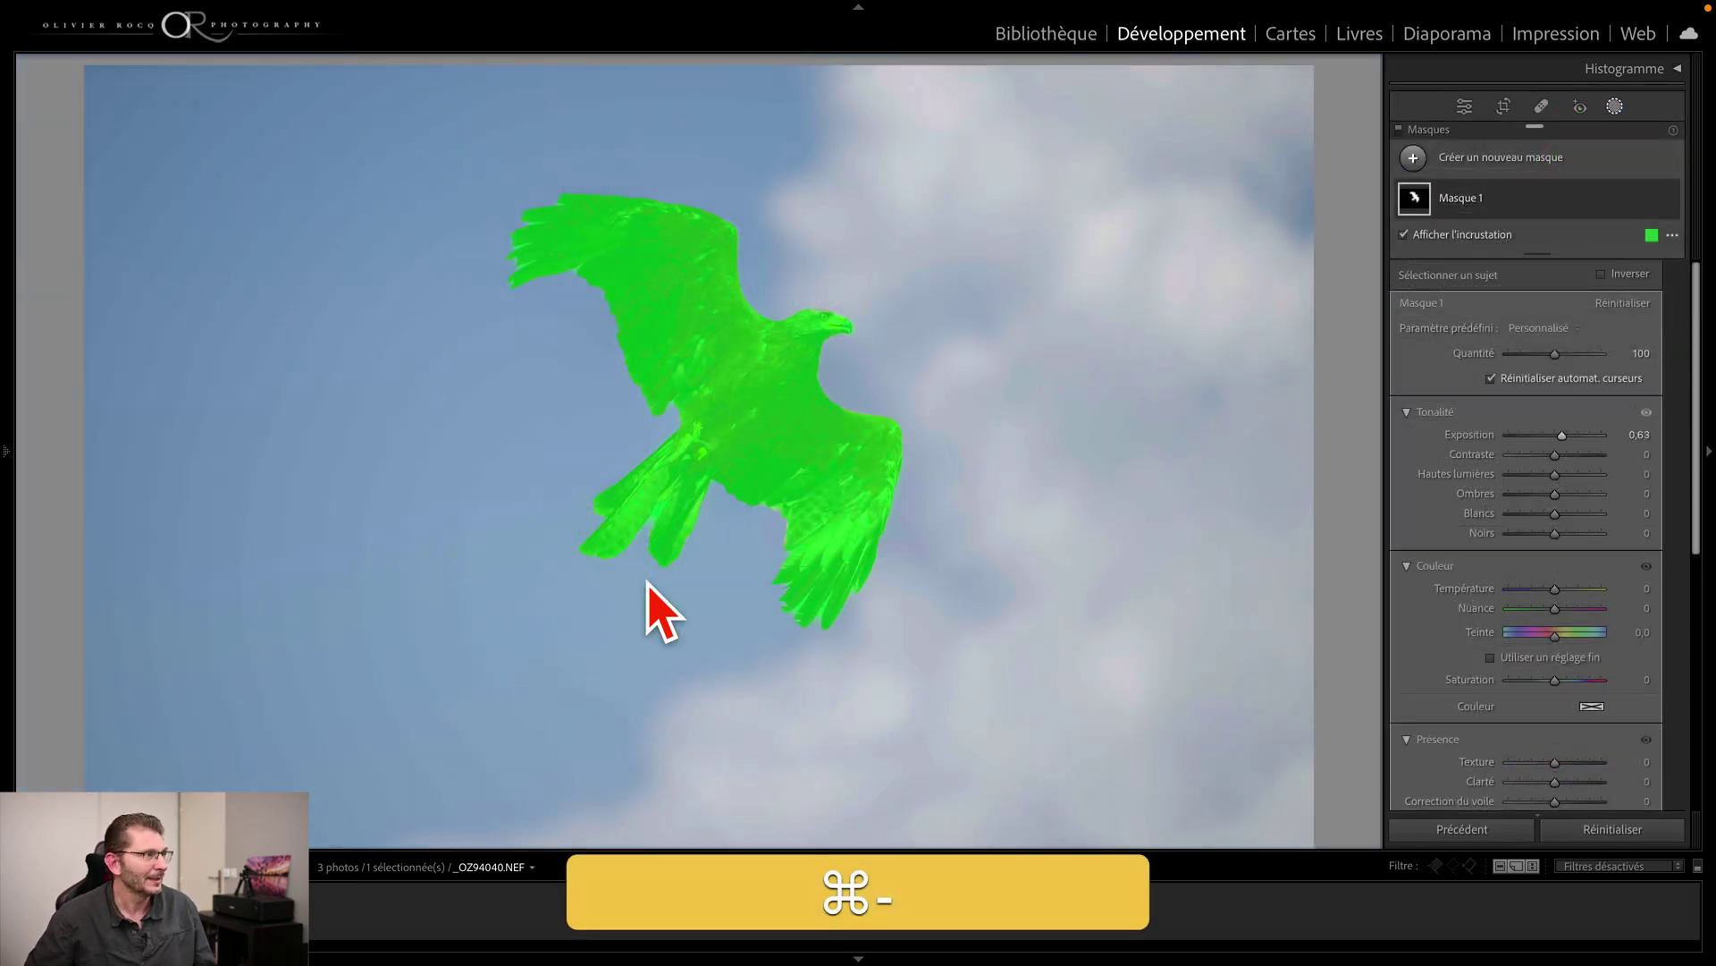
key("o")
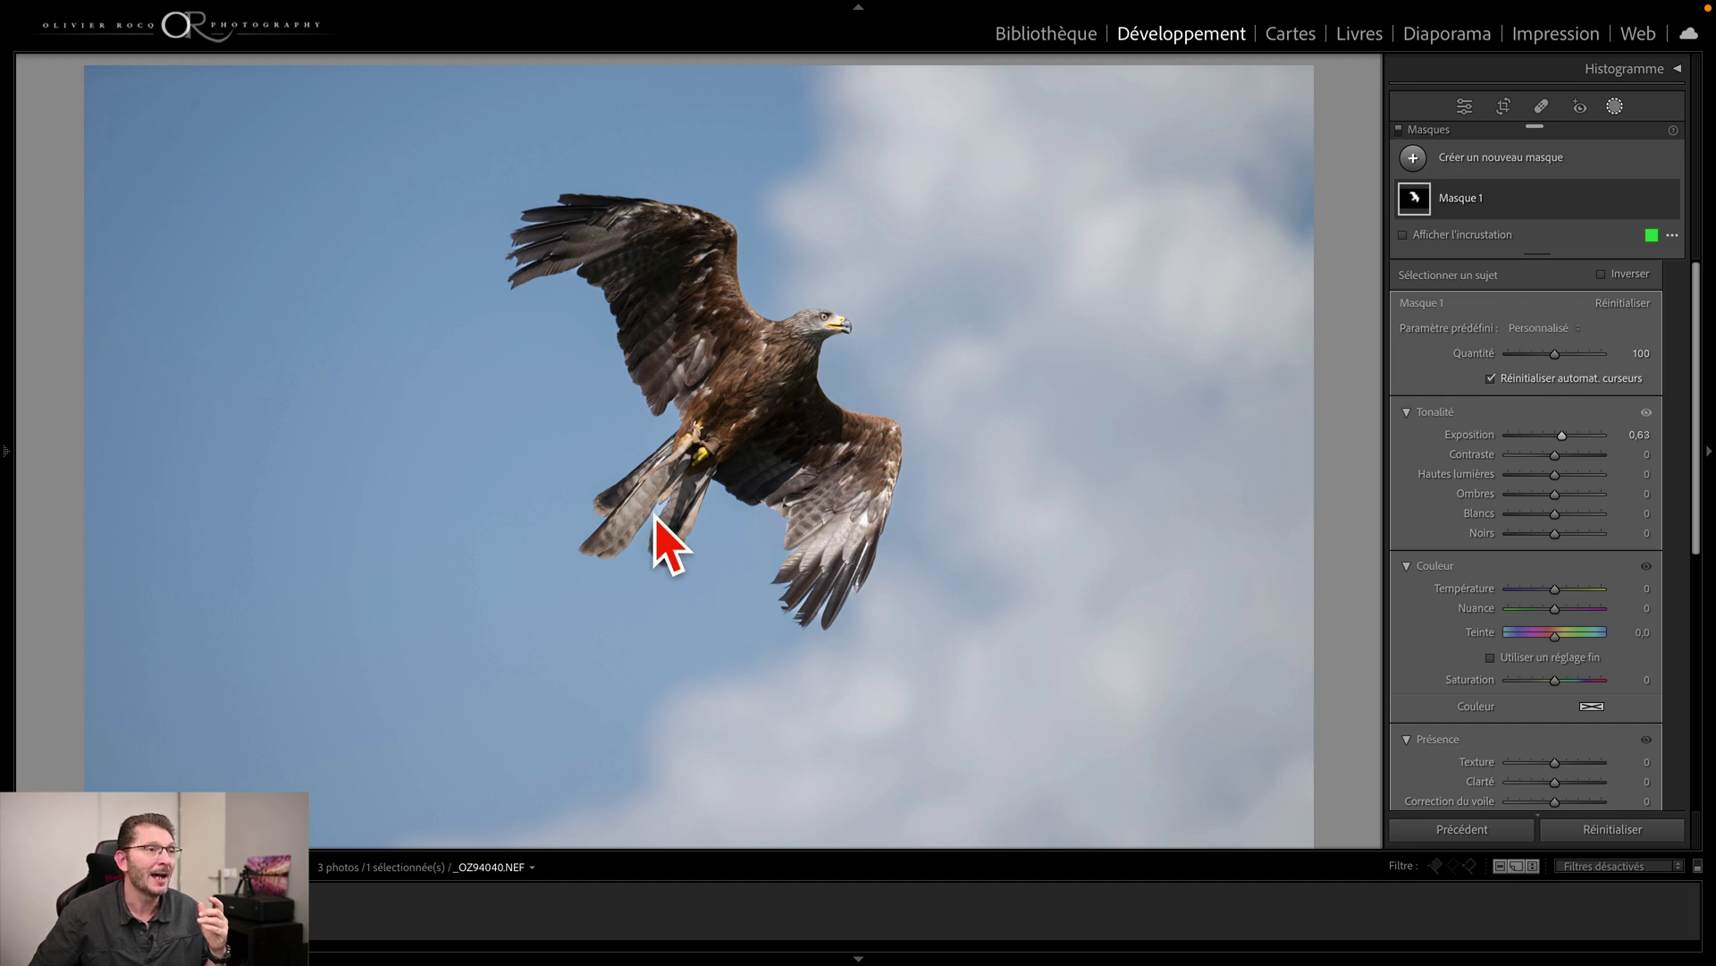
Subtract a Ciel selection from the eagle's mask and compare the overlay around the tail feathers
left_click(1542, 198)
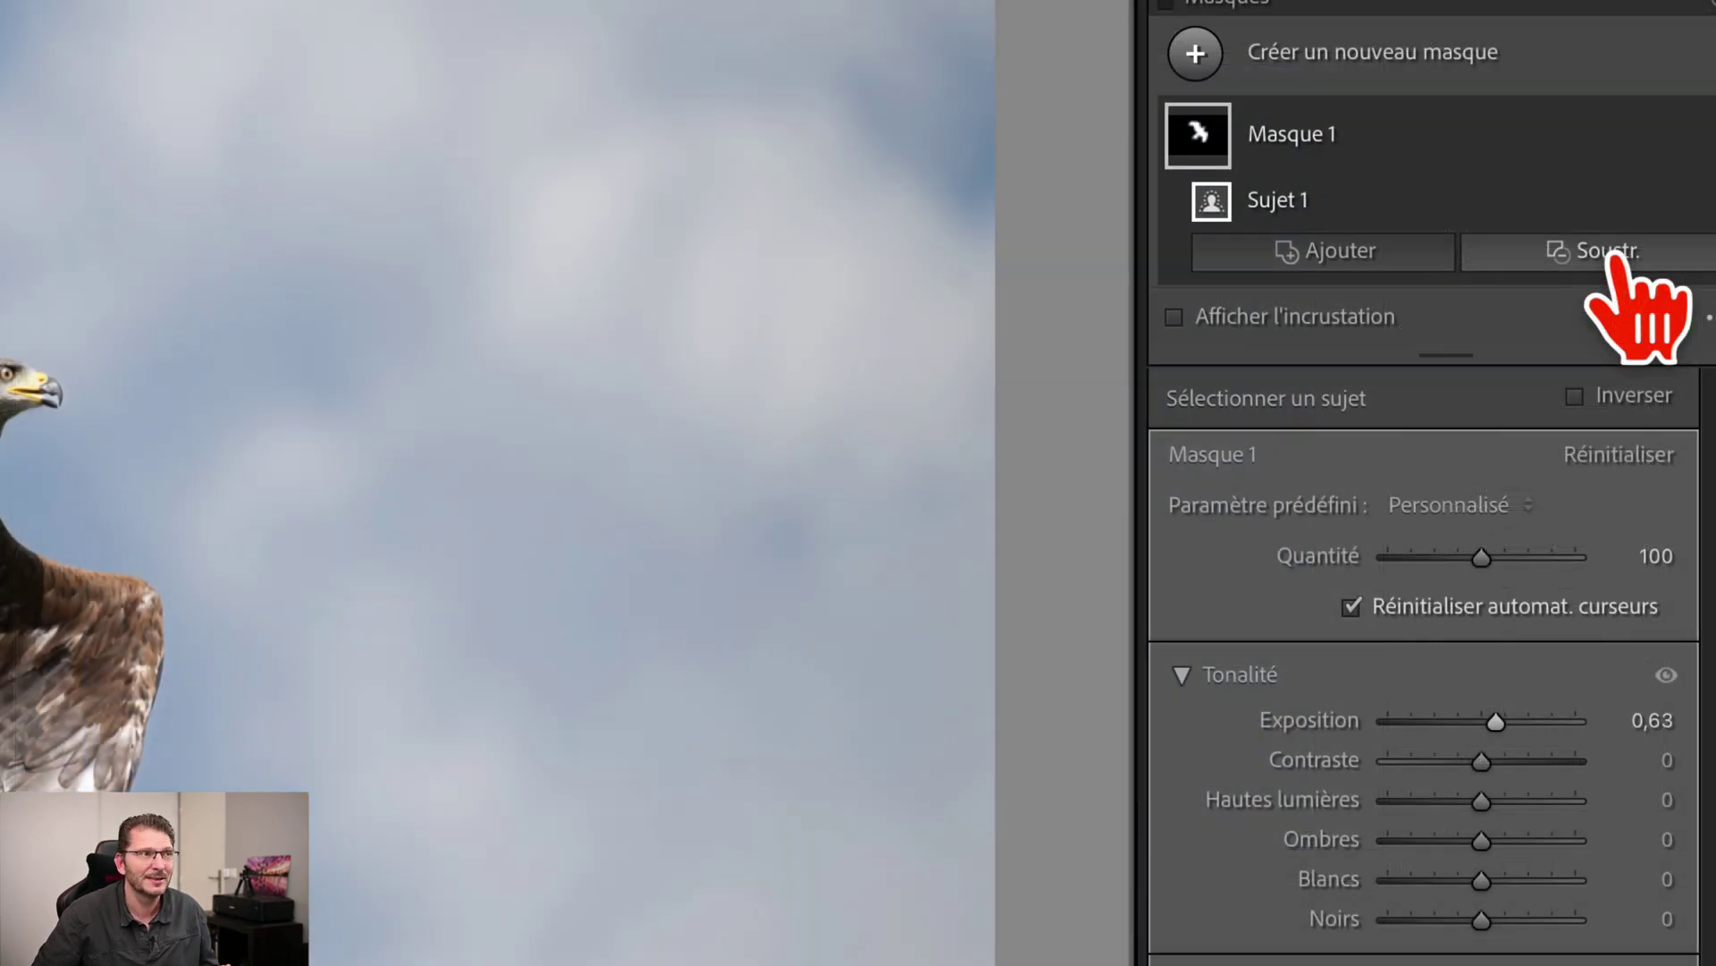
left_click(1611, 258)
left_click(1578, 394)
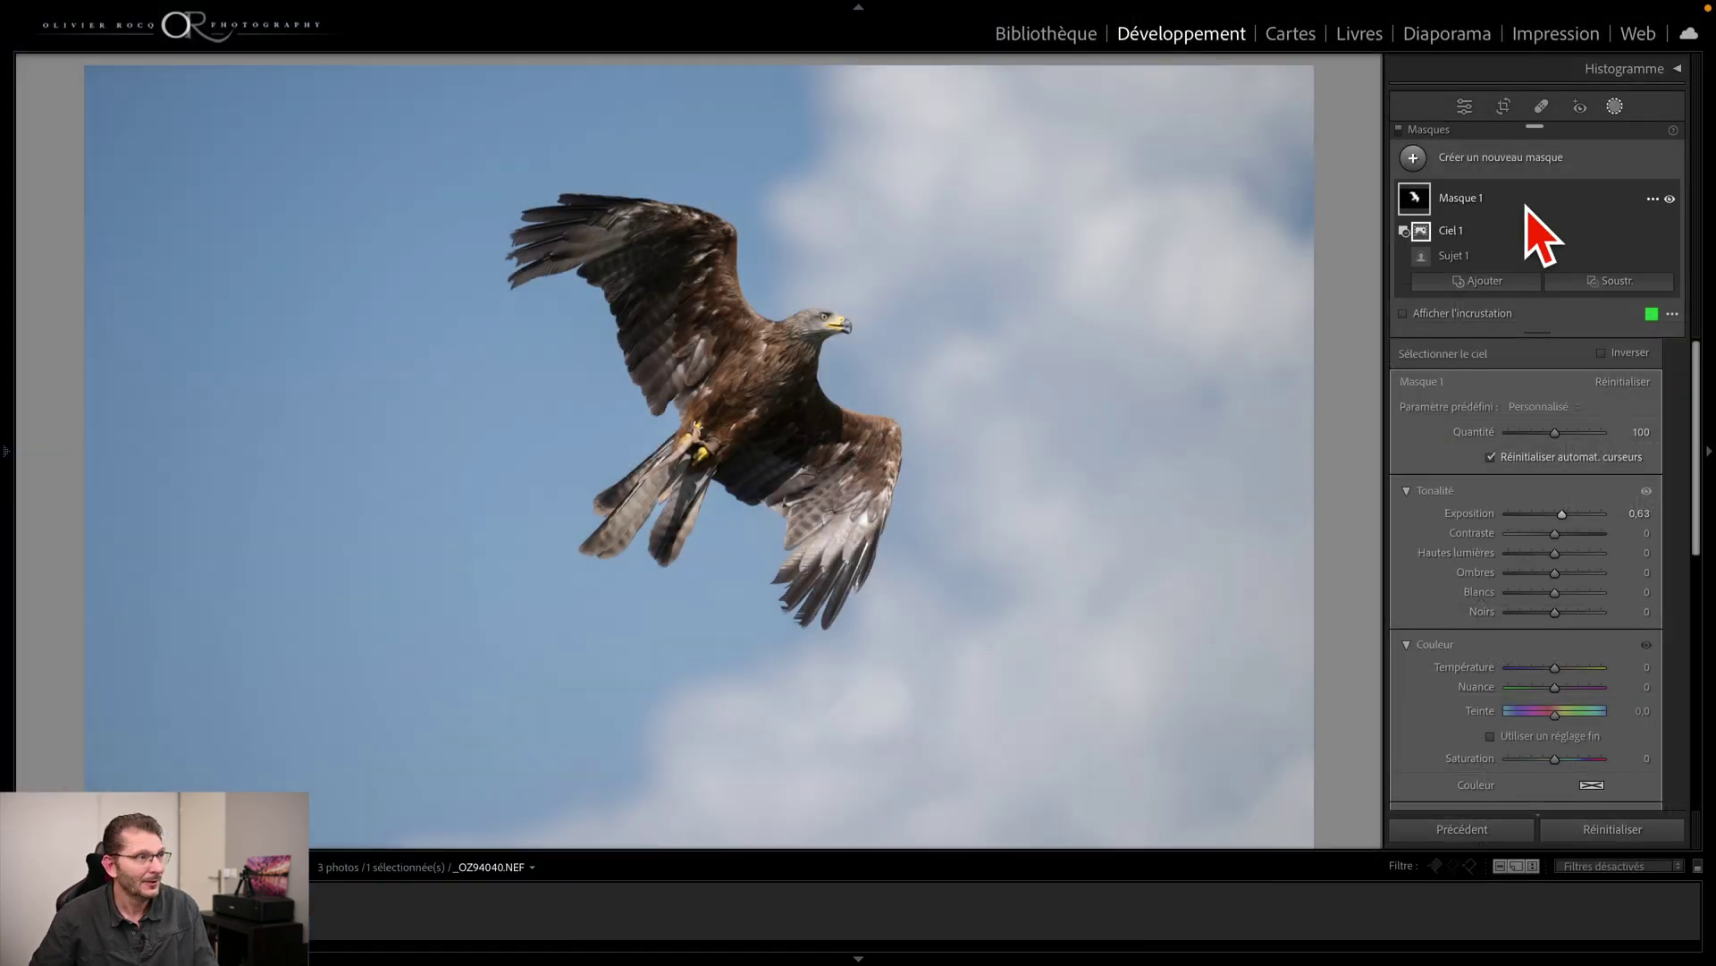
key("o")
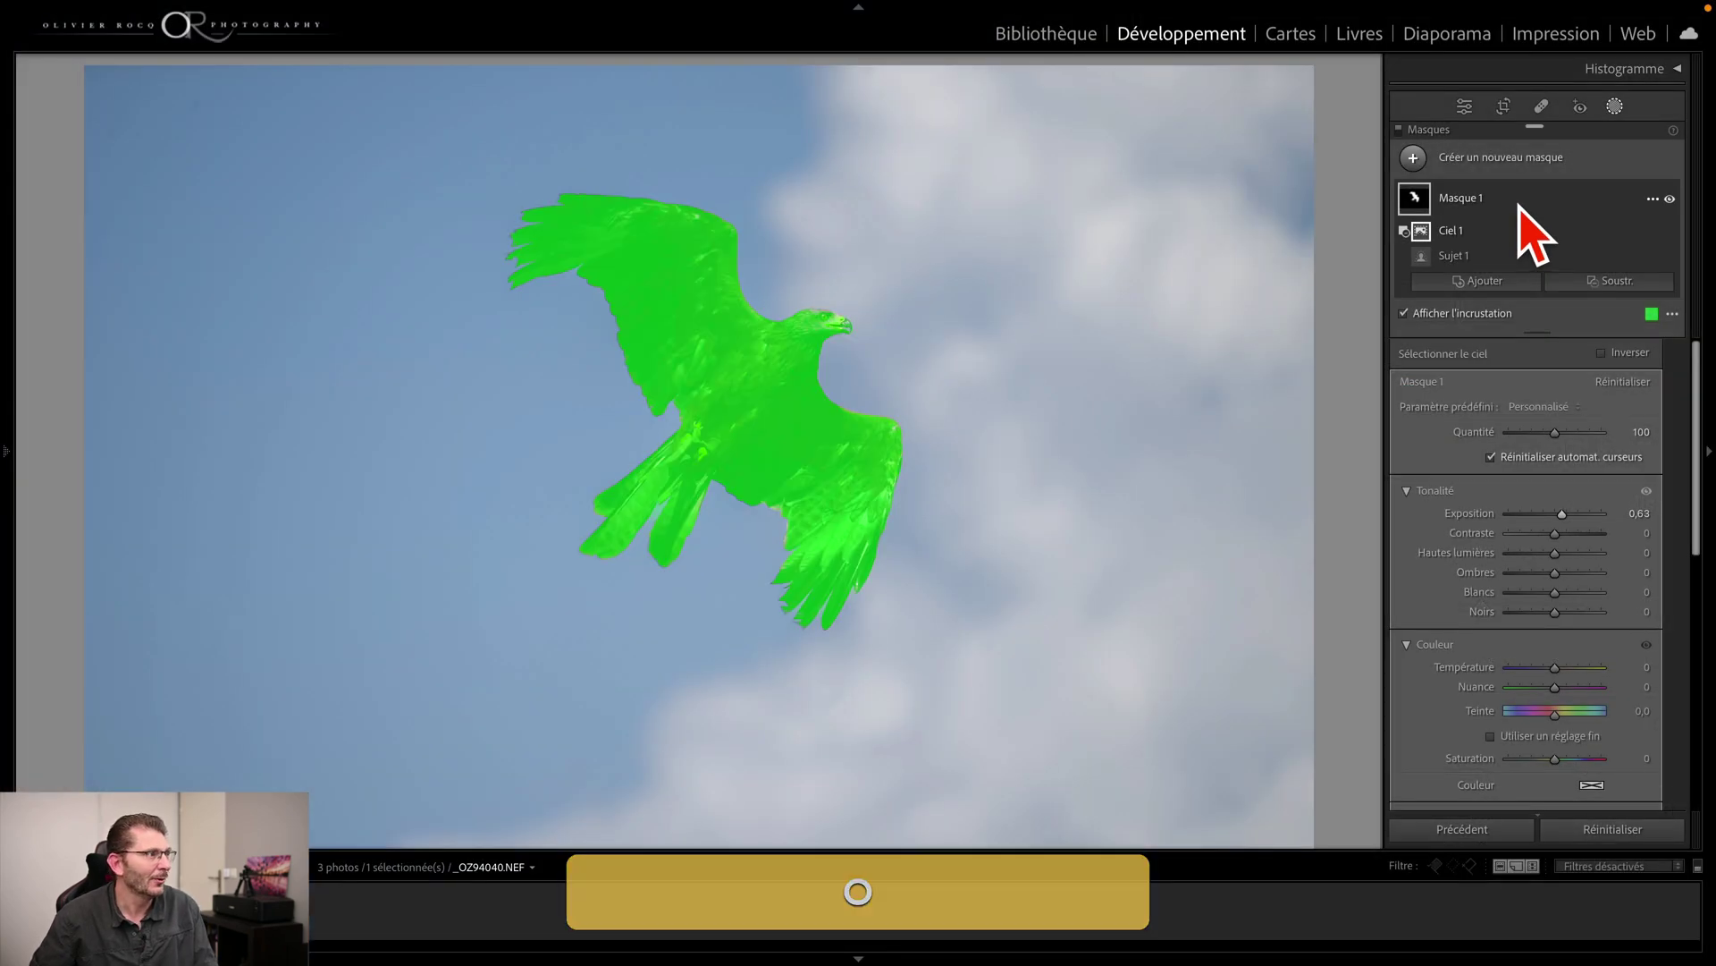
left_click(1669, 231)
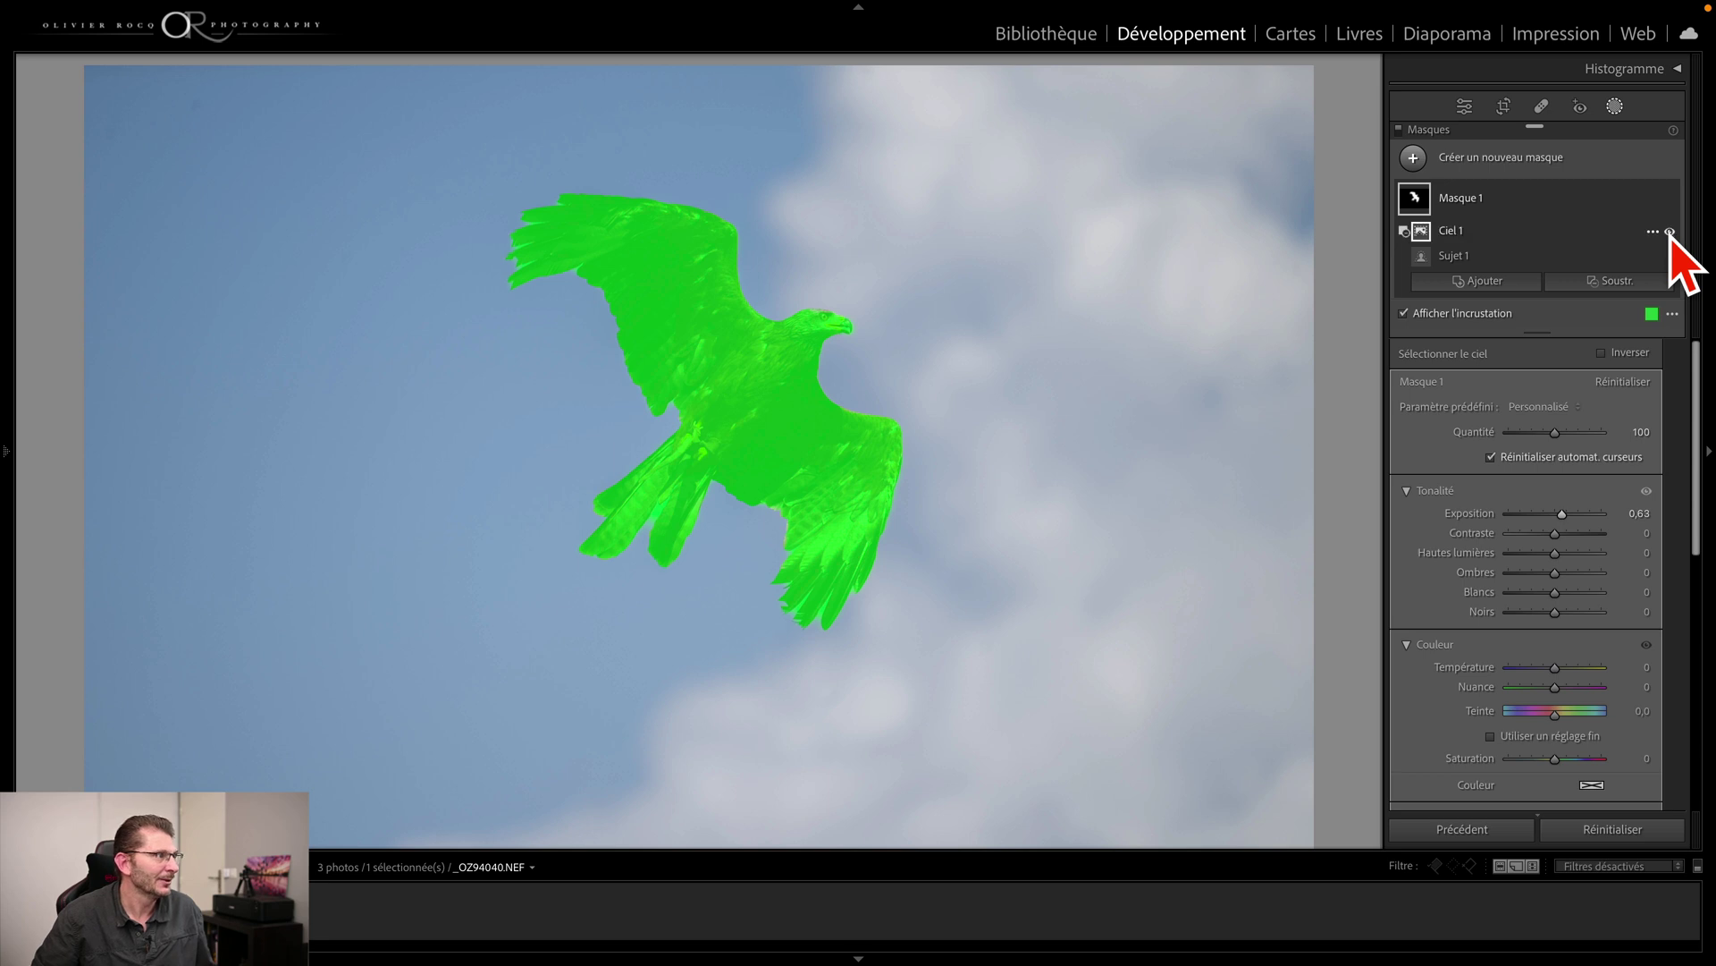
left_click(1415, 198)
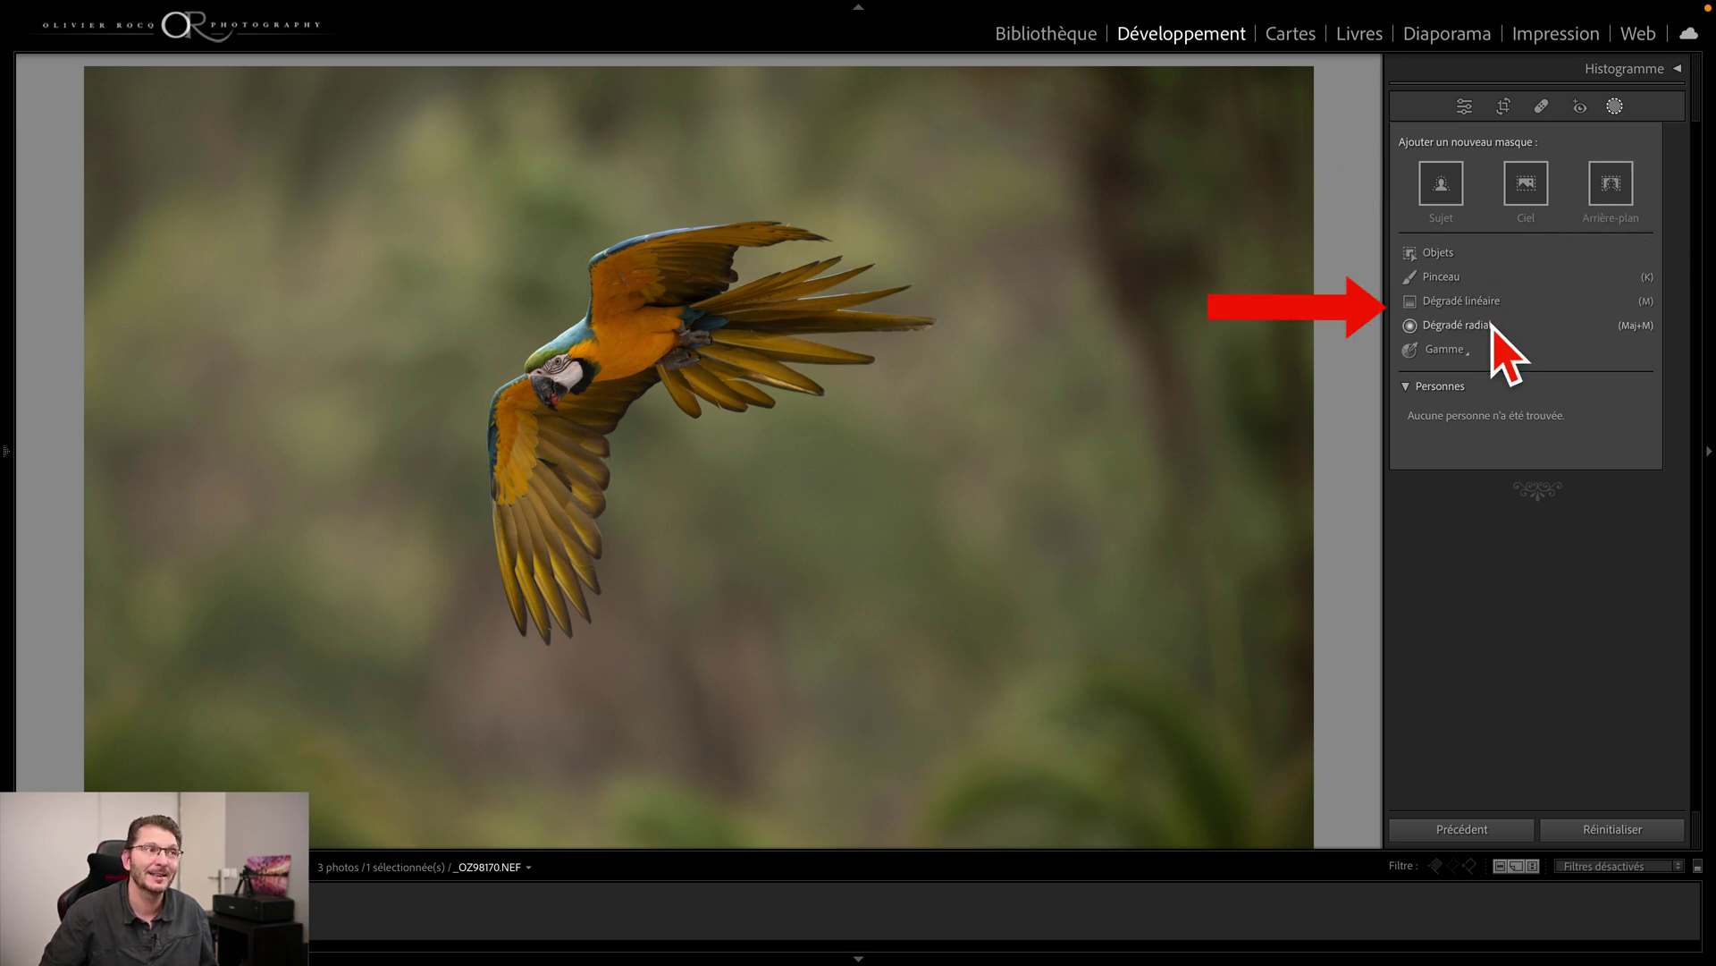
Create a Sujet mask on the flying parrot and check its edges up close with the overlay
left_click(1467, 351)
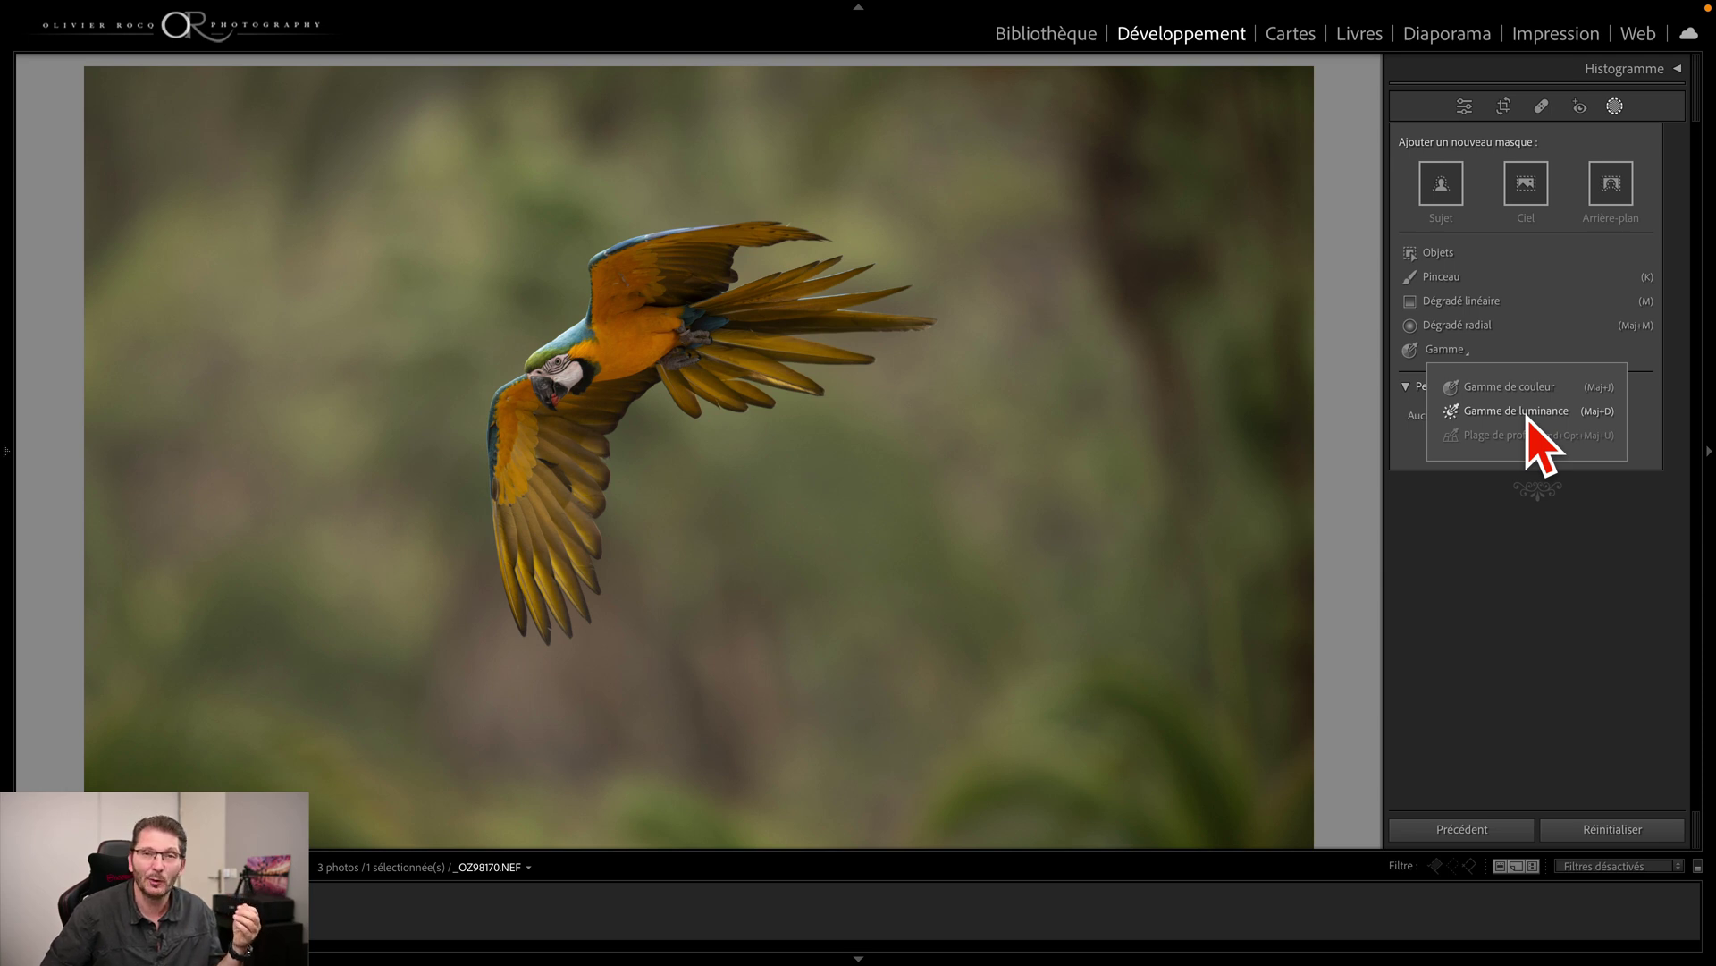
left_click(1440, 184)
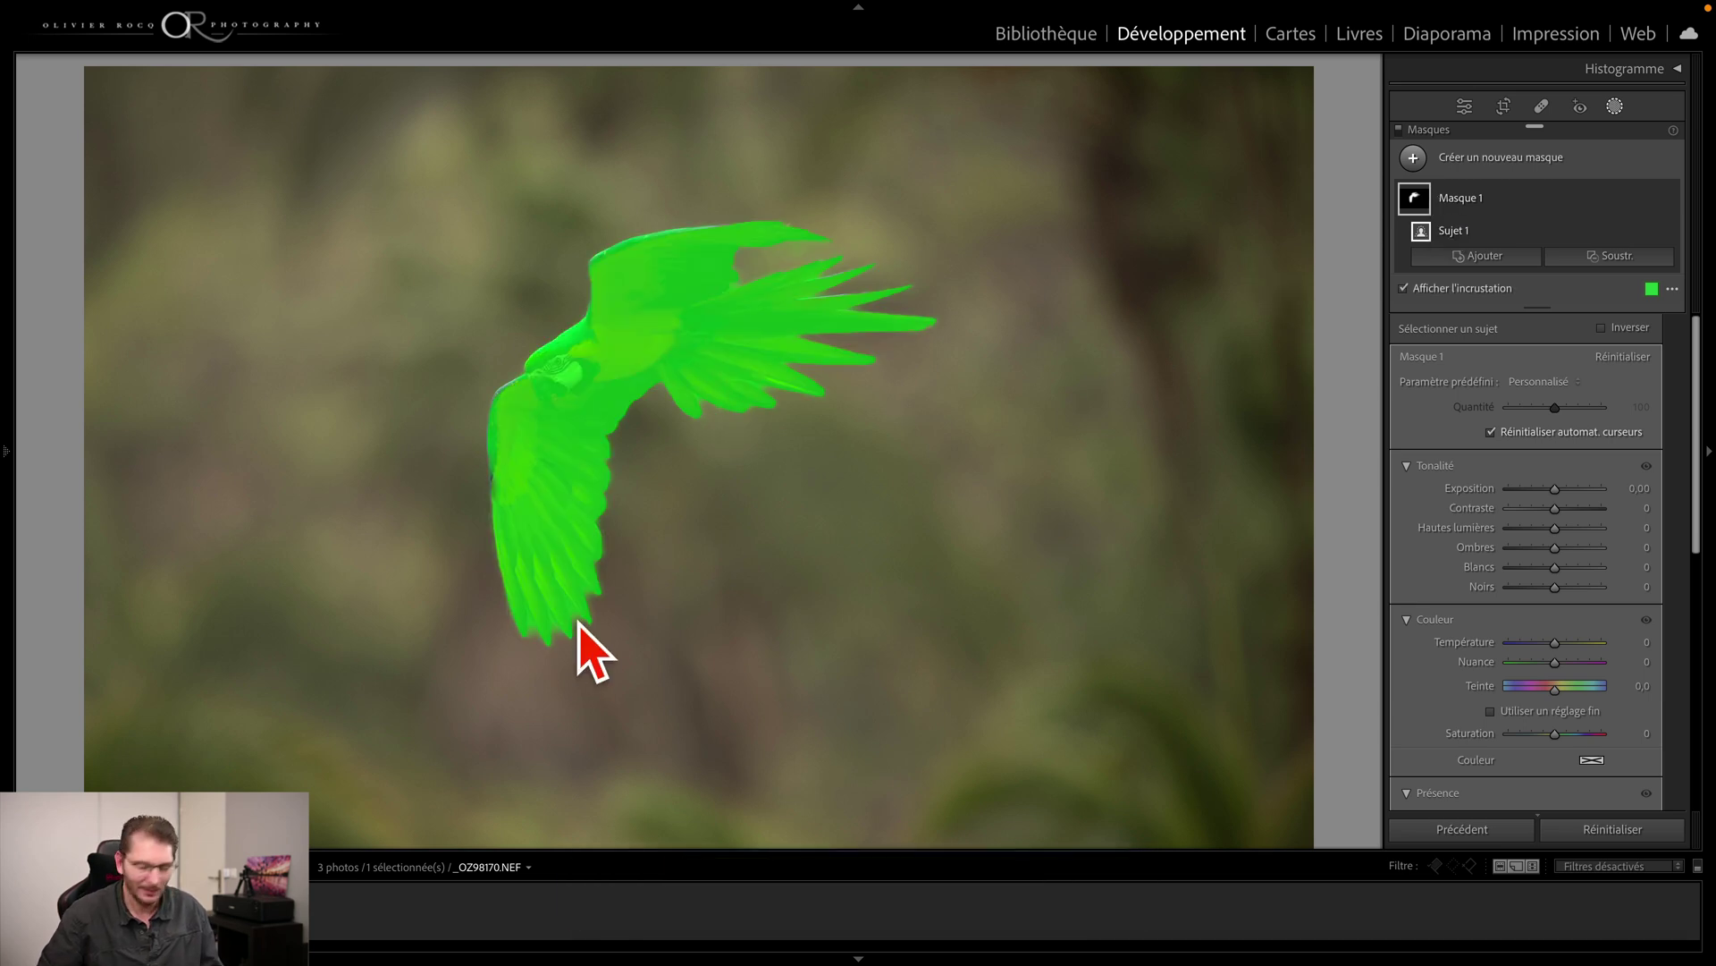
key("super+plus")
key("super+plus")
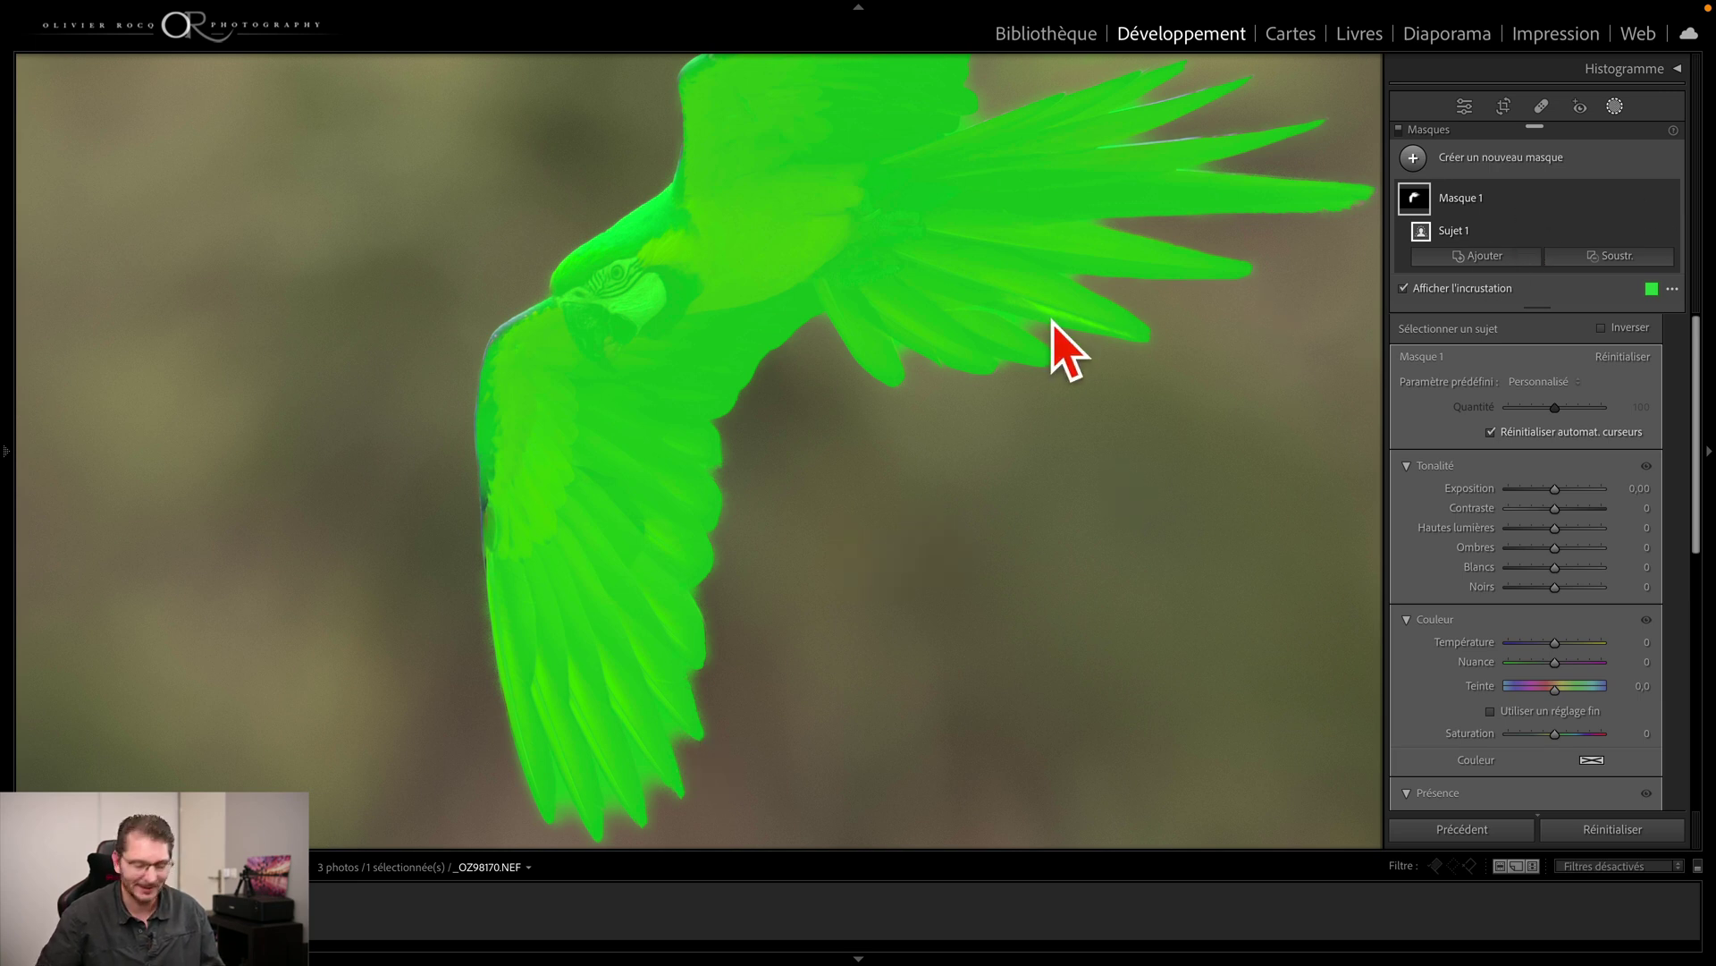
key("super+minus")
key("super+minus")
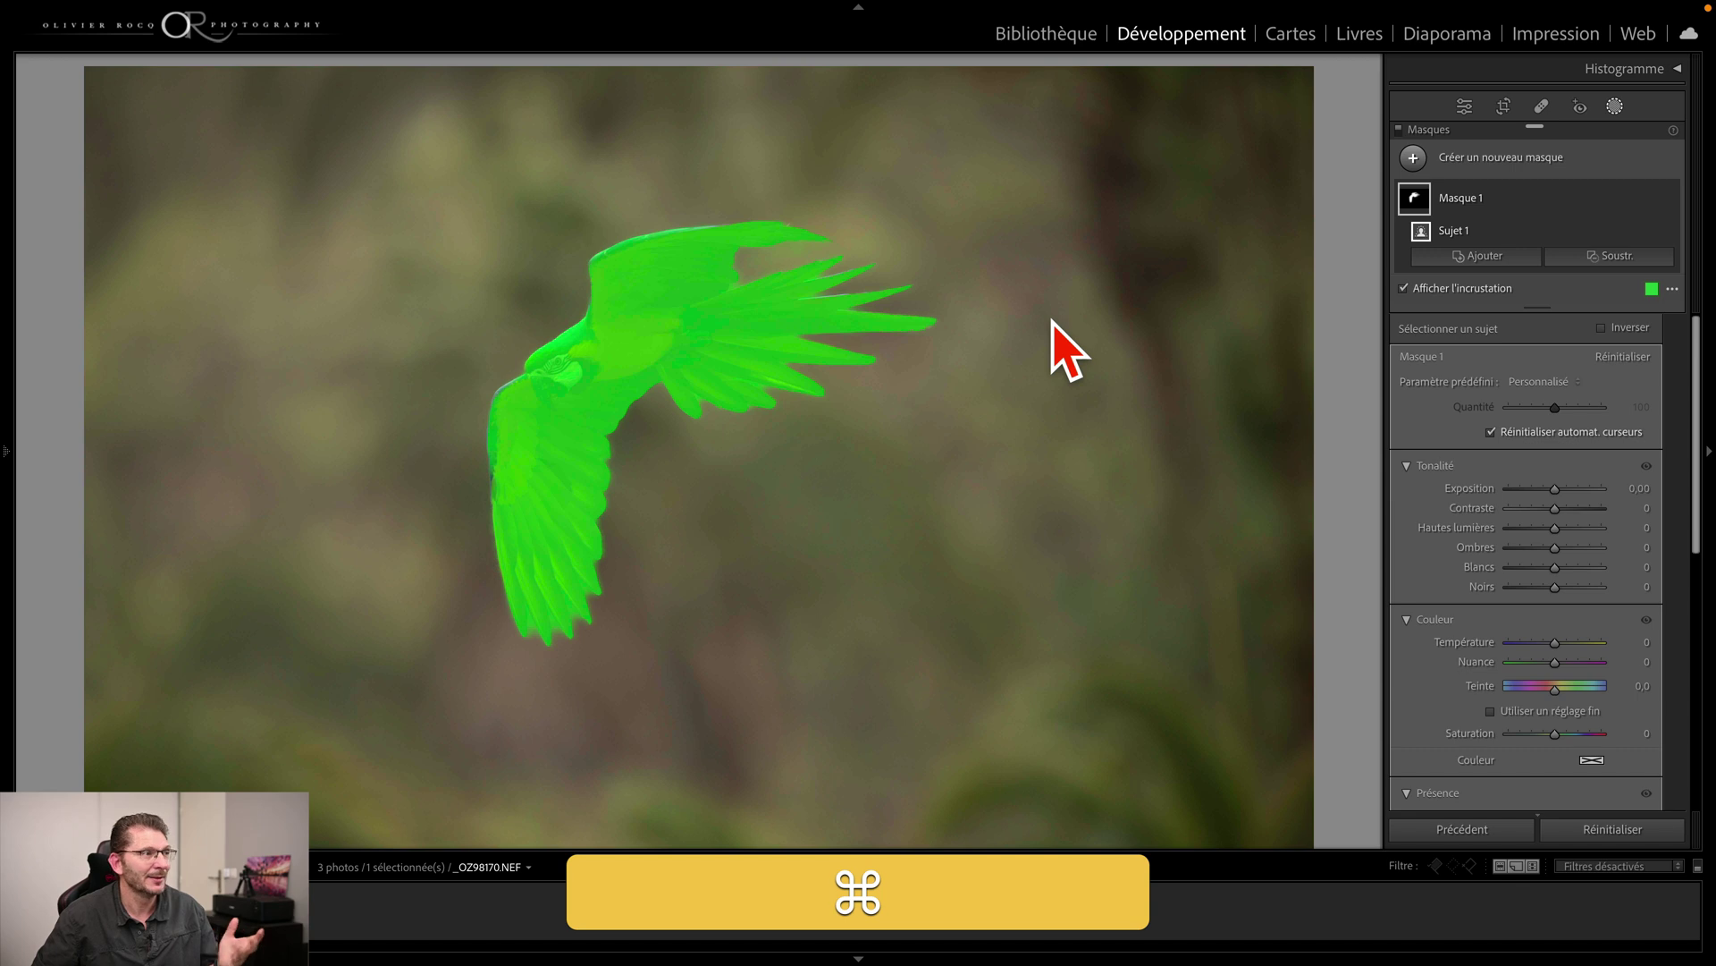
Try to subtract a Ciel selection from the parrot's mask
left_click(1623, 256)
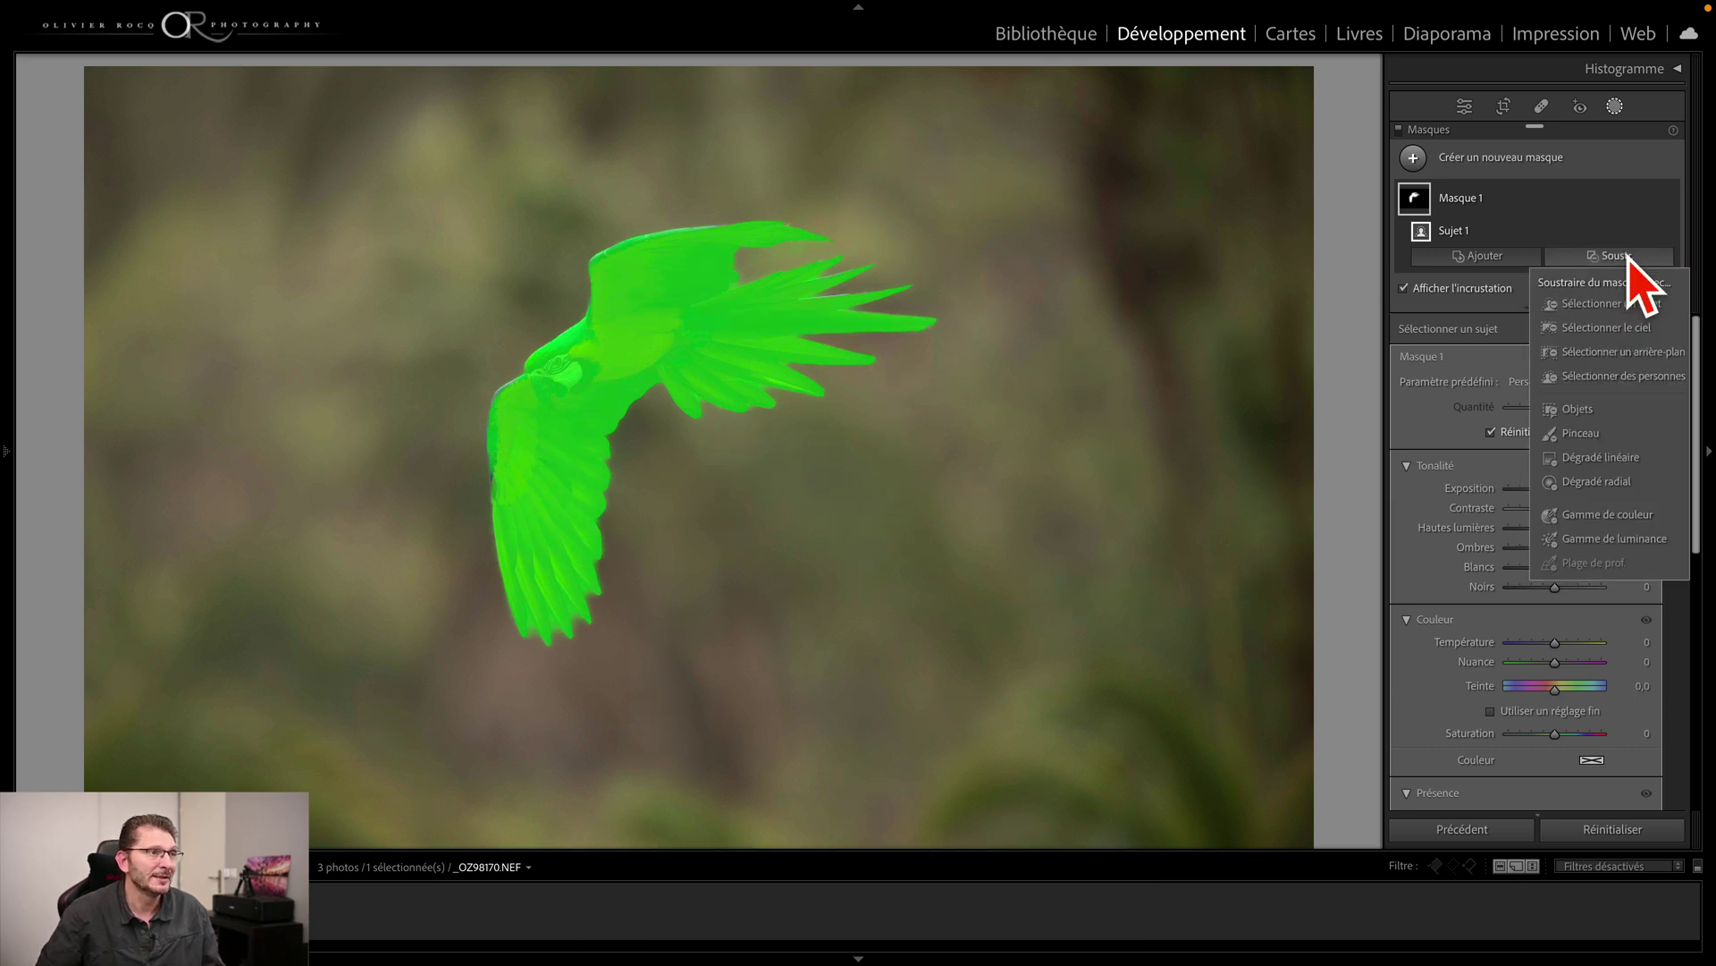
left_click(1635, 332)
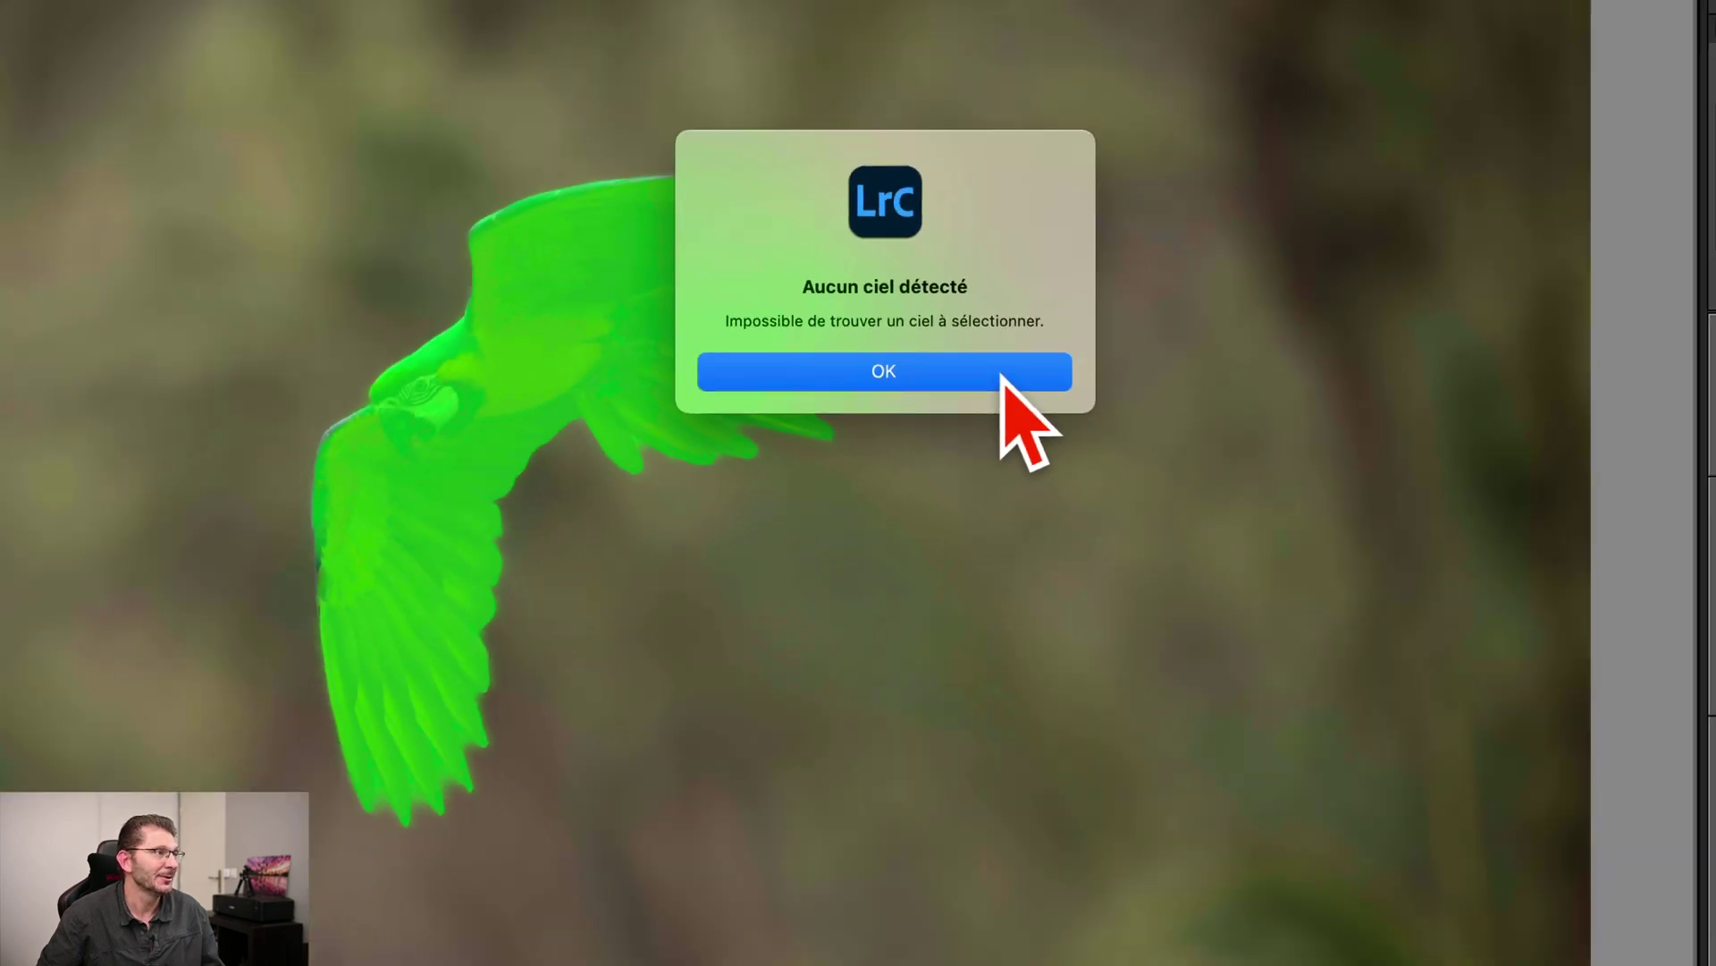
left_click(1002, 376)
Try subtracting an Arrière-plan selection from the parrot's mask, then delete that component and hide the overlay
left_click(1623, 257)
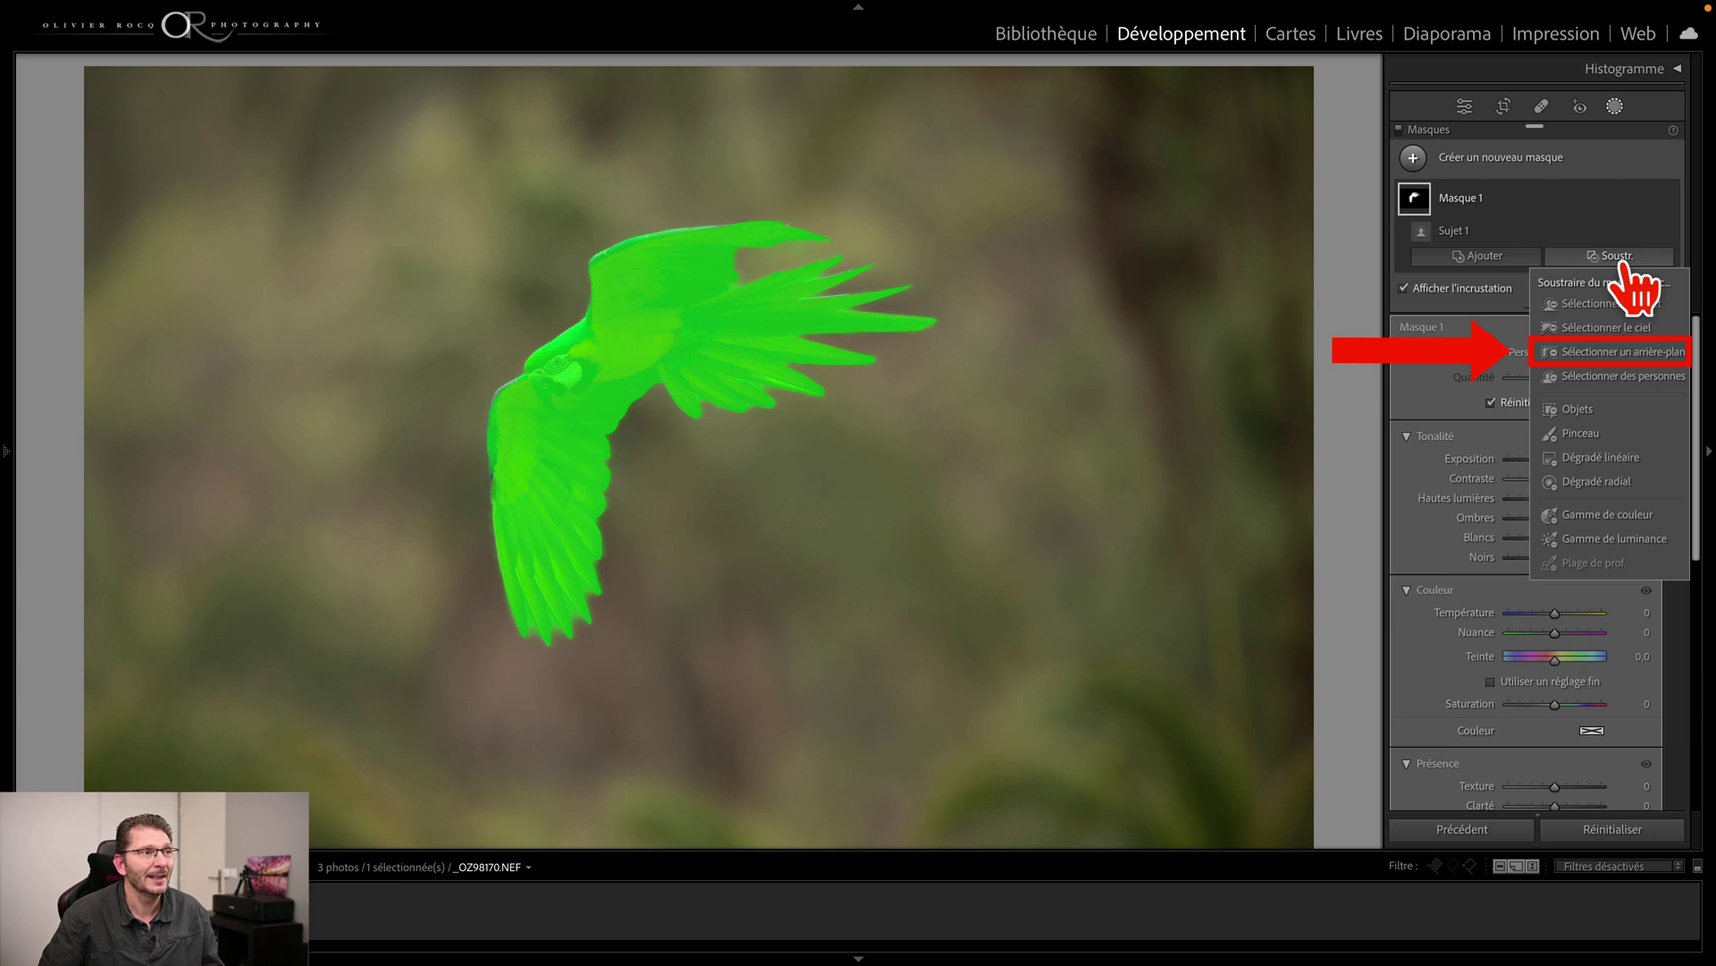
left_click(1645, 351)
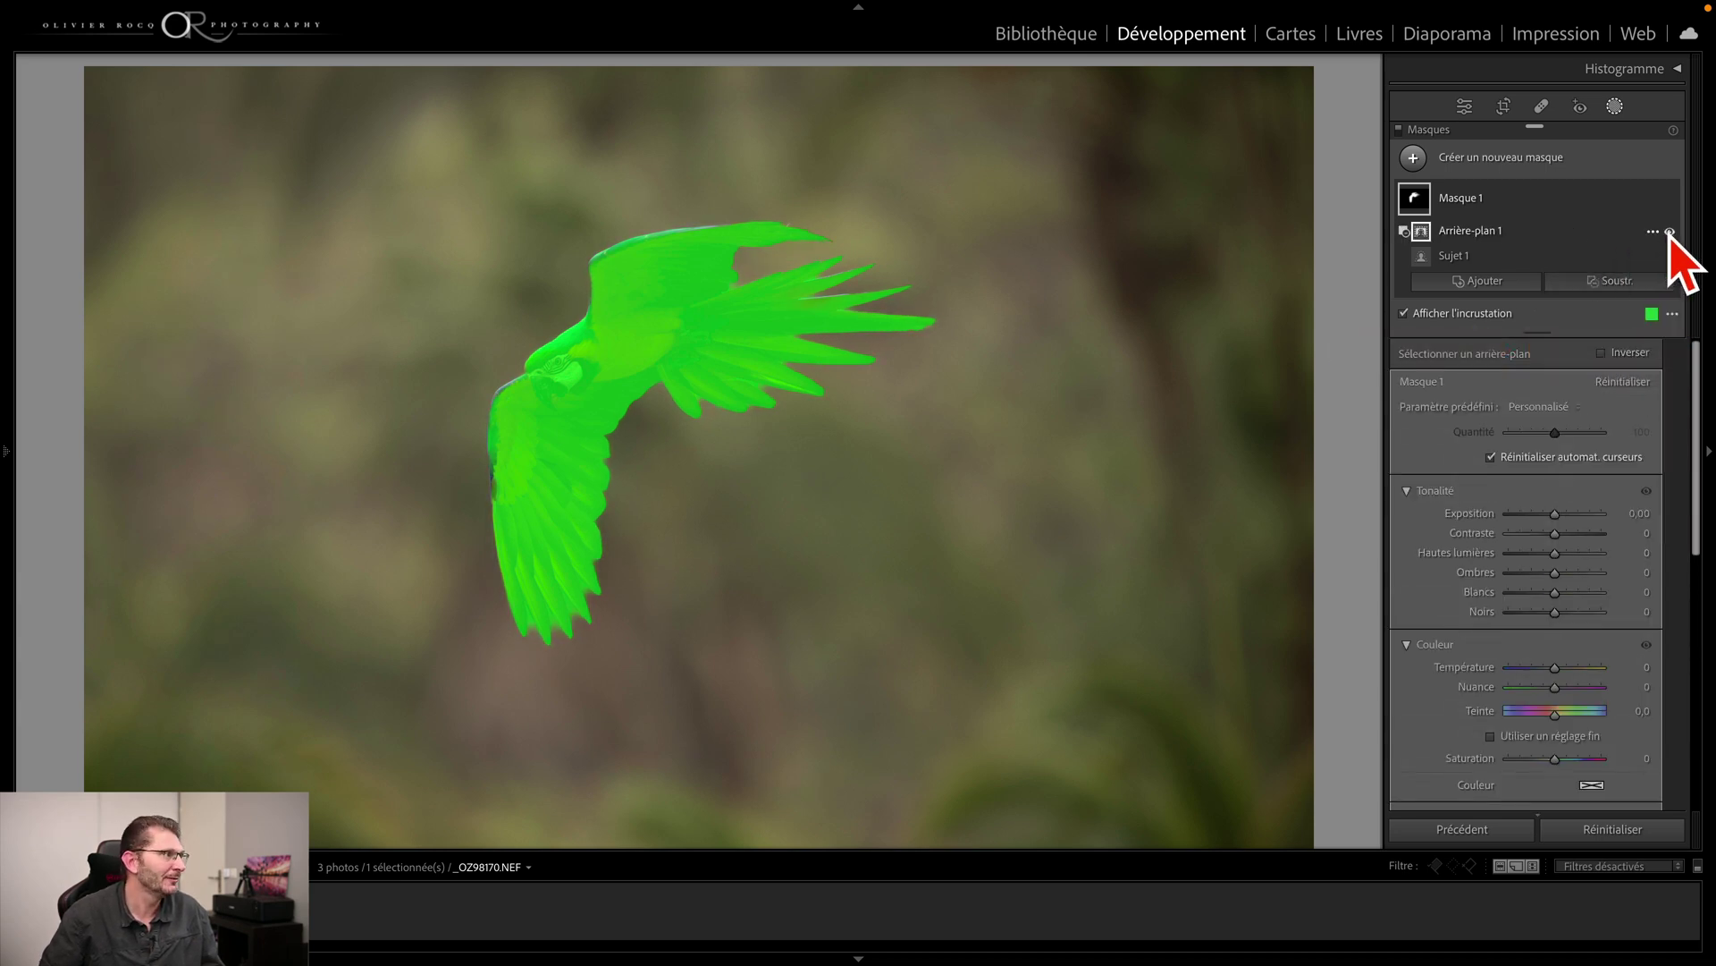
key("BackSpace")
key("o")
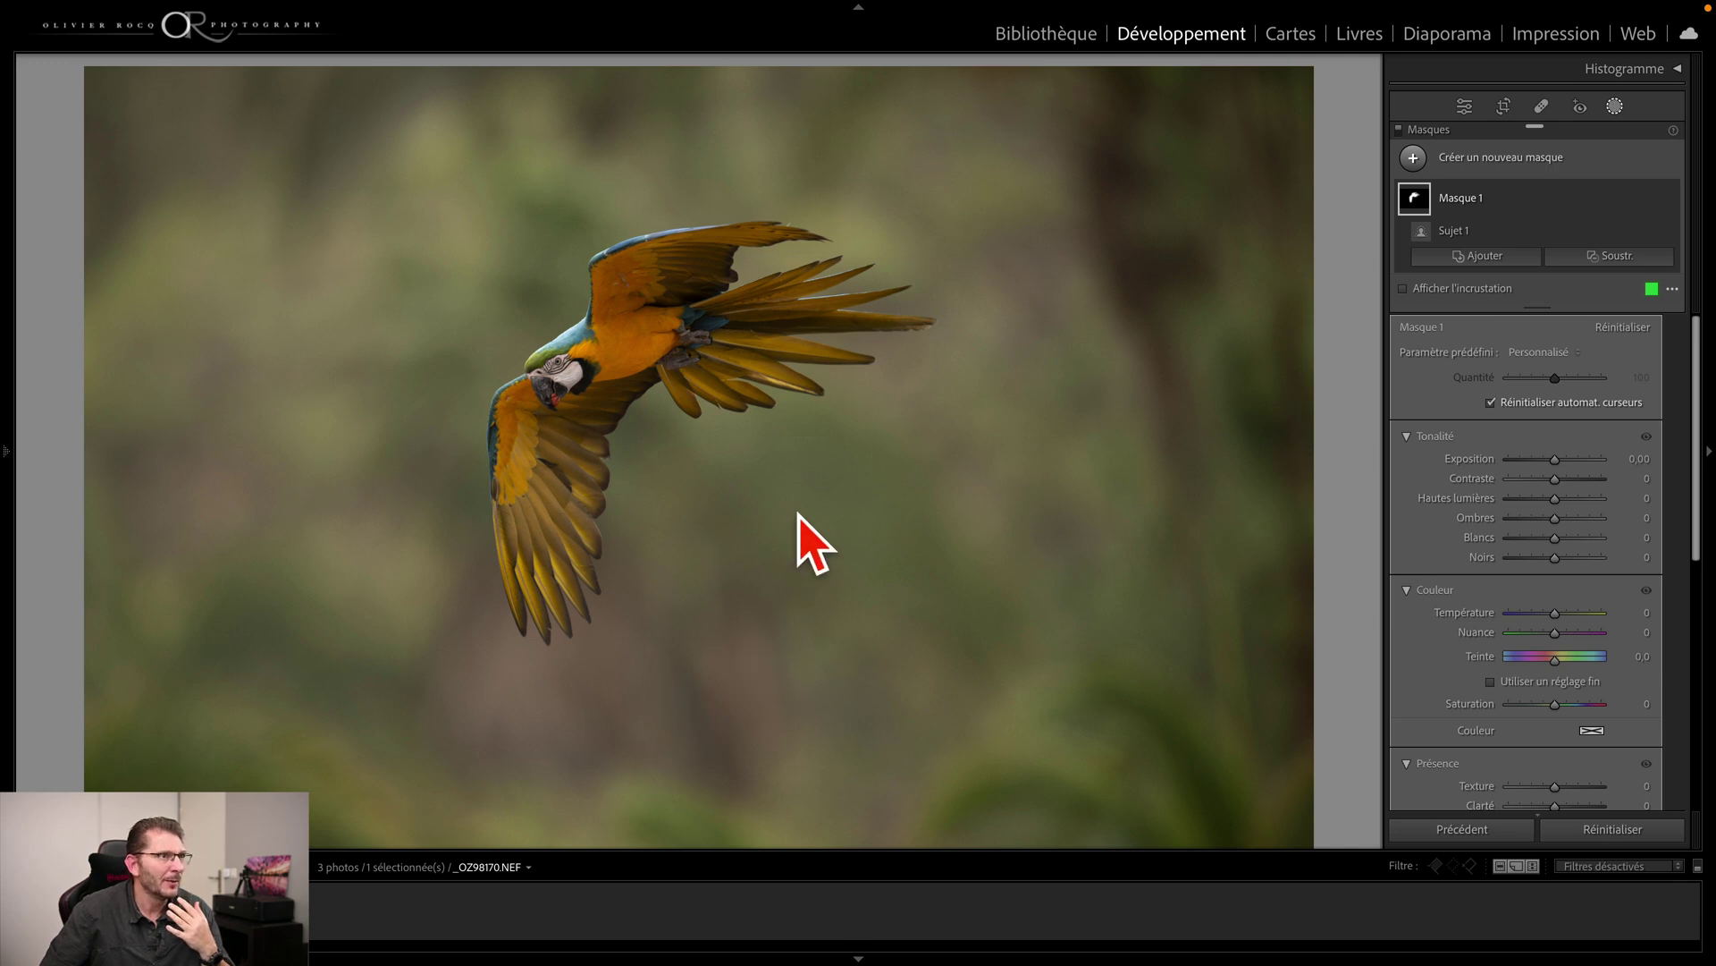
Subtract a Gamme de couleur sampled from the green background below the parrot's tail, then slightly raise the mask's Exposition
left_click(1592, 257)
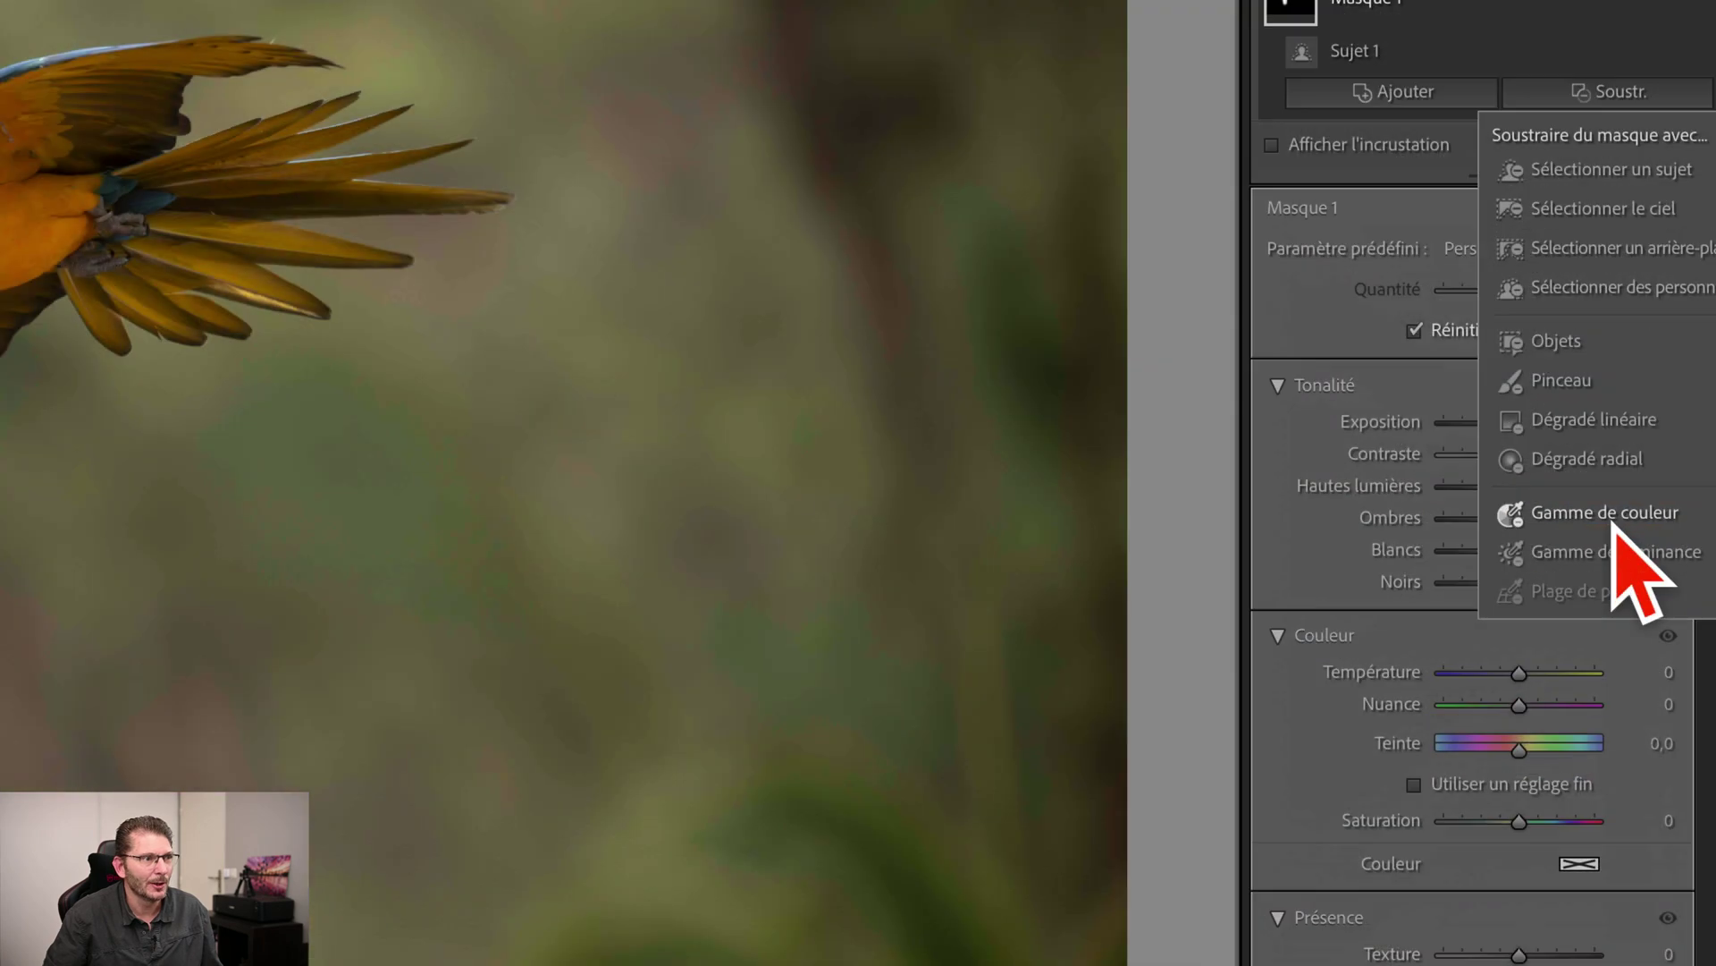
left_click(1612, 516)
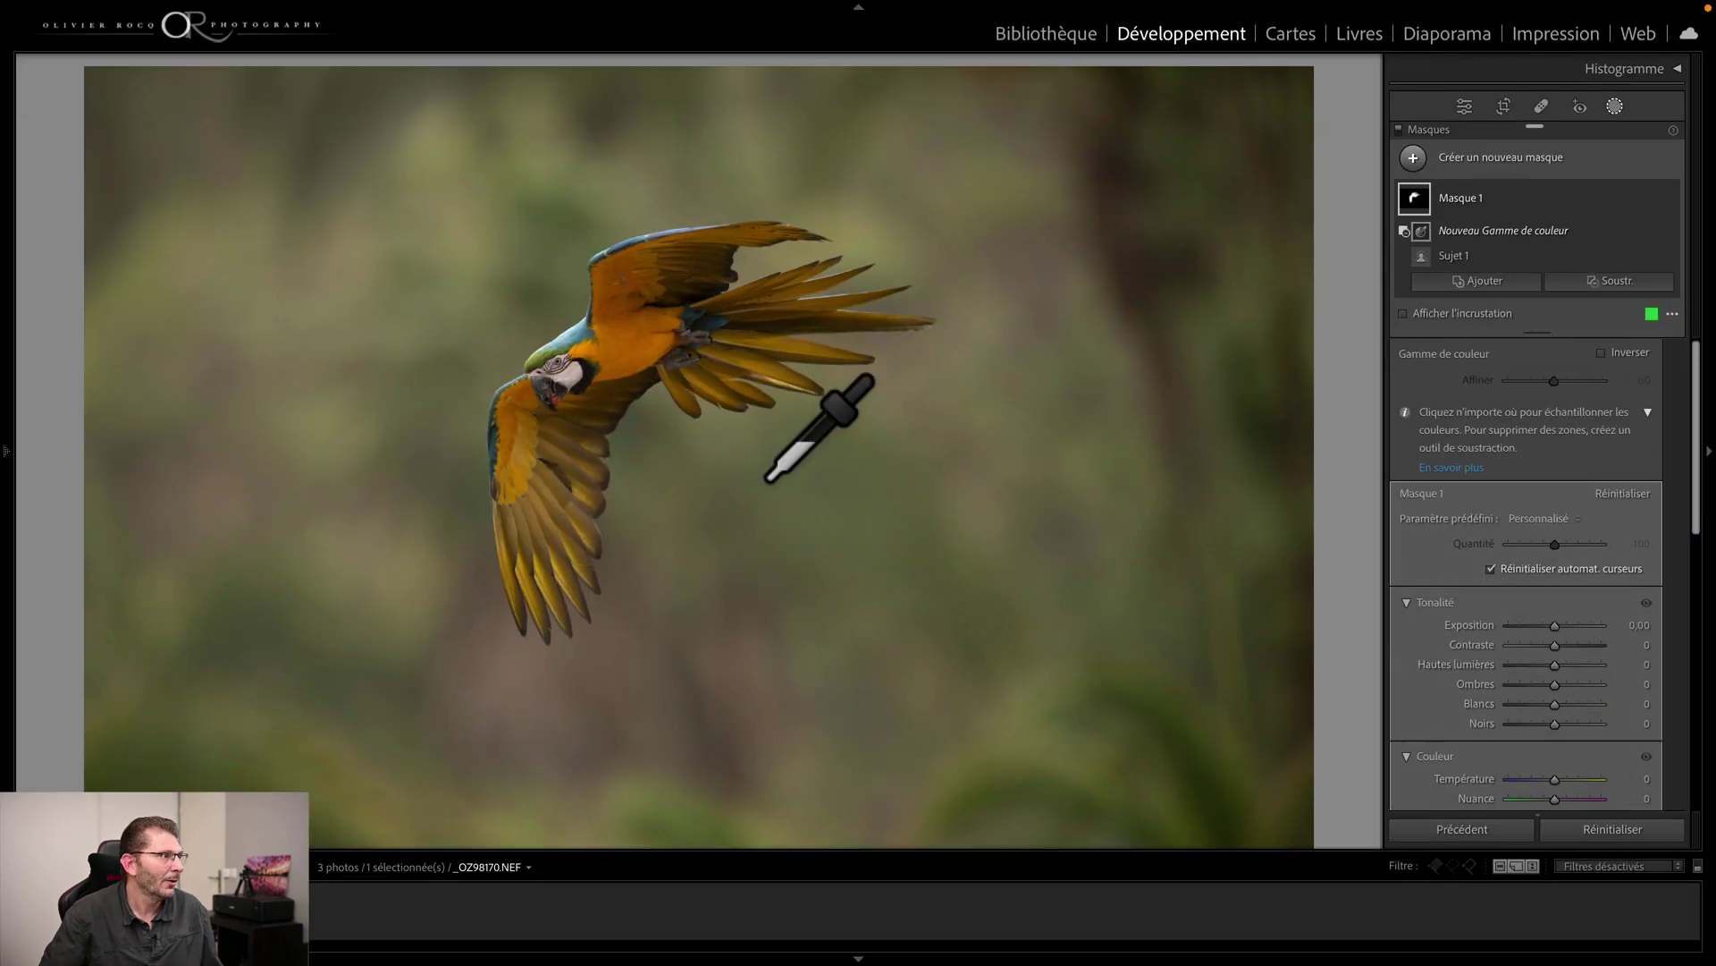
left_click_drag(773, 463, 876, 627)
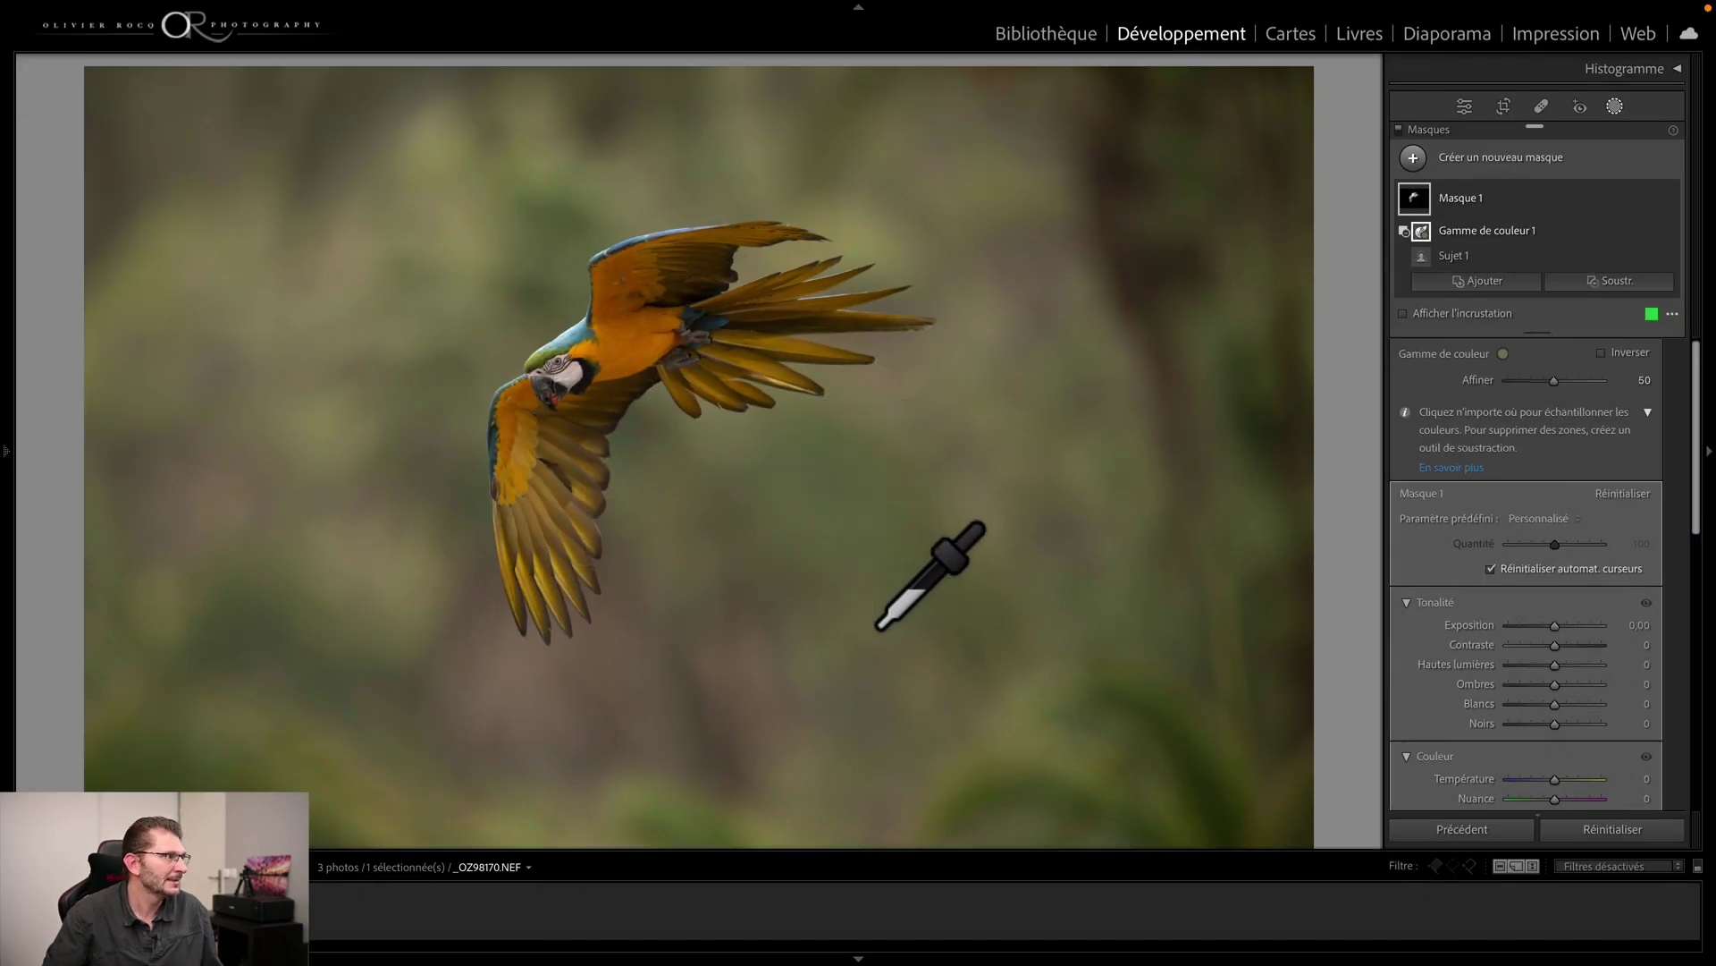
key("o")
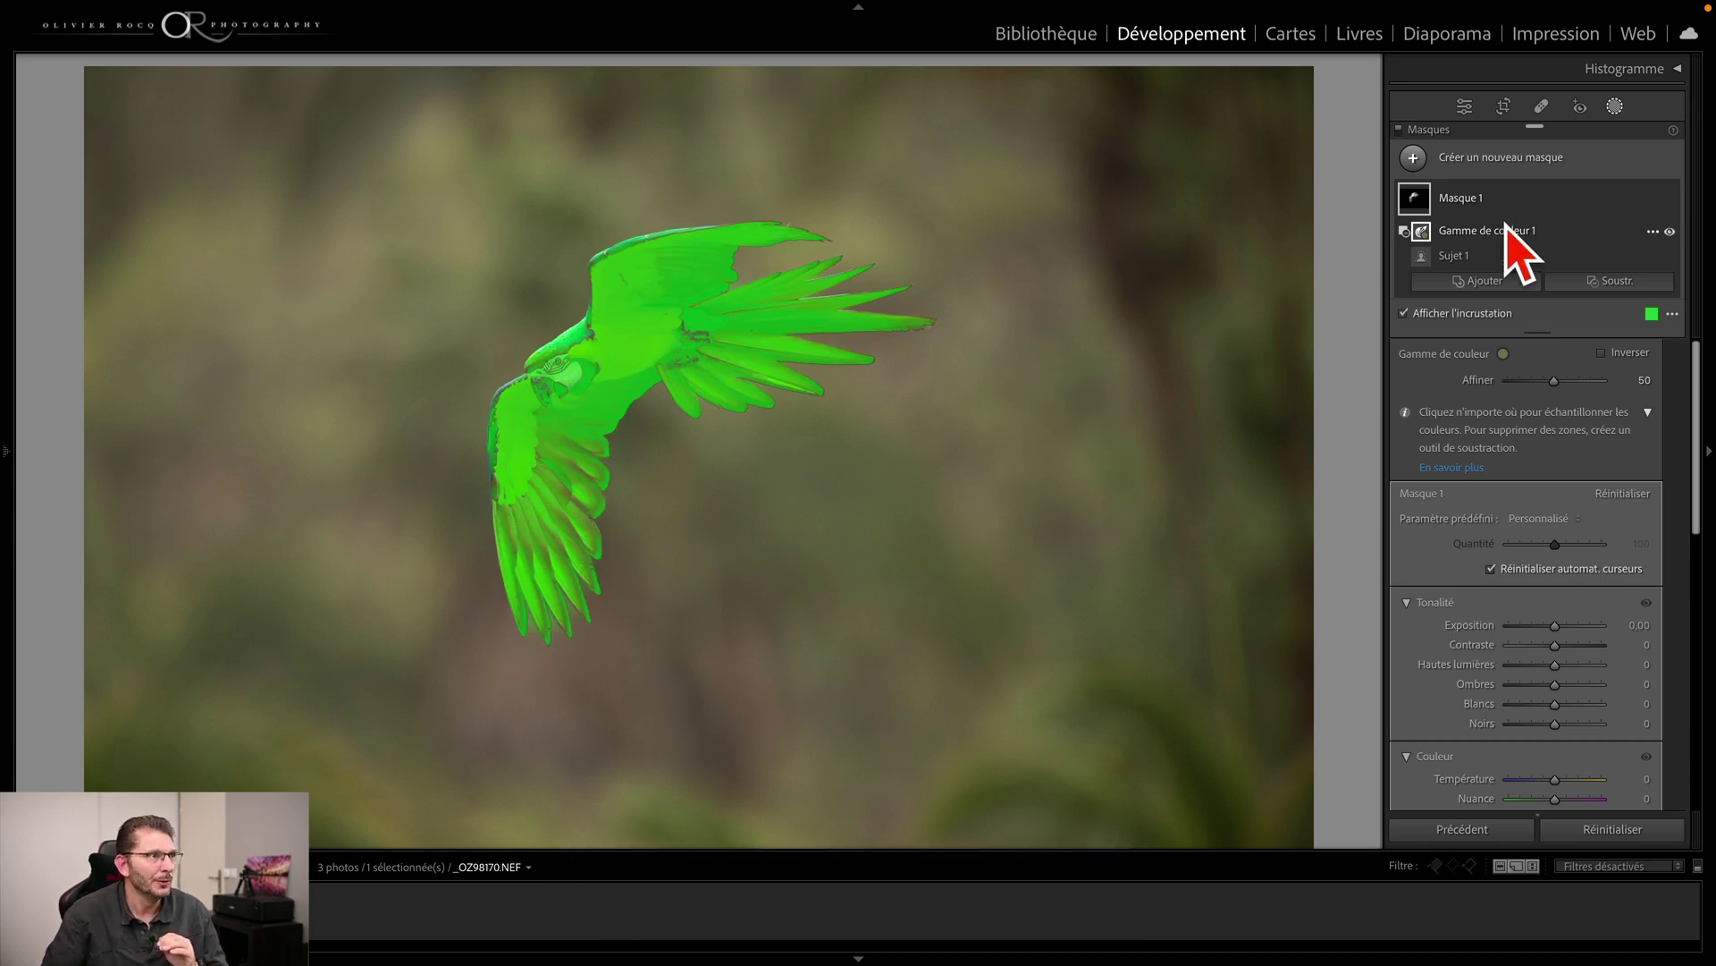
key("o")
left_click_drag(1556, 625, 1563, 625)
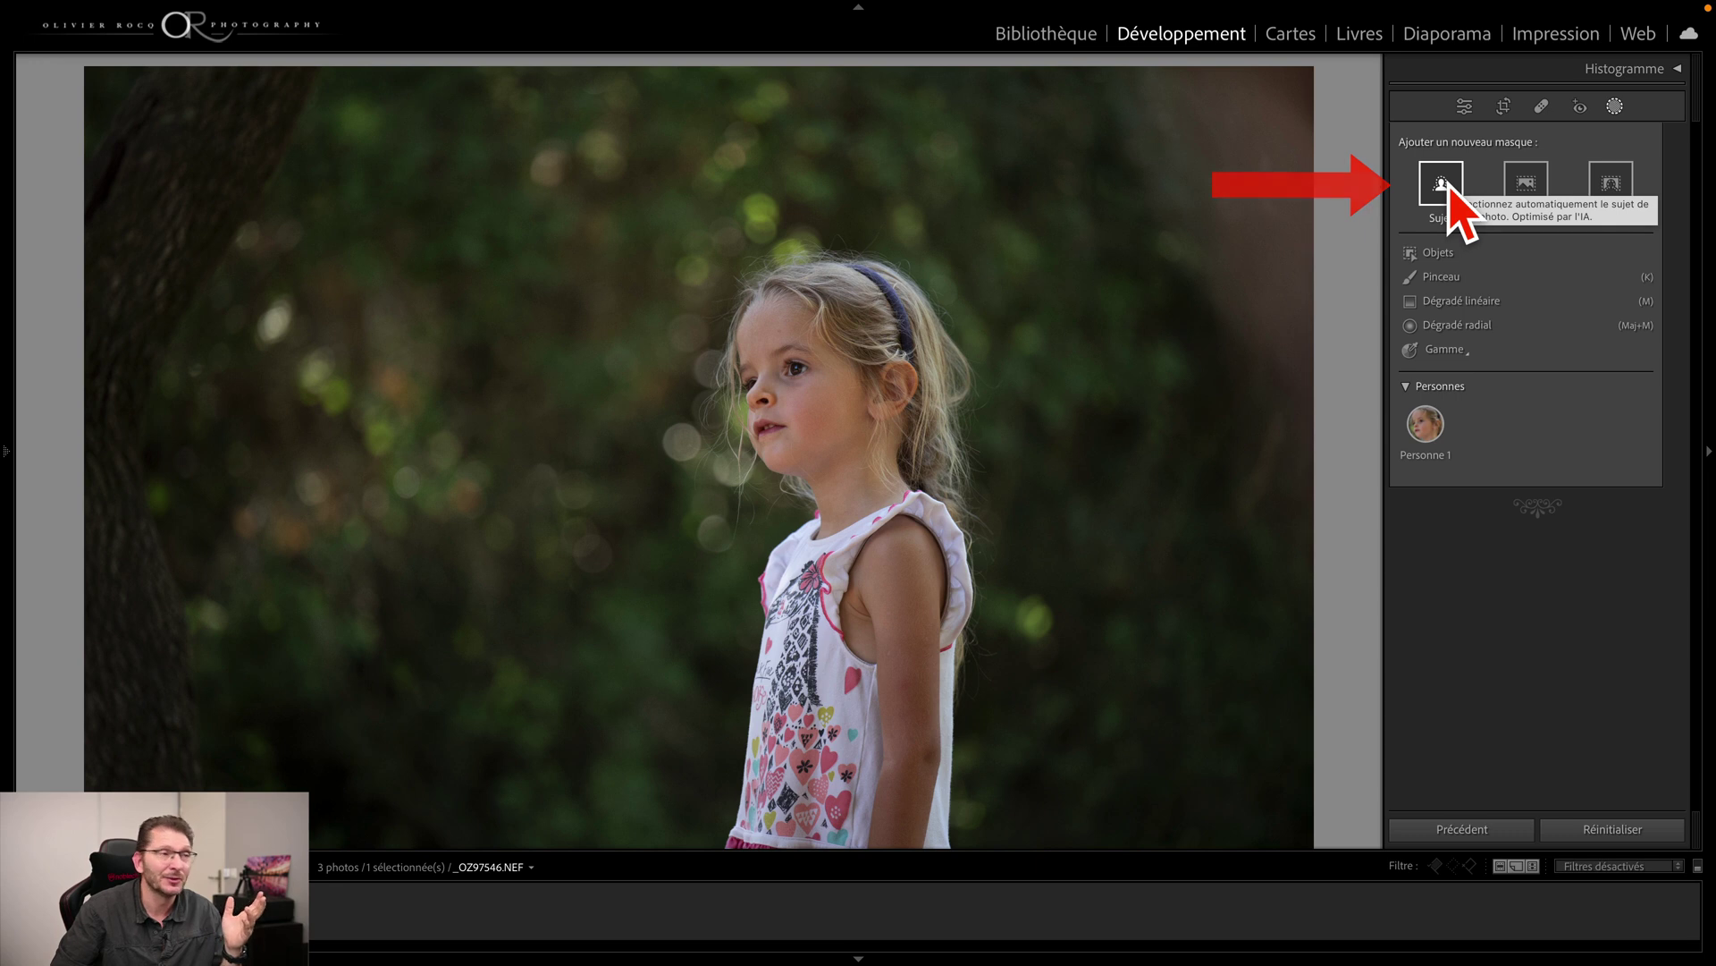
Try an Objets selection framing the girl's top and arm, then delete the selection
left_click(1438, 252)
scroll(1475, 324, "down", 1)
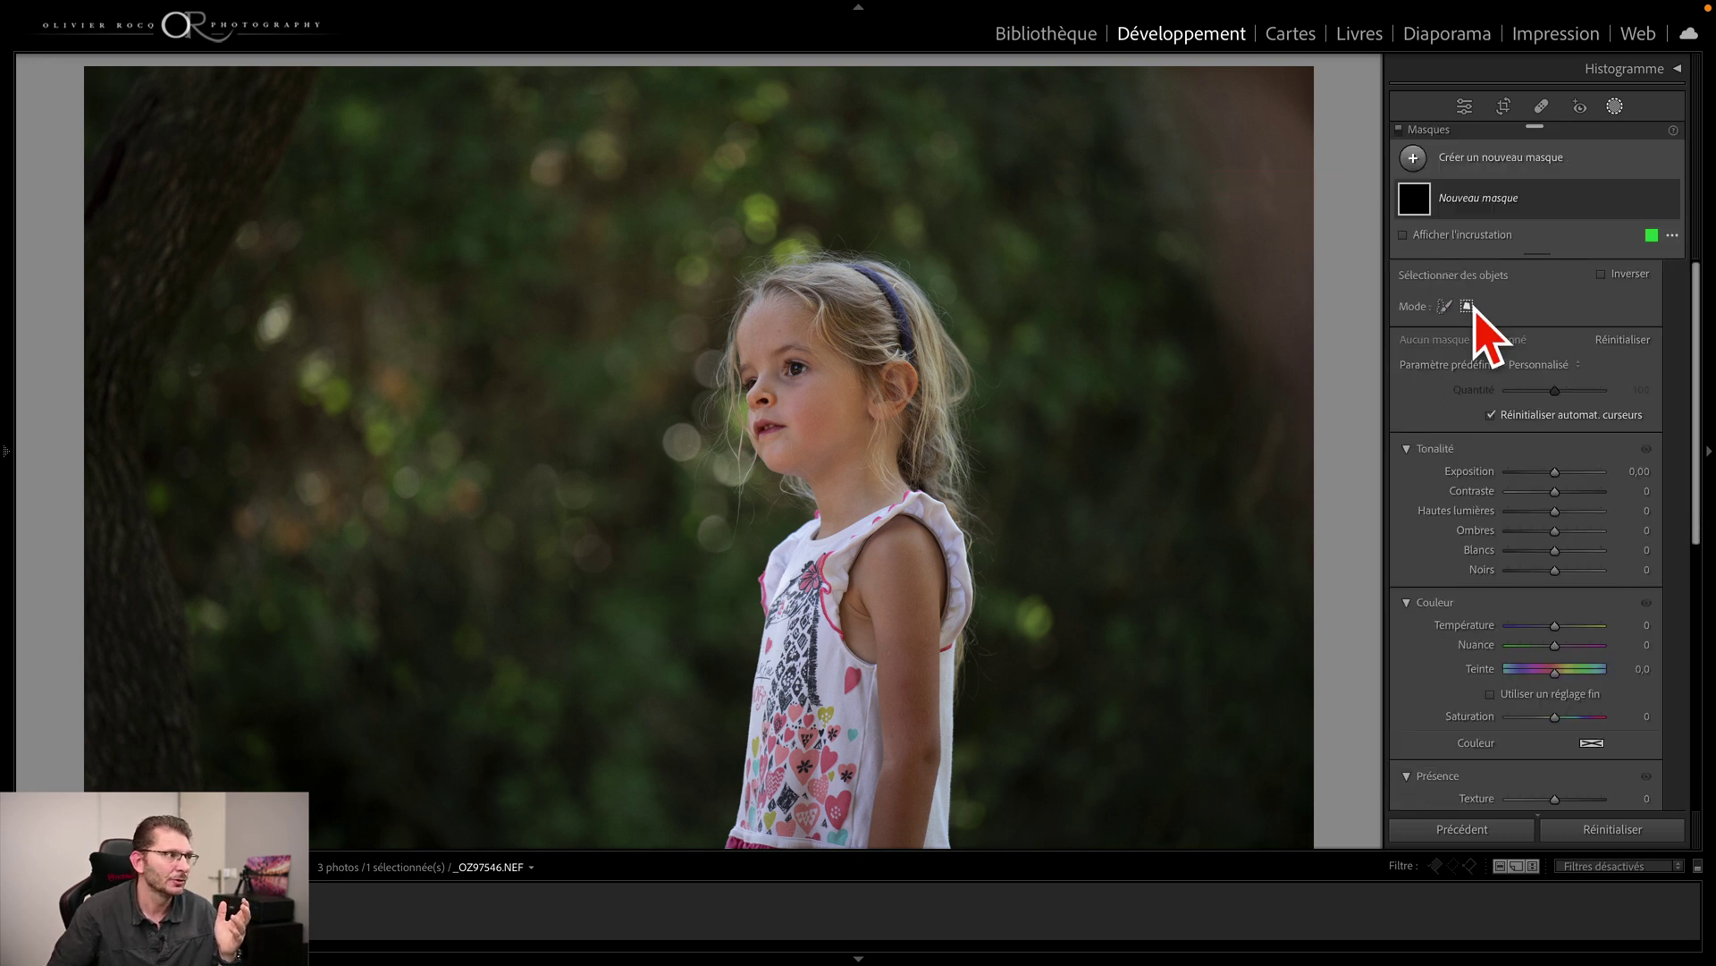
left_click_drag(671, 484, 1038, 873)
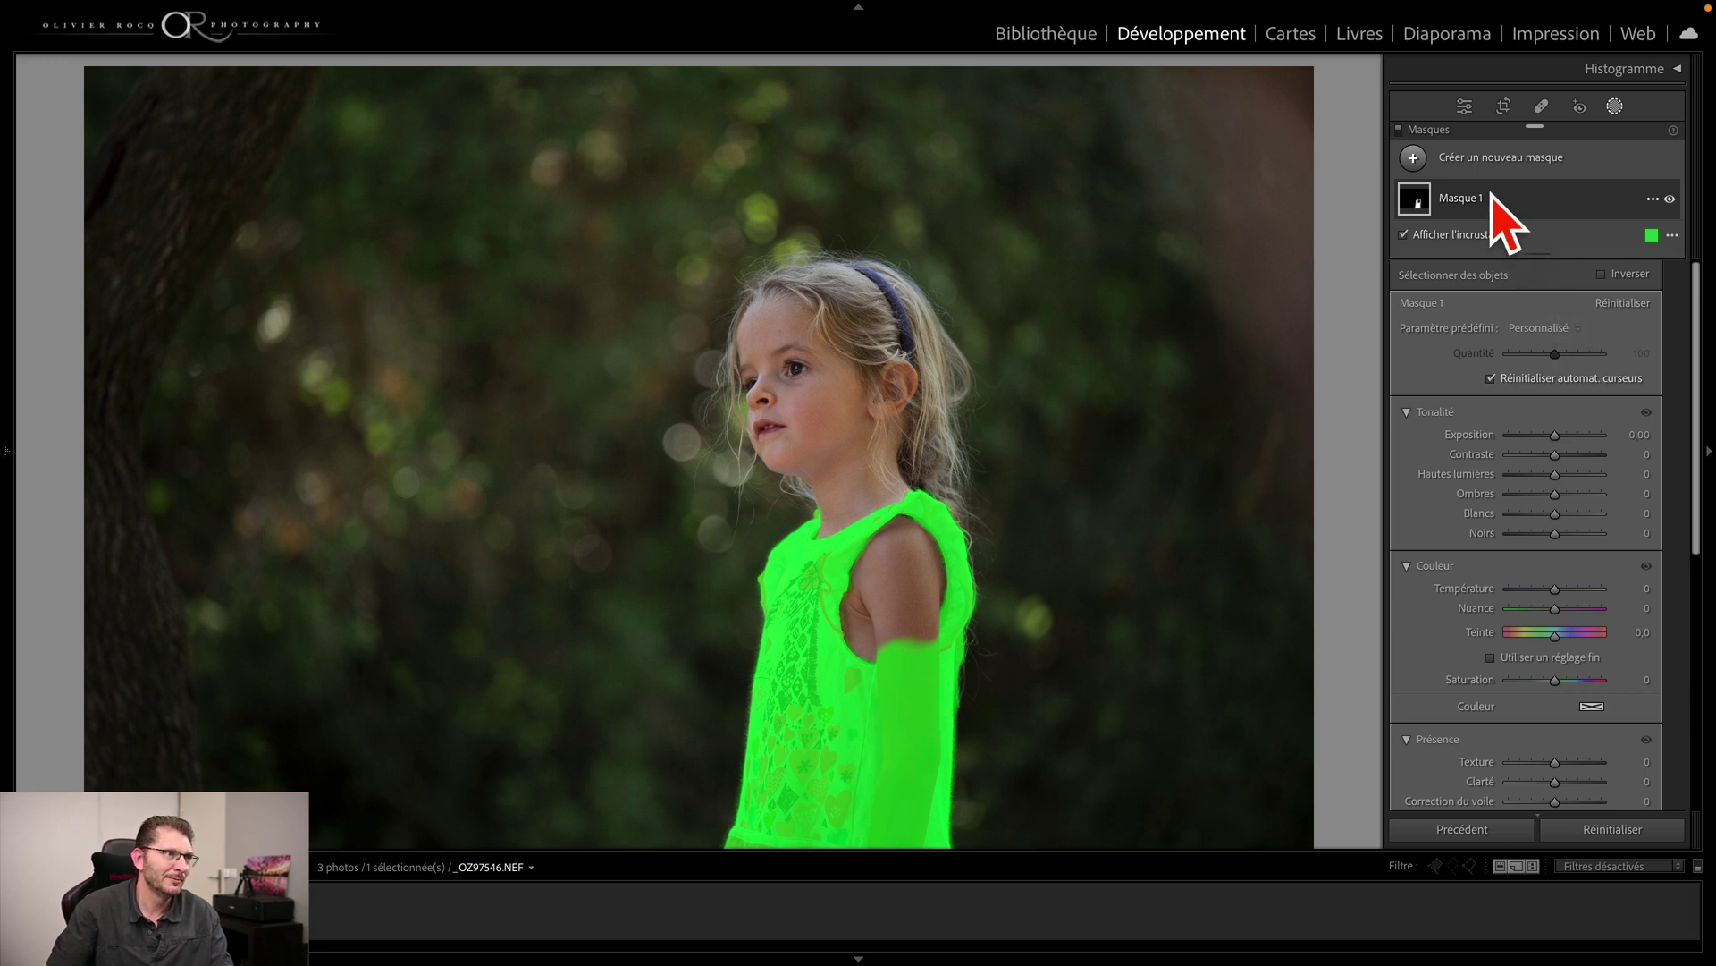
mouse_move(1489, 192)
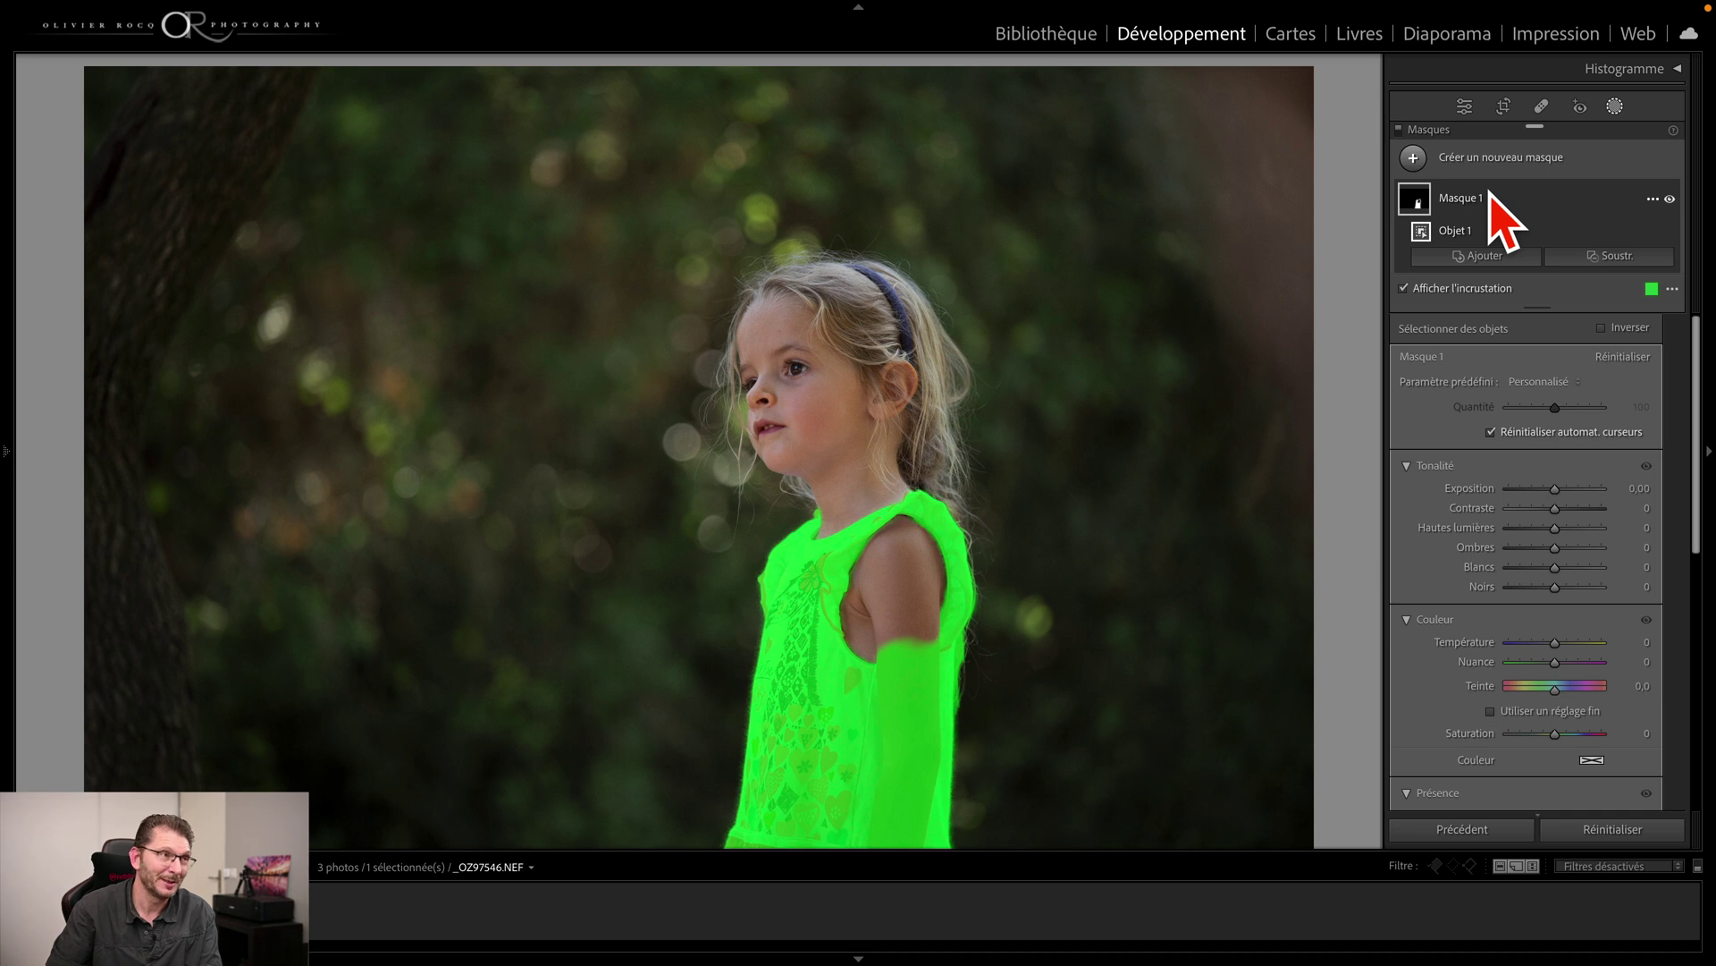
key("BackSpace")
Create a people mask covering Toute la personne for the girl detected in the photo
left_click(1484, 230)
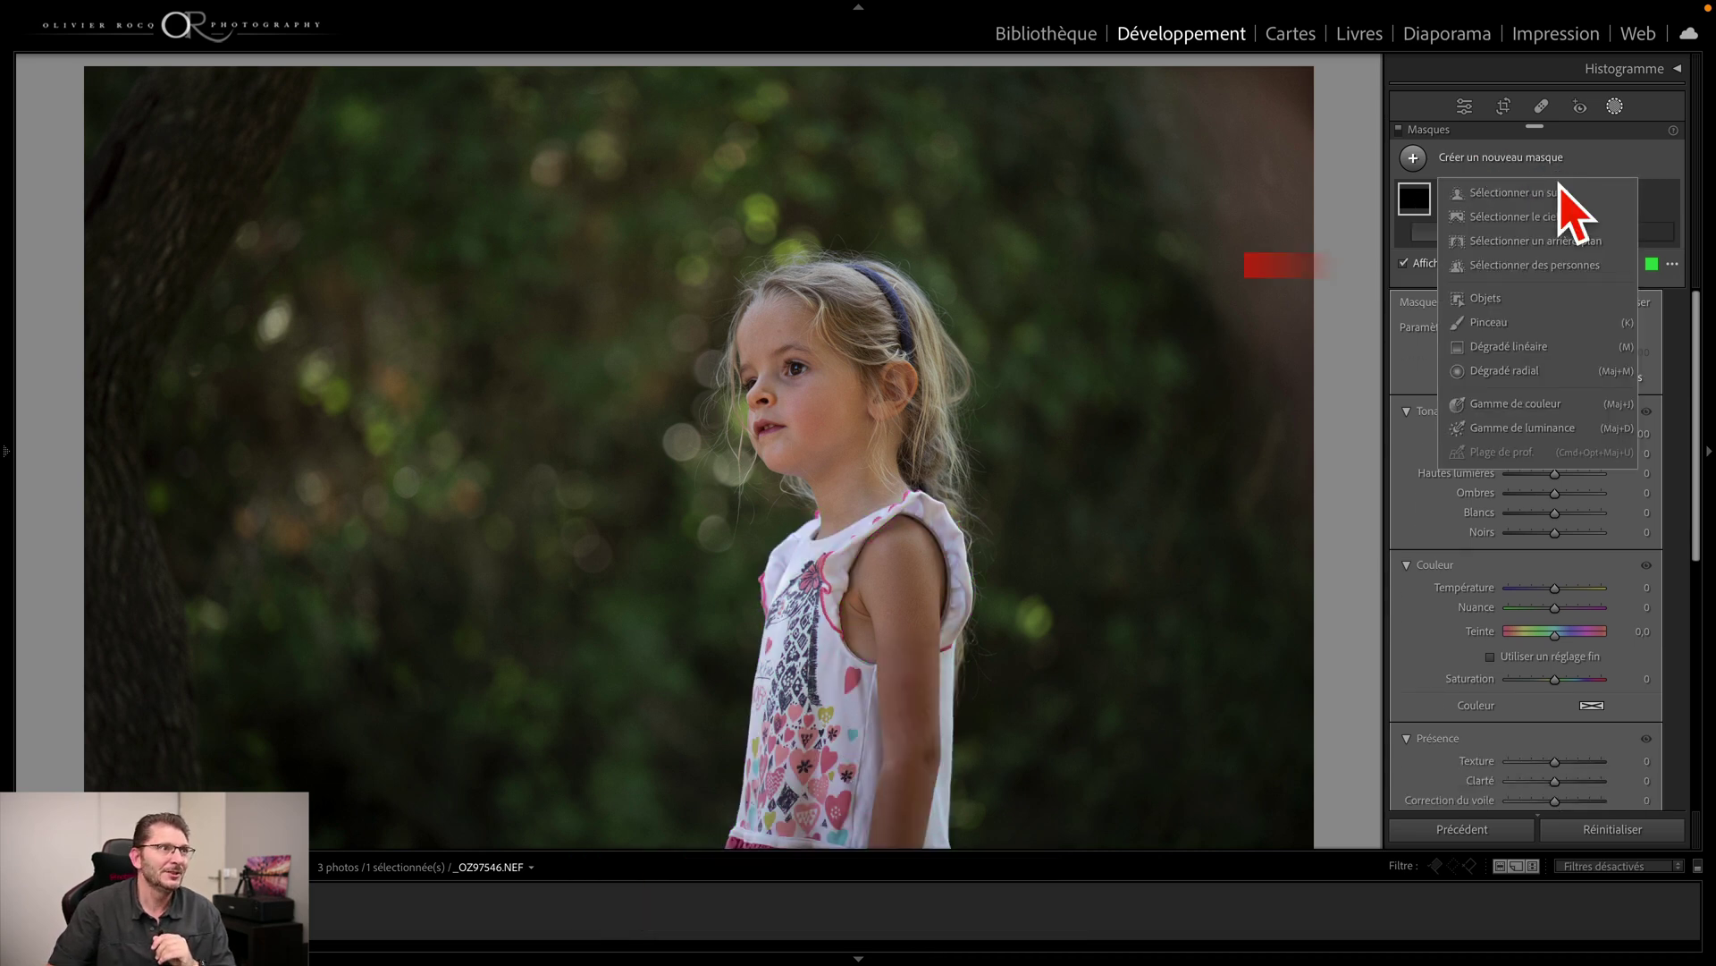
left_click(1536, 264)
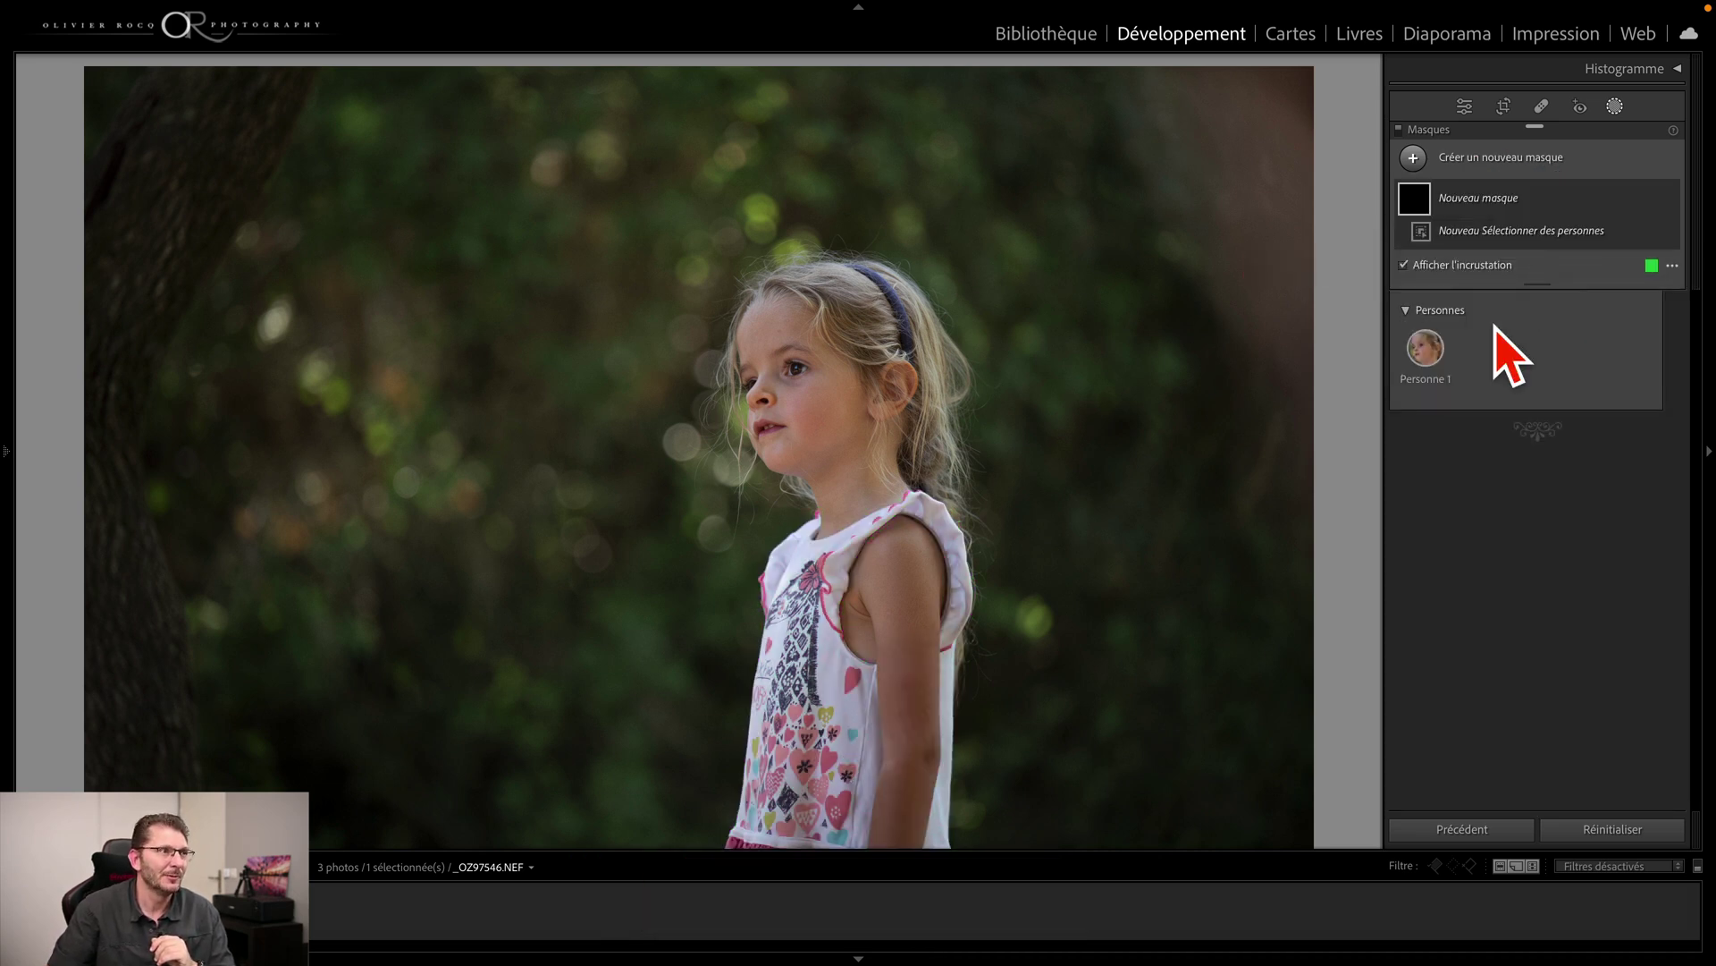
left_click(1428, 358)
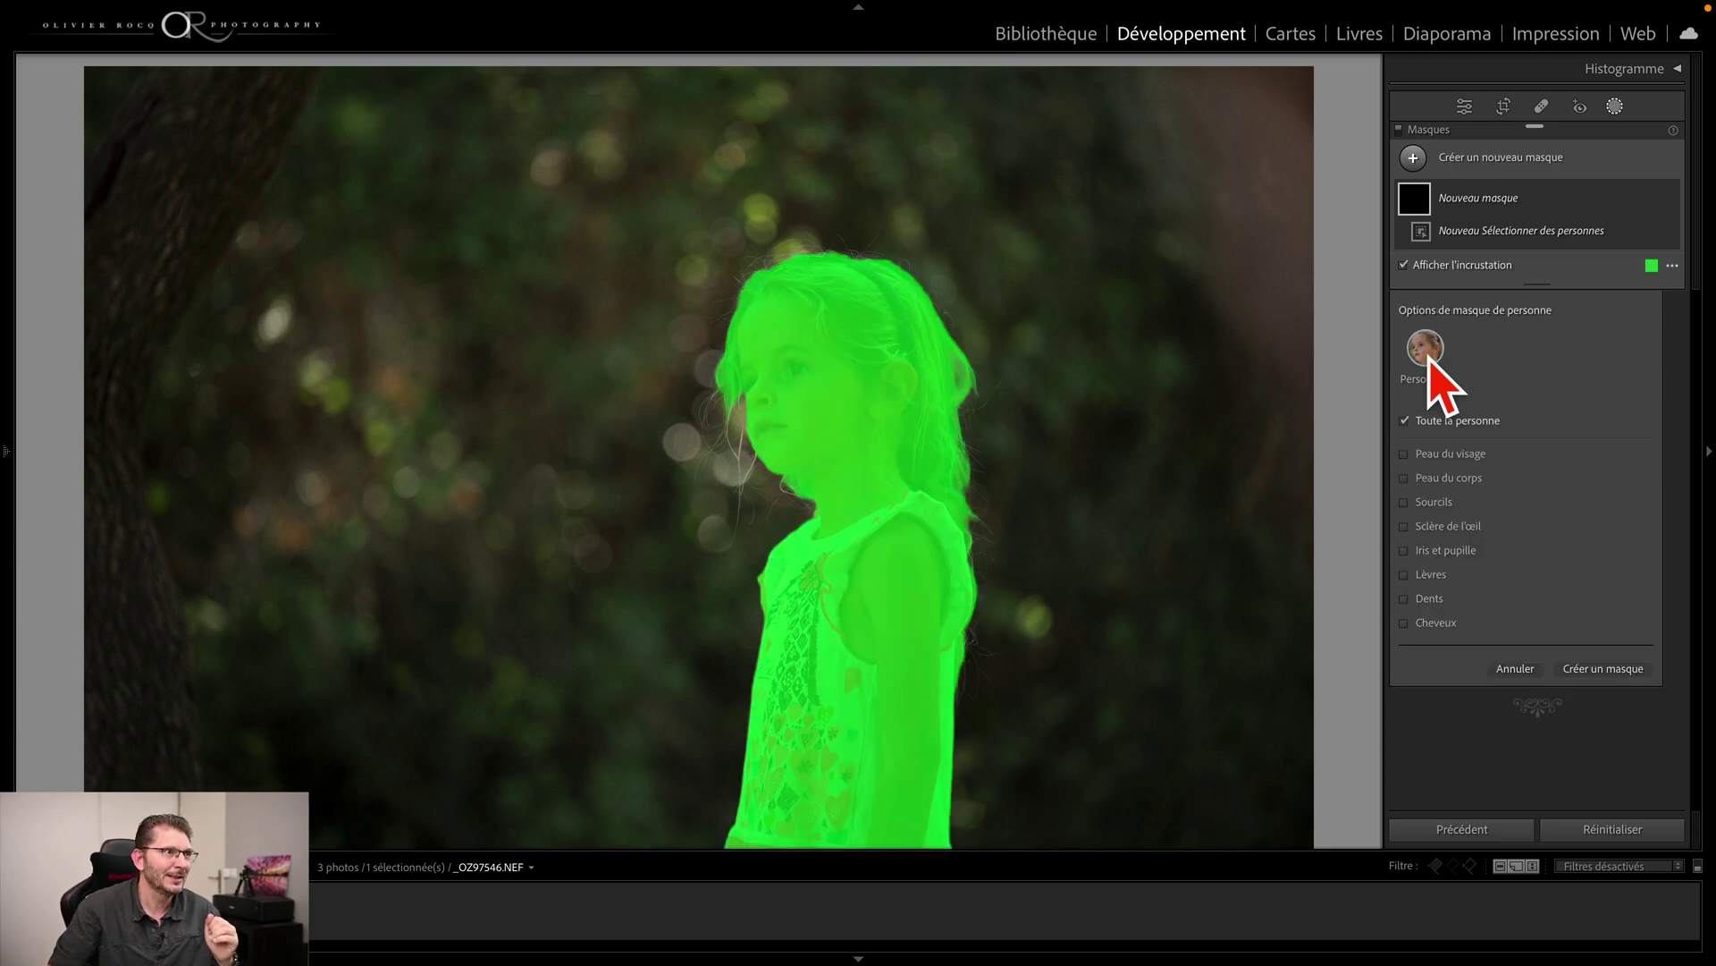
left_click(1602, 672)
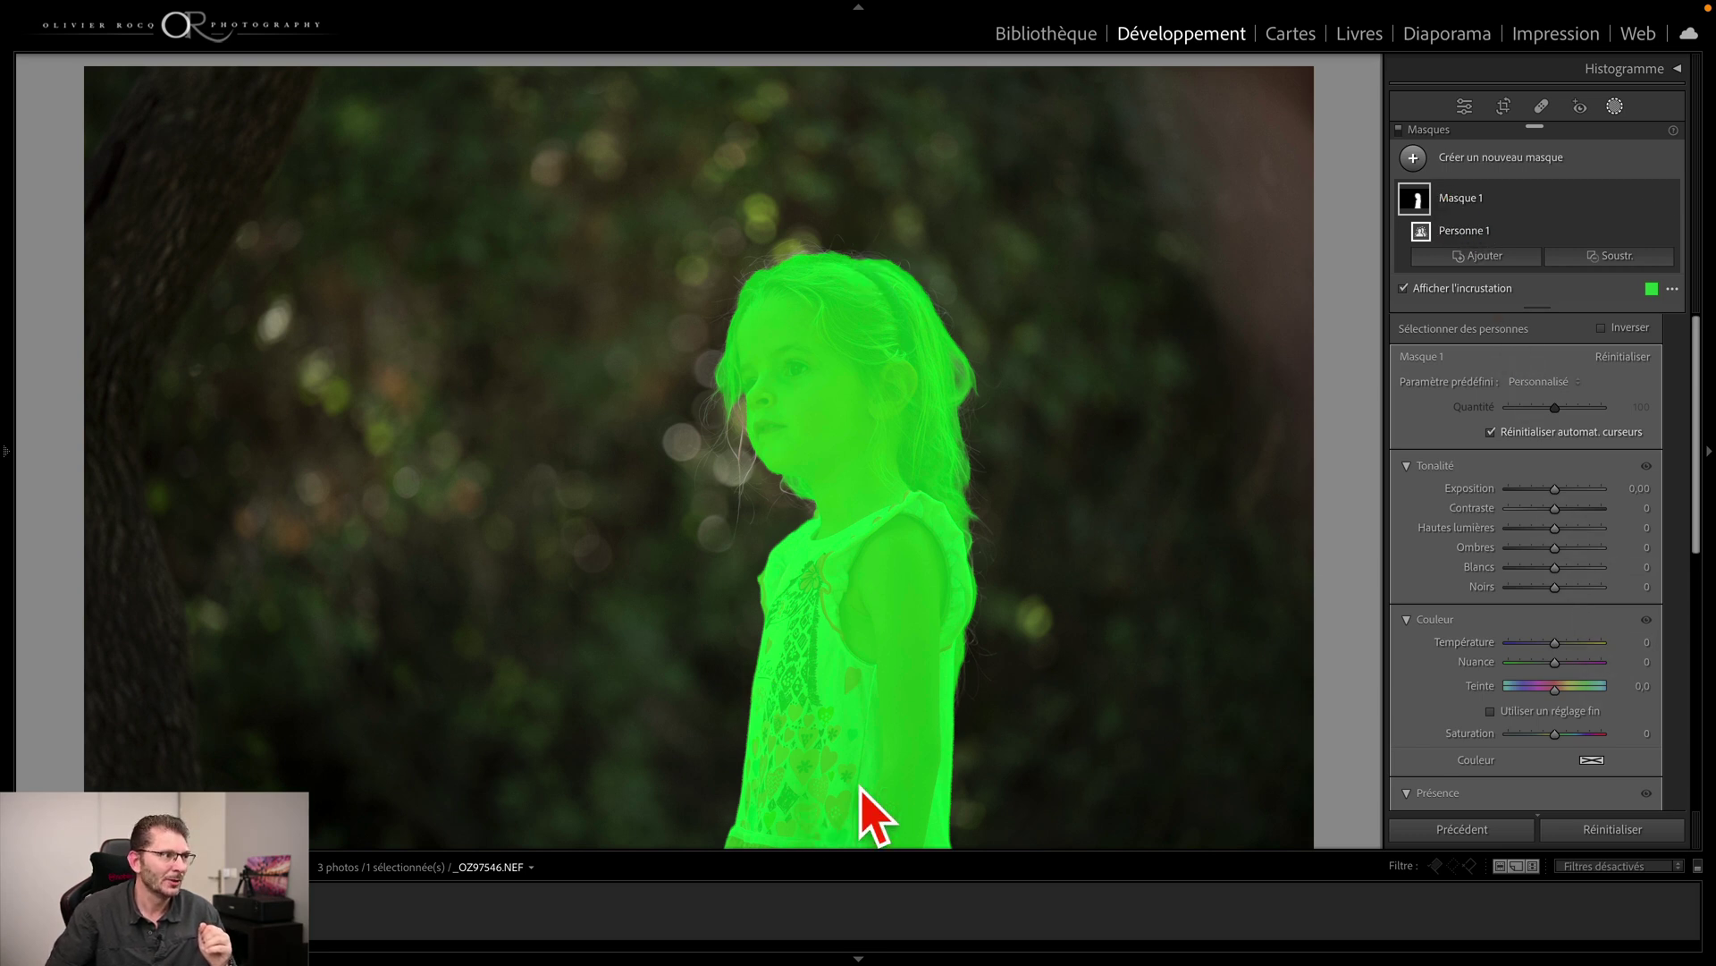
Subtract the girl's face skin, body skin, eyebrows, sclera, iris and pupil, lips, teeth and hair from Masque 1 with a people selection
left_click(1606, 257)
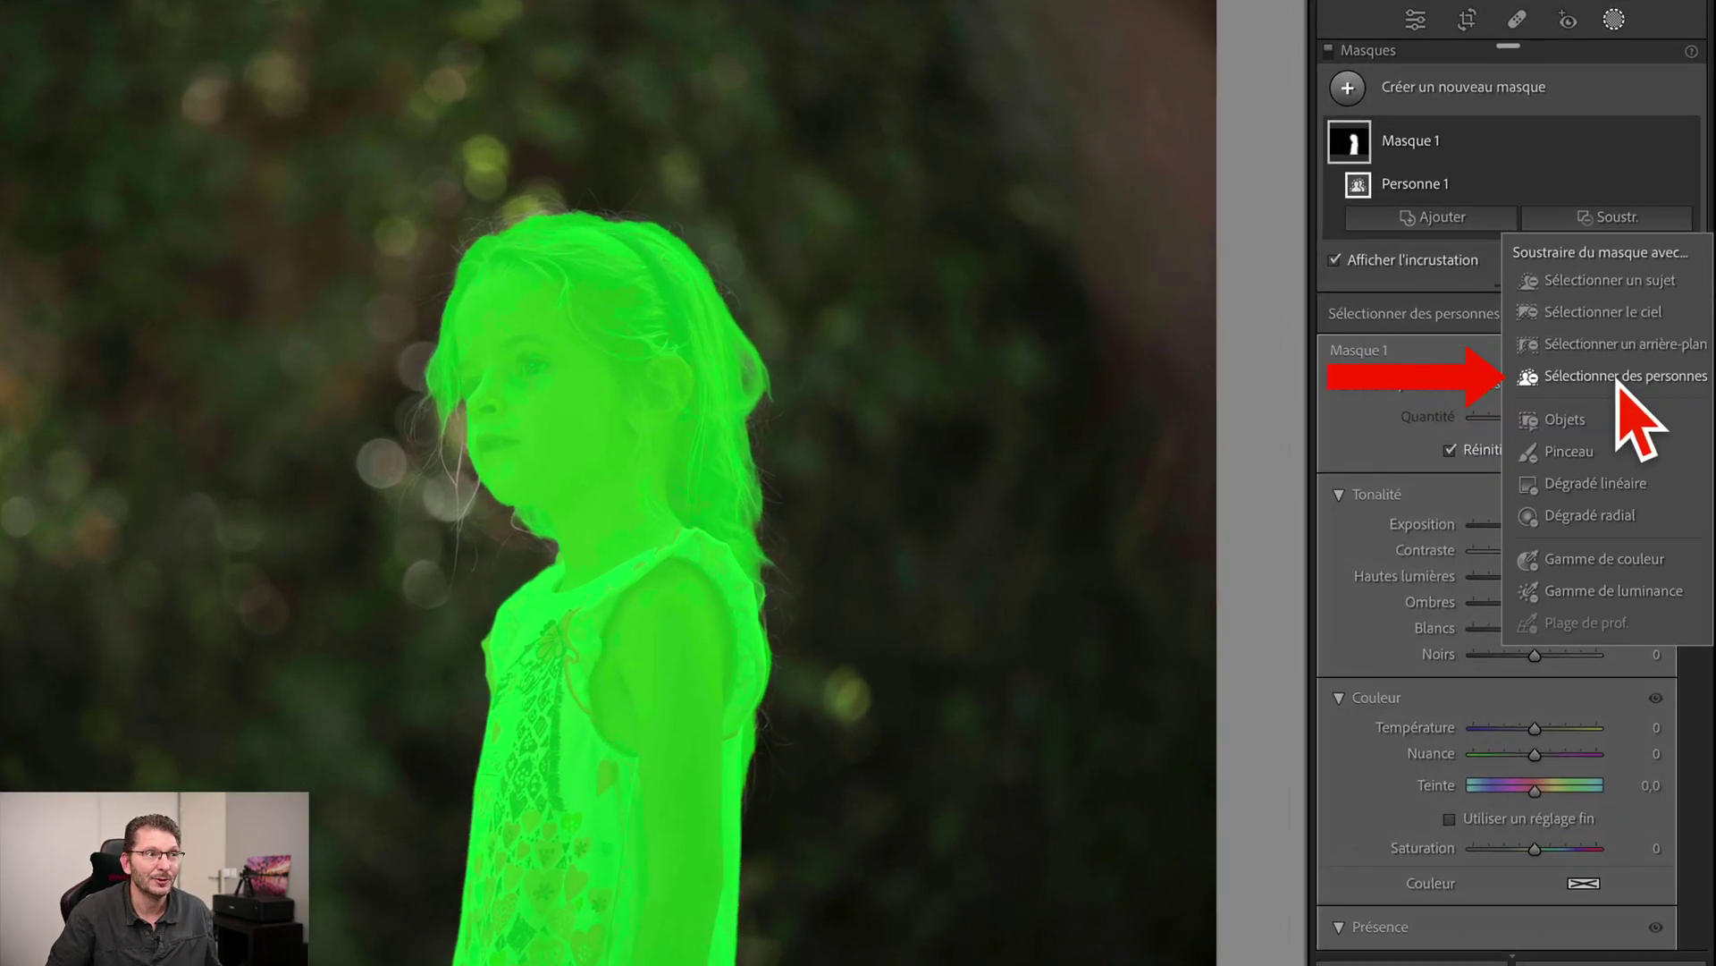
left_click(1618, 376)
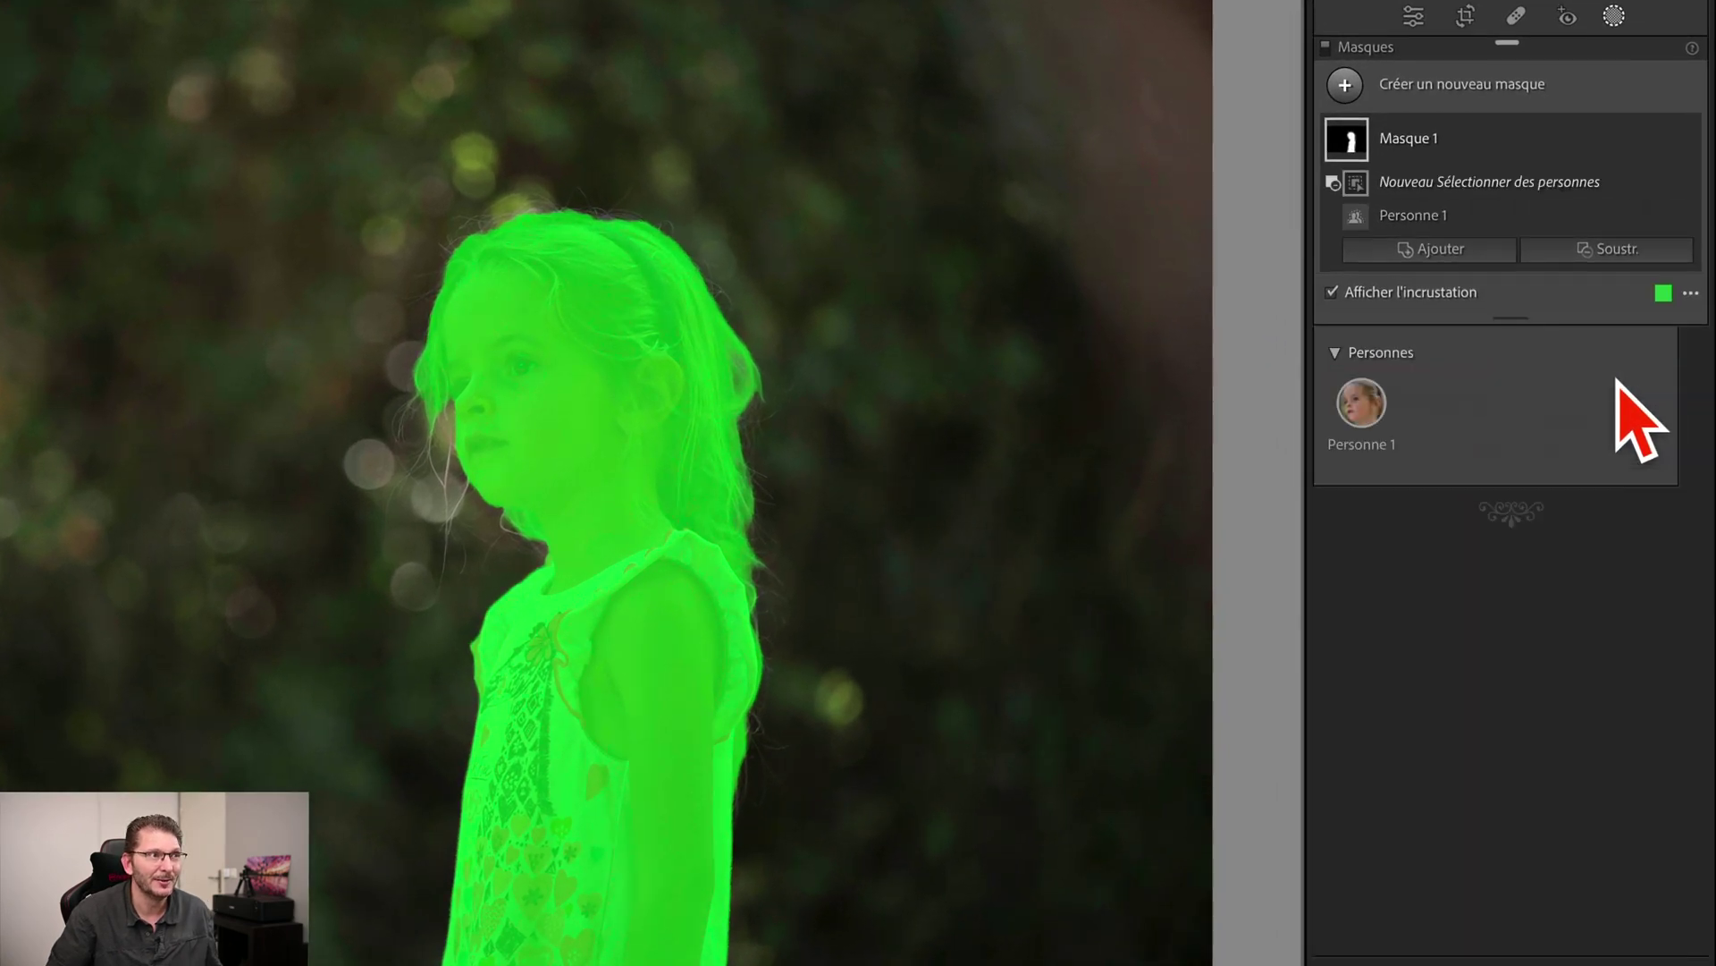
left_click(1360, 411)
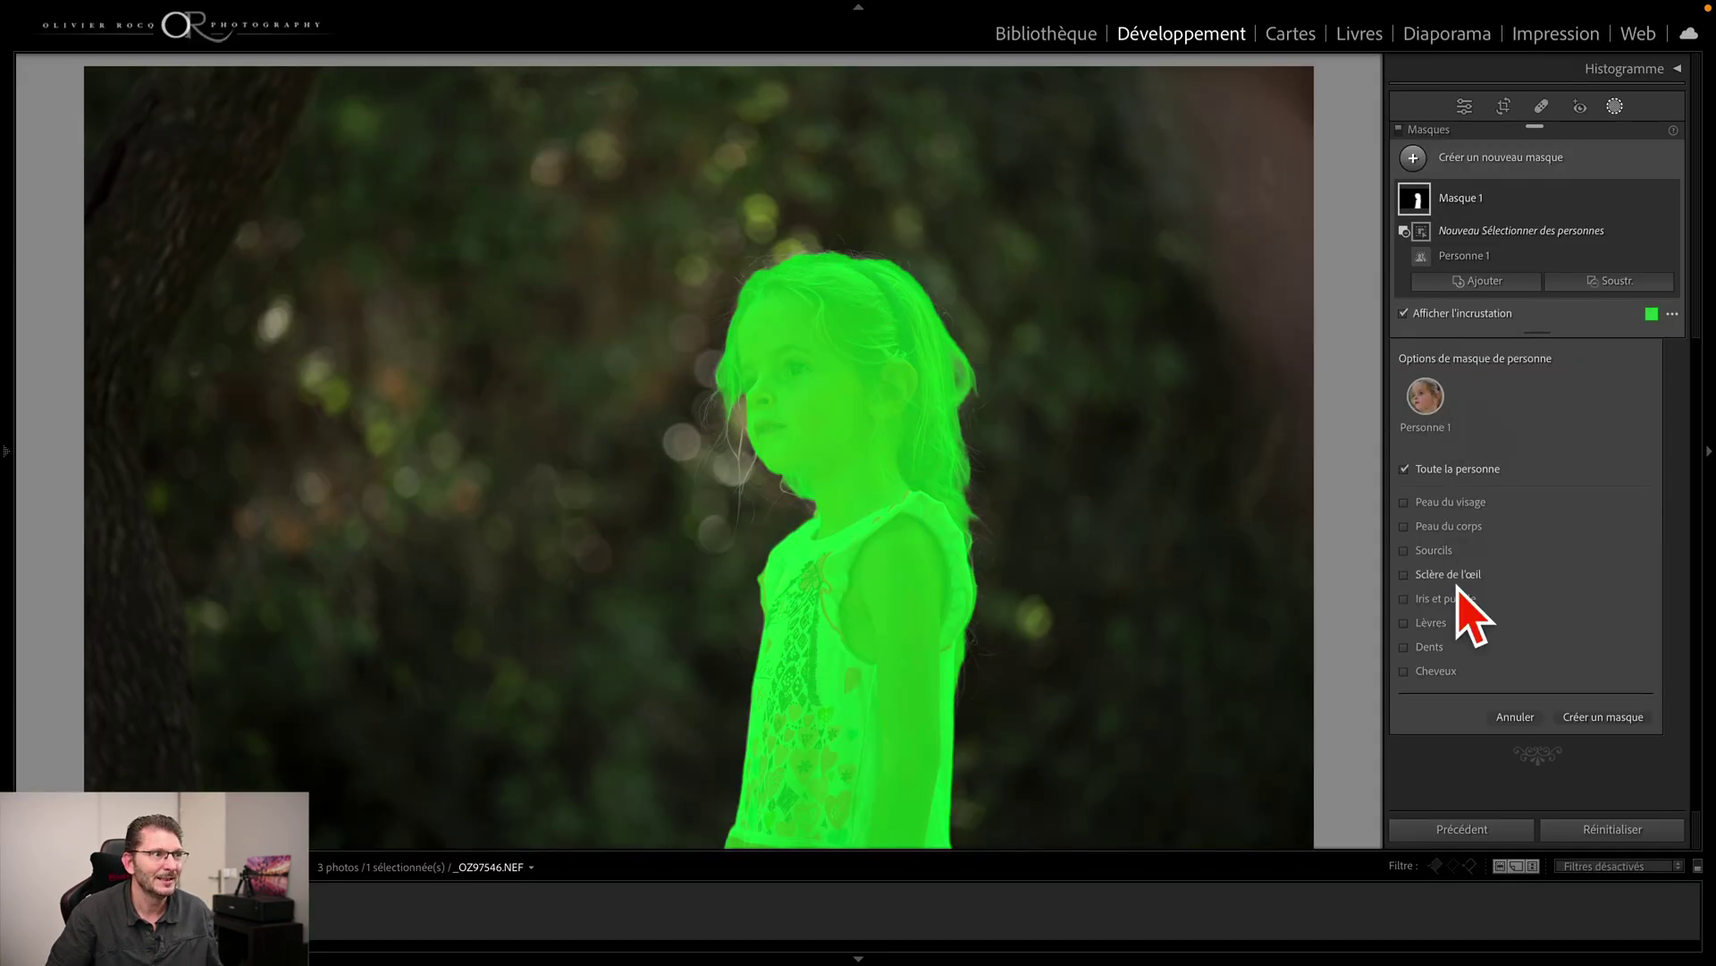
left_click(1430, 502)
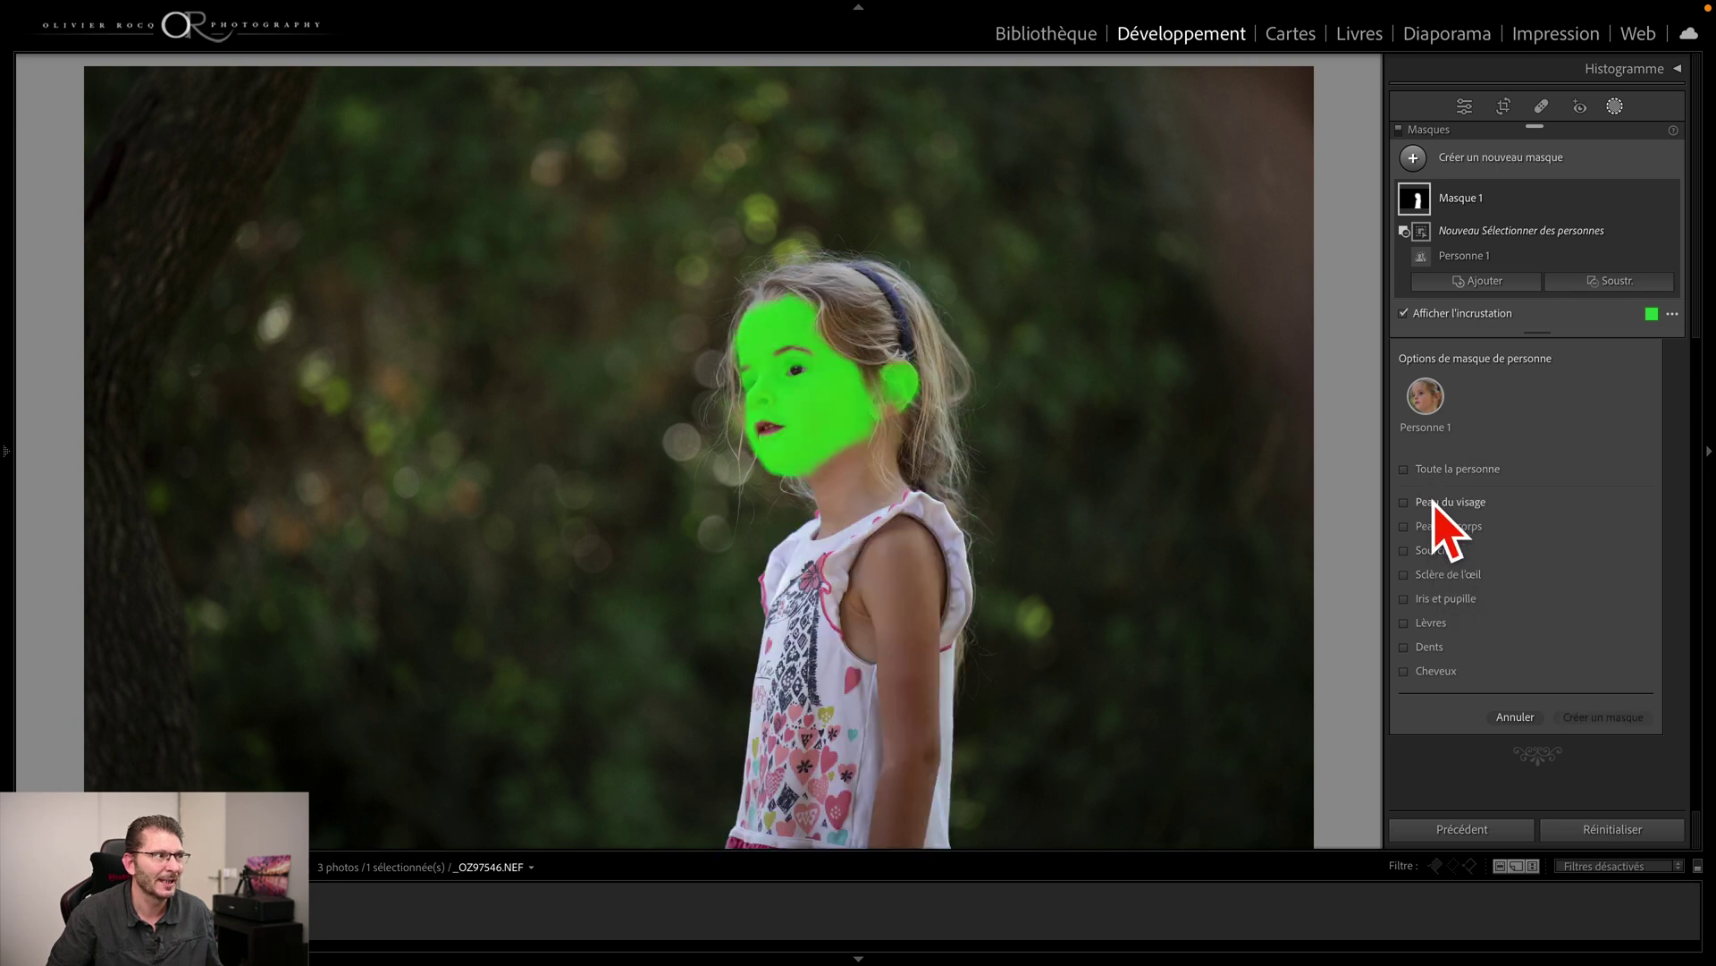
left_click(1441, 526)
left_click(1440, 550)
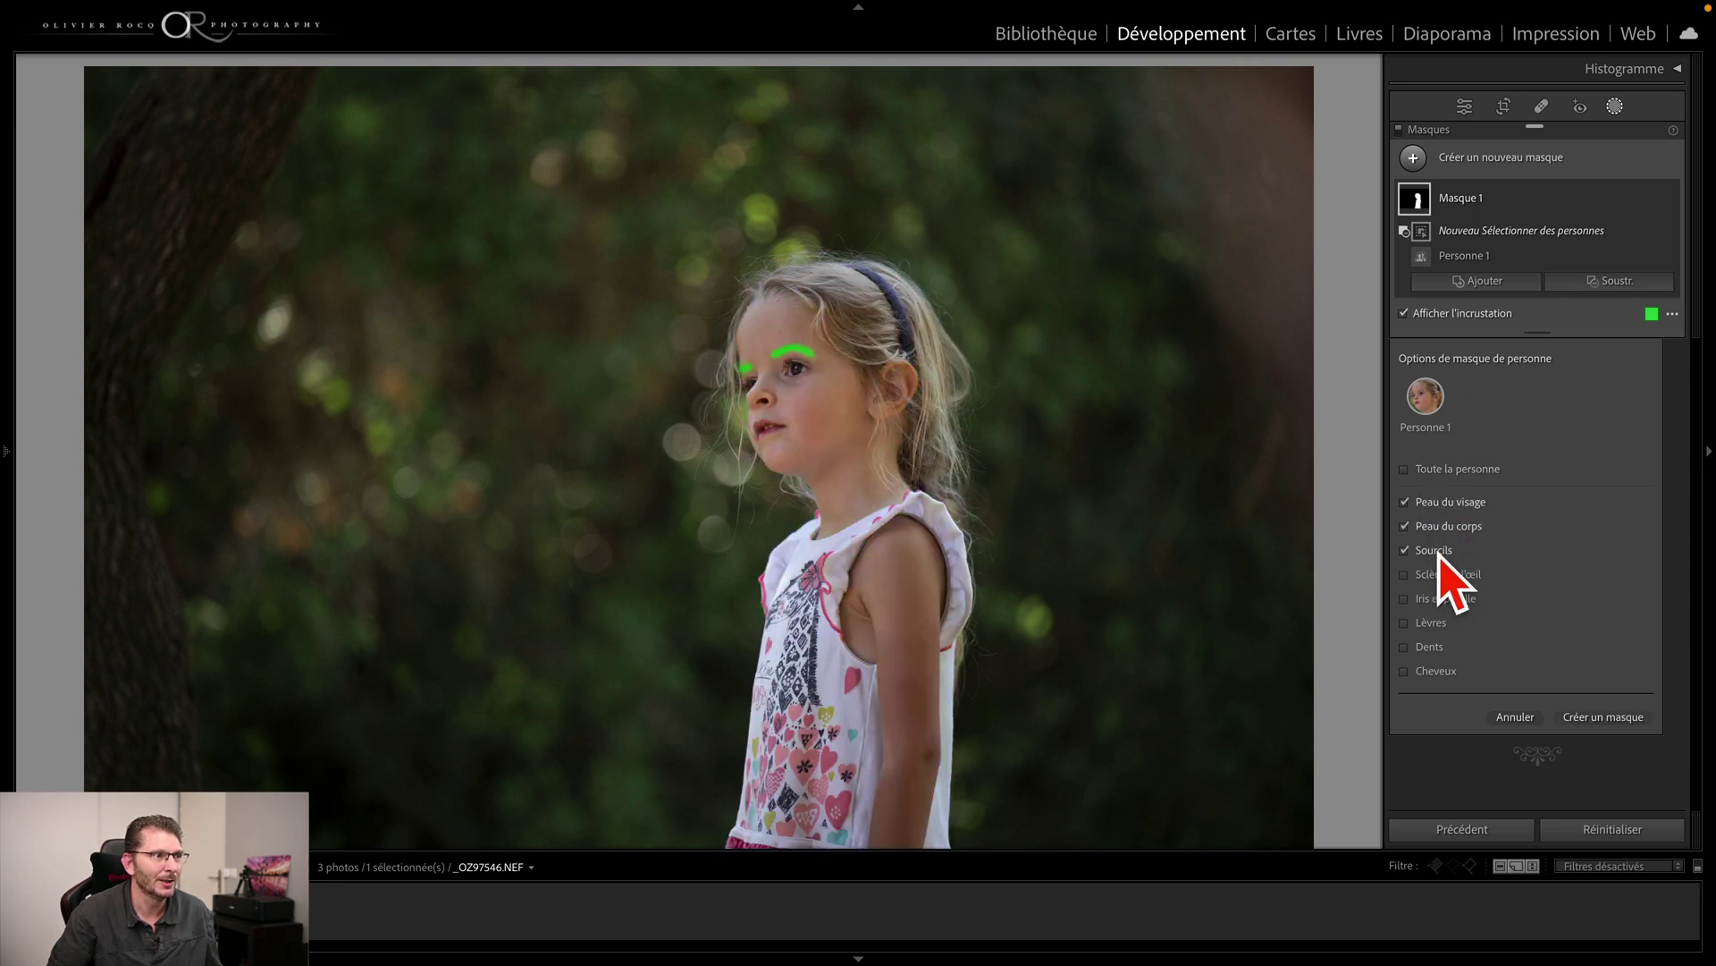
left_click(1444, 574)
left_click(1445, 598)
left_click(1442, 622)
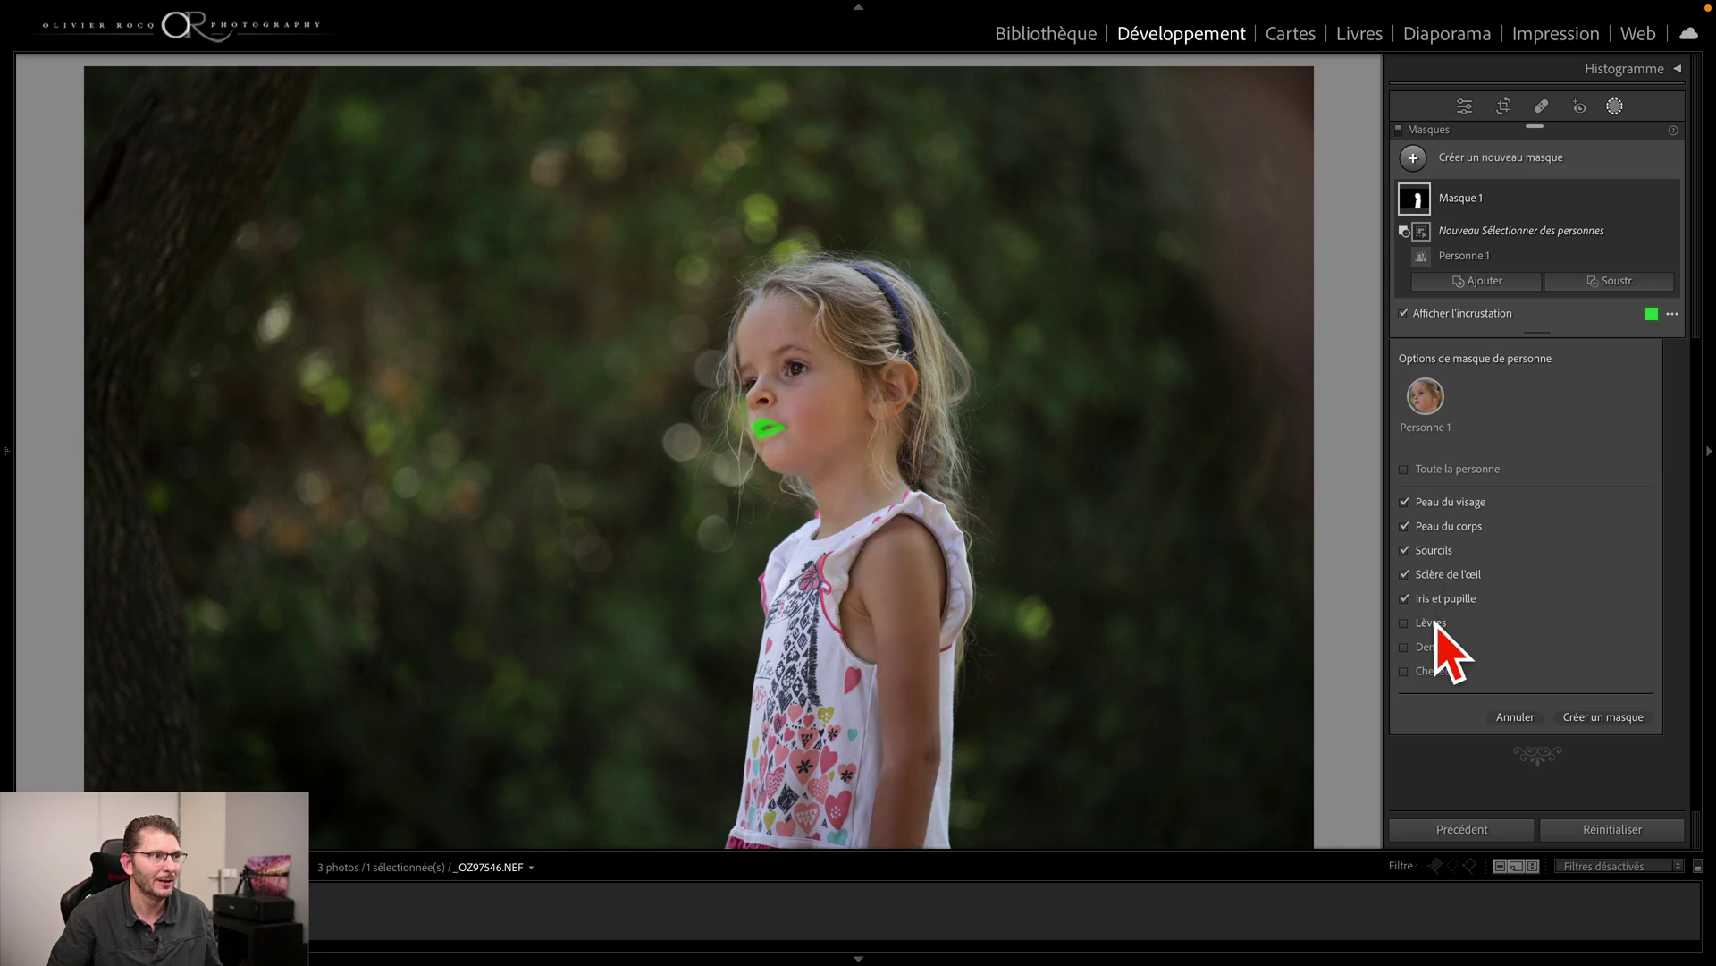
left_click(1429, 647)
left_click(1429, 671)
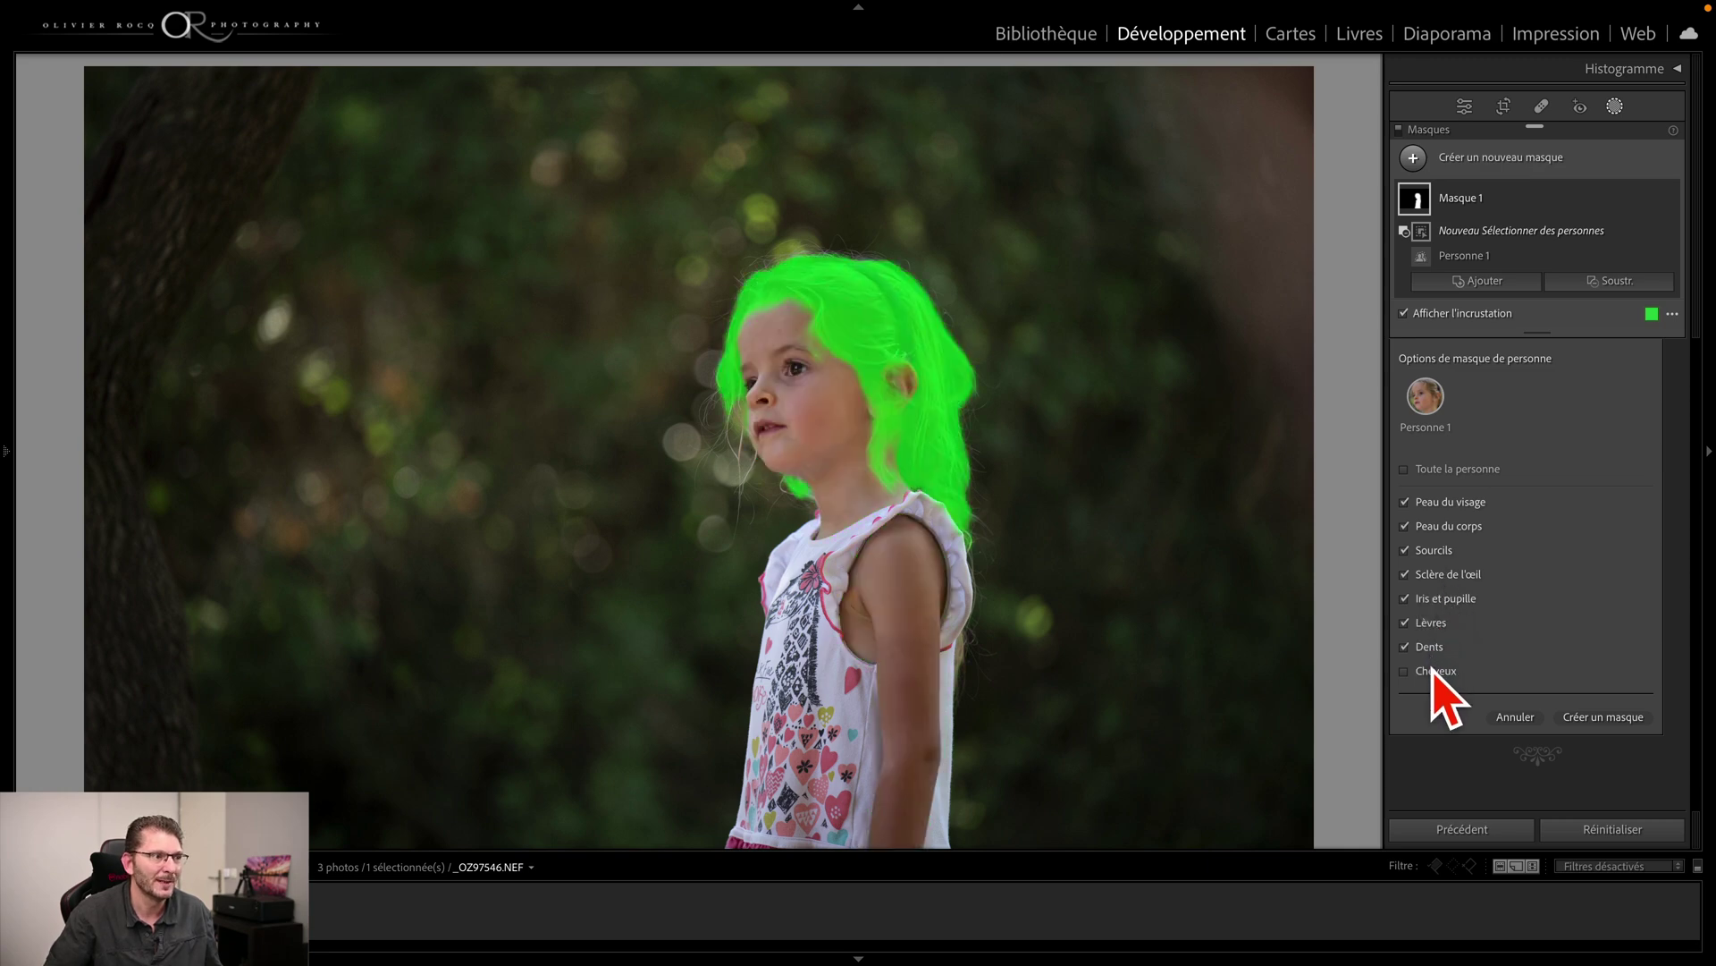
left_click(1603, 717)
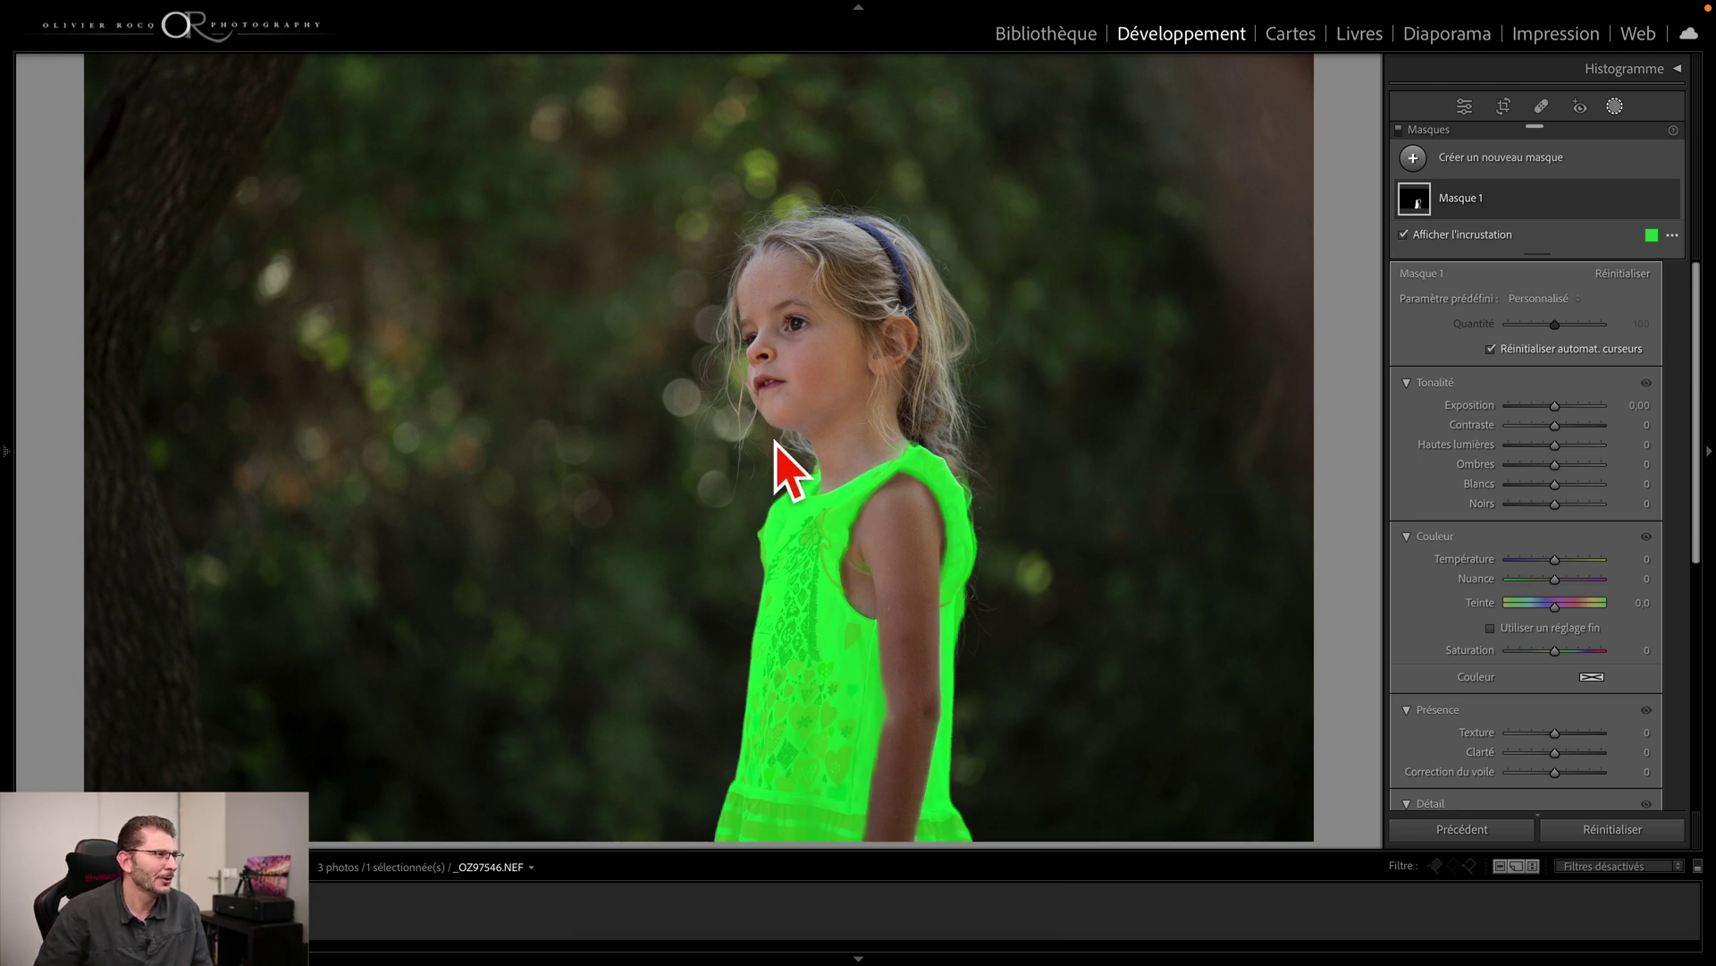
Subtract the leftover mask spot under the girl's arm with a Pinceau of Taille 1,0 and Contour progressif, Débit and Densité at 100
key("super+plus")
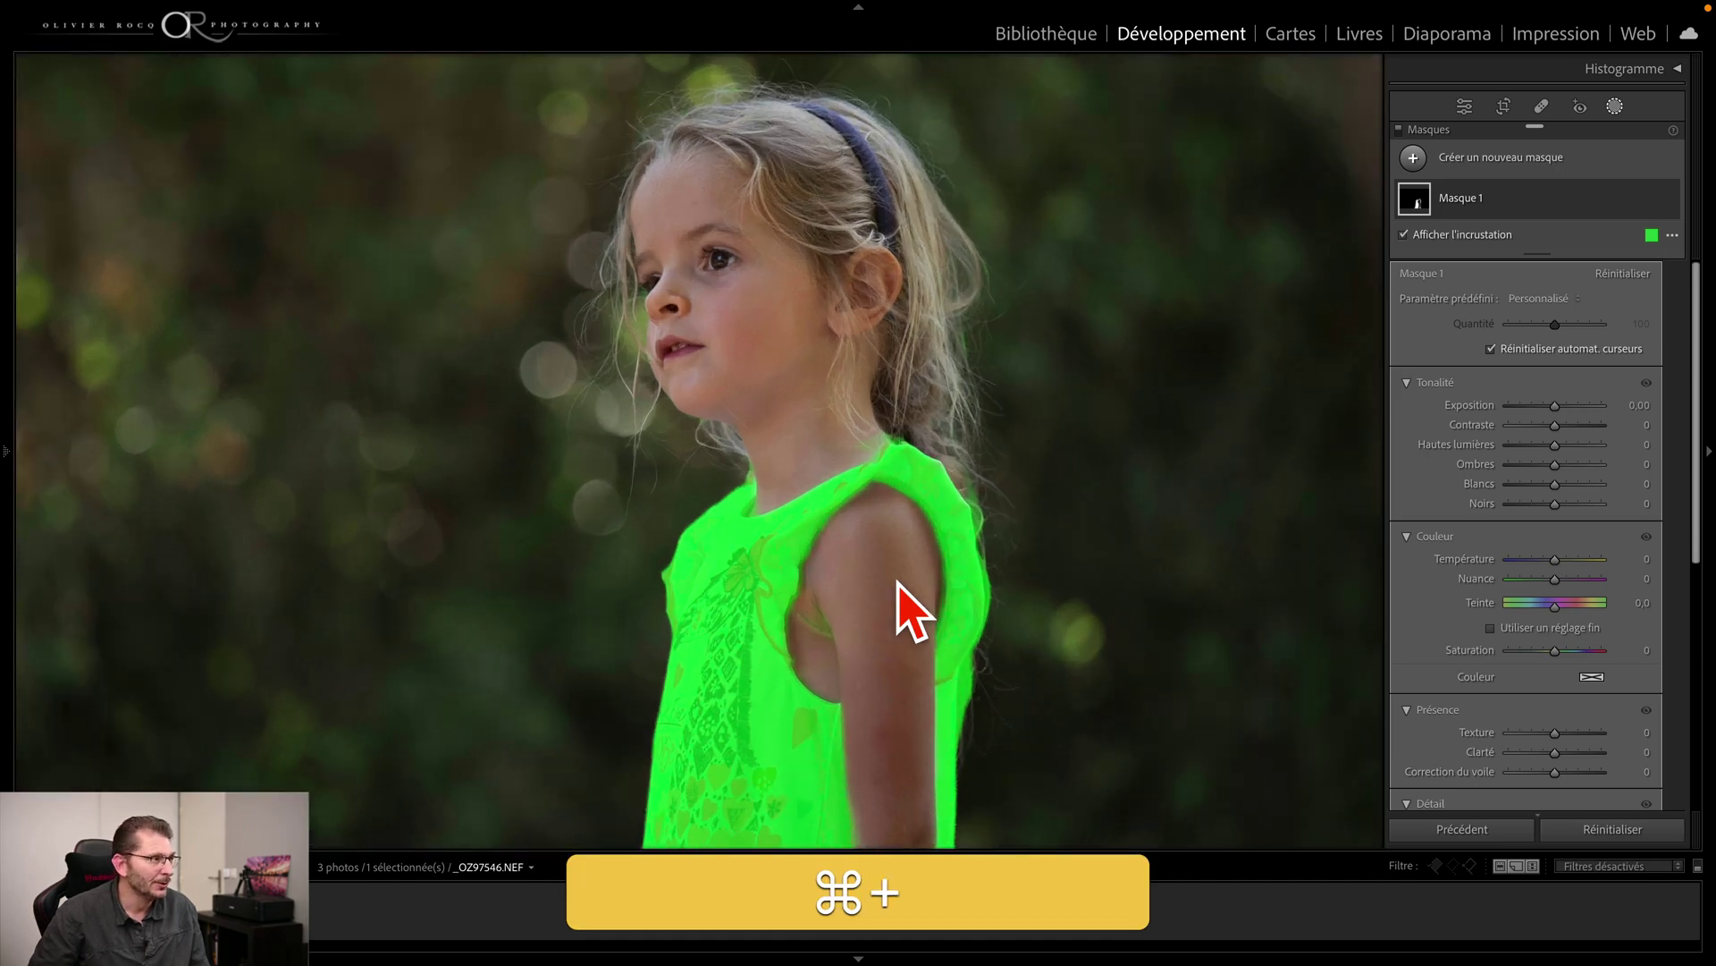
key("space")
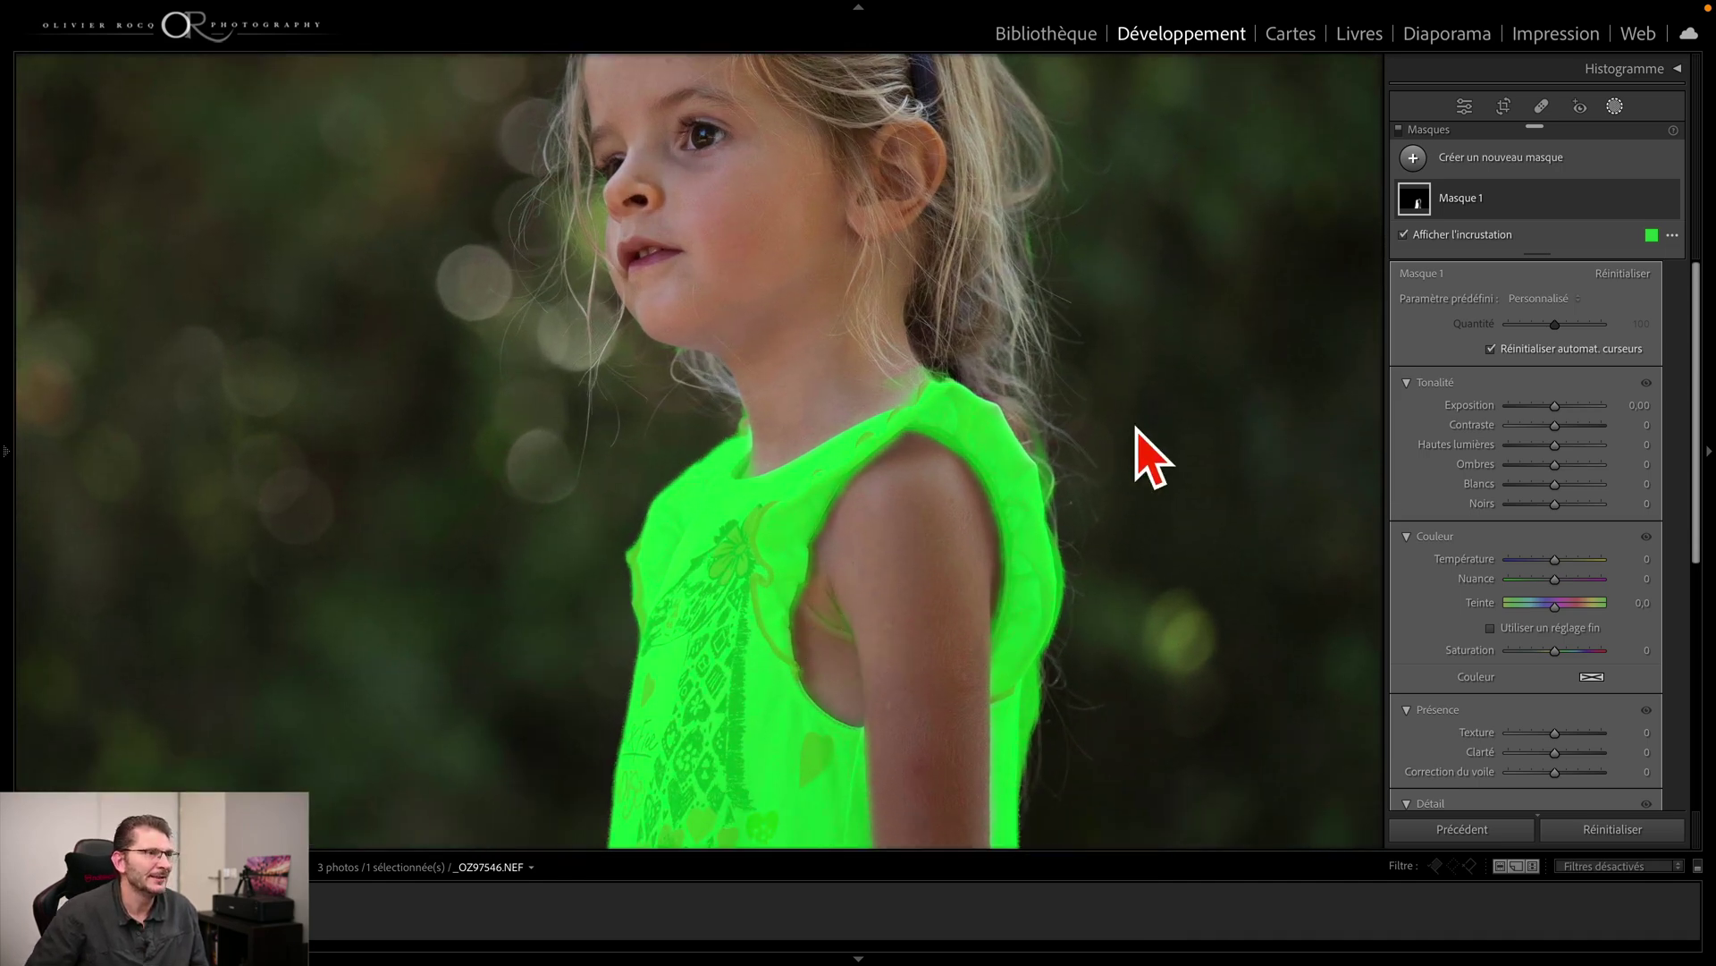
left_click(1516, 200)
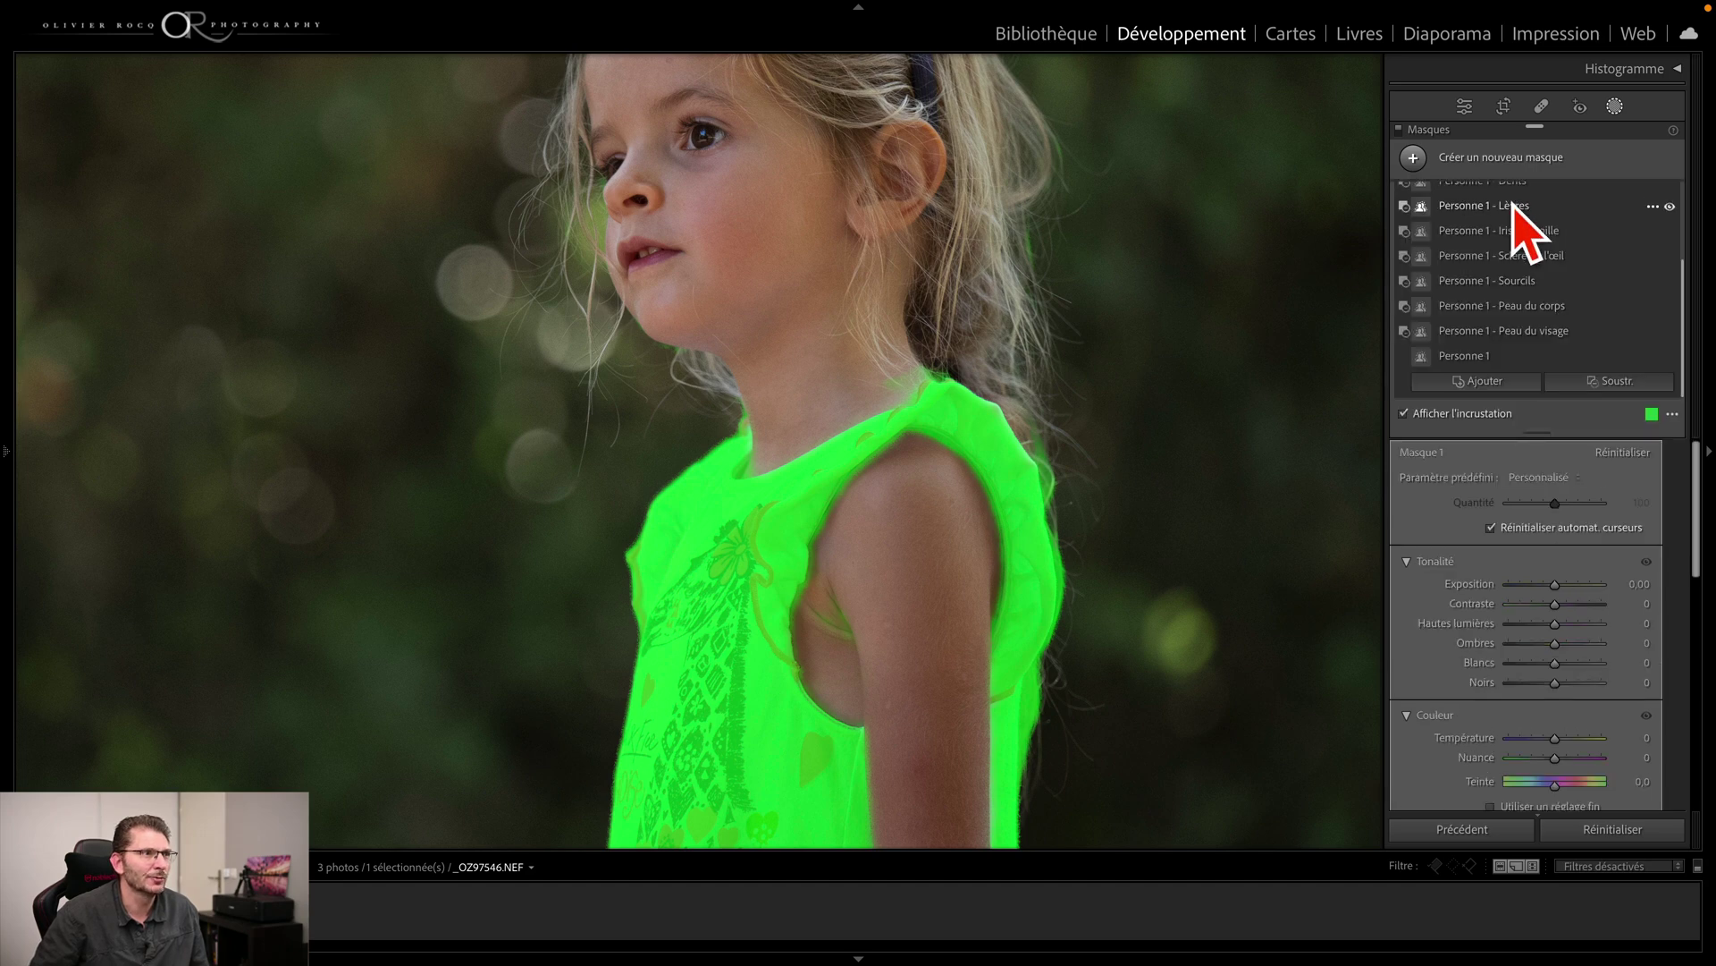
left_click(1615, 379)
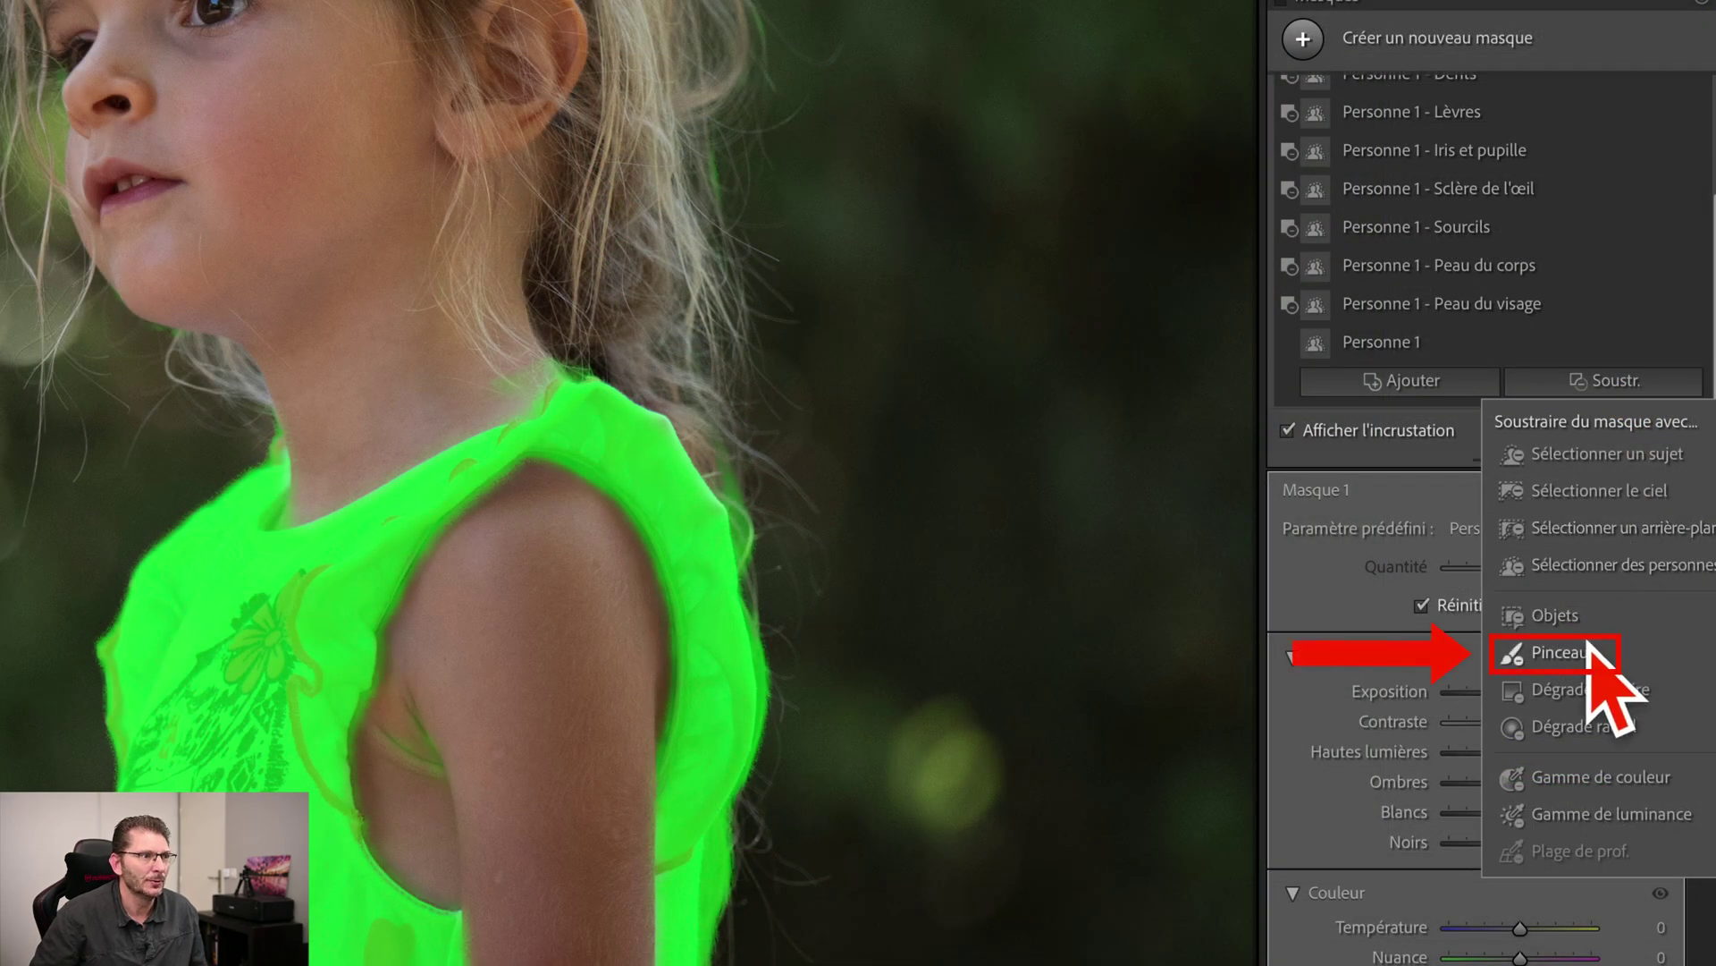
left_click(1560, 652)
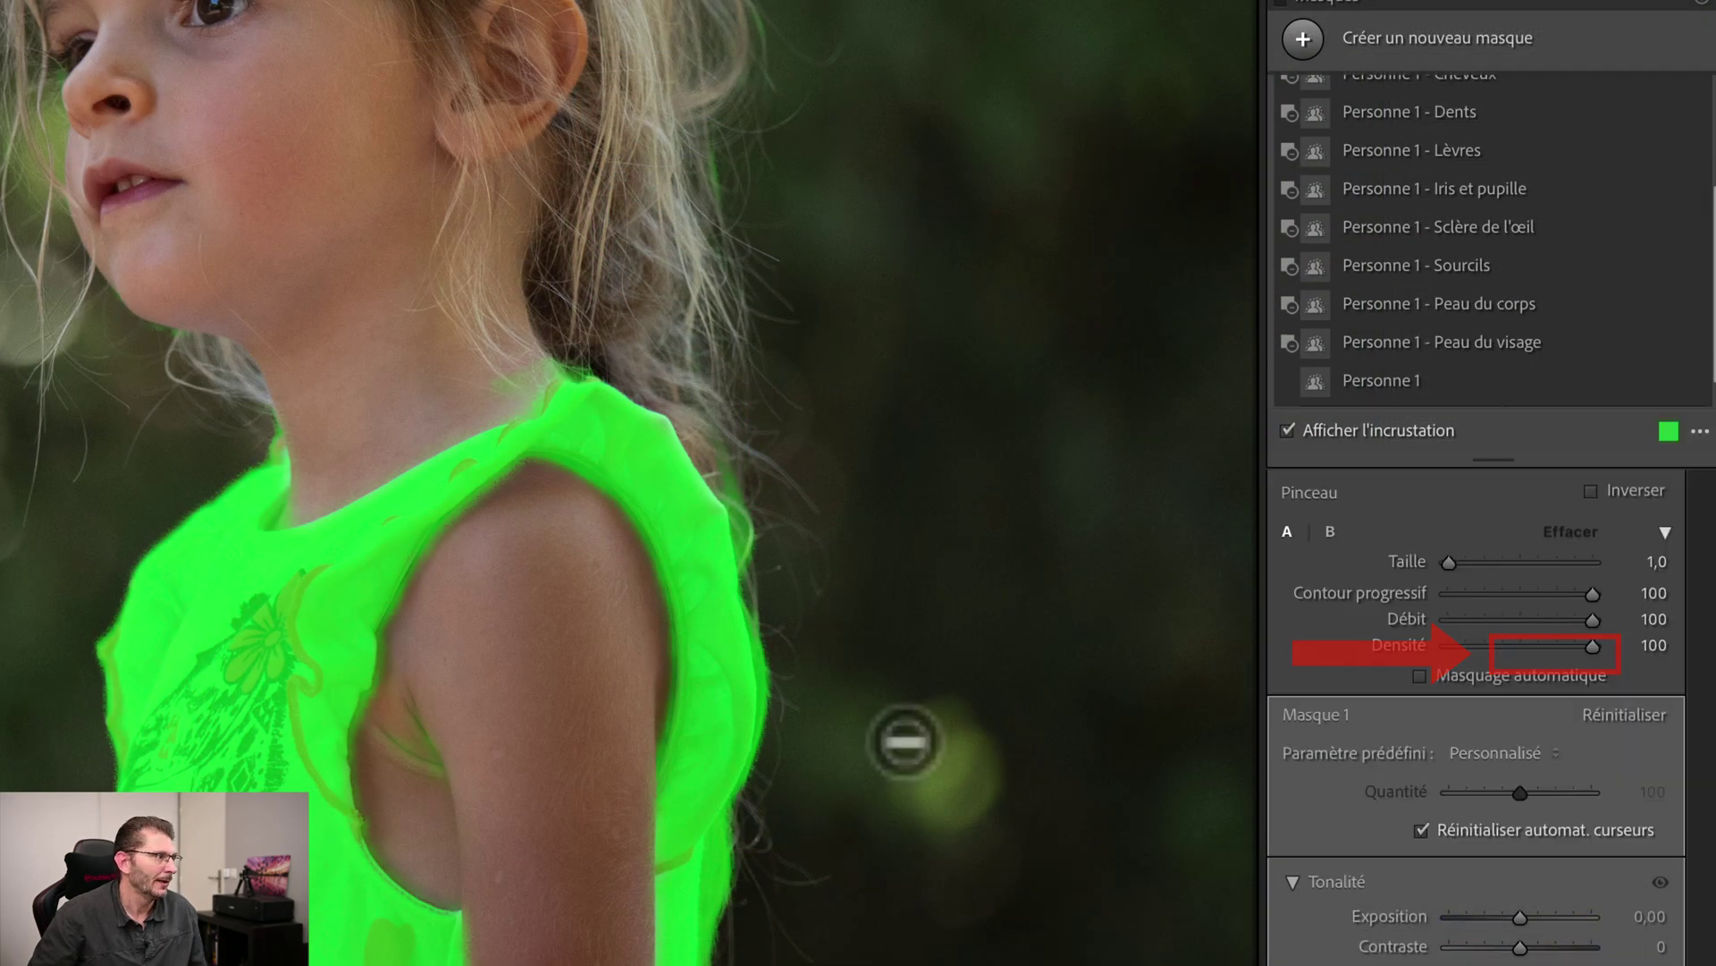
mouse_move(444, 778)
left_mouse_down()
mouse_move(438, 698)
mouse_move(437, 778)
mouse_move(422, 757)
mouse_move(424, 685)
mouse_move(395, 737)
mouse_move(420, 777)
mouse_move(442, 777)
mouse_move(433, 726)
left_mouse_up()
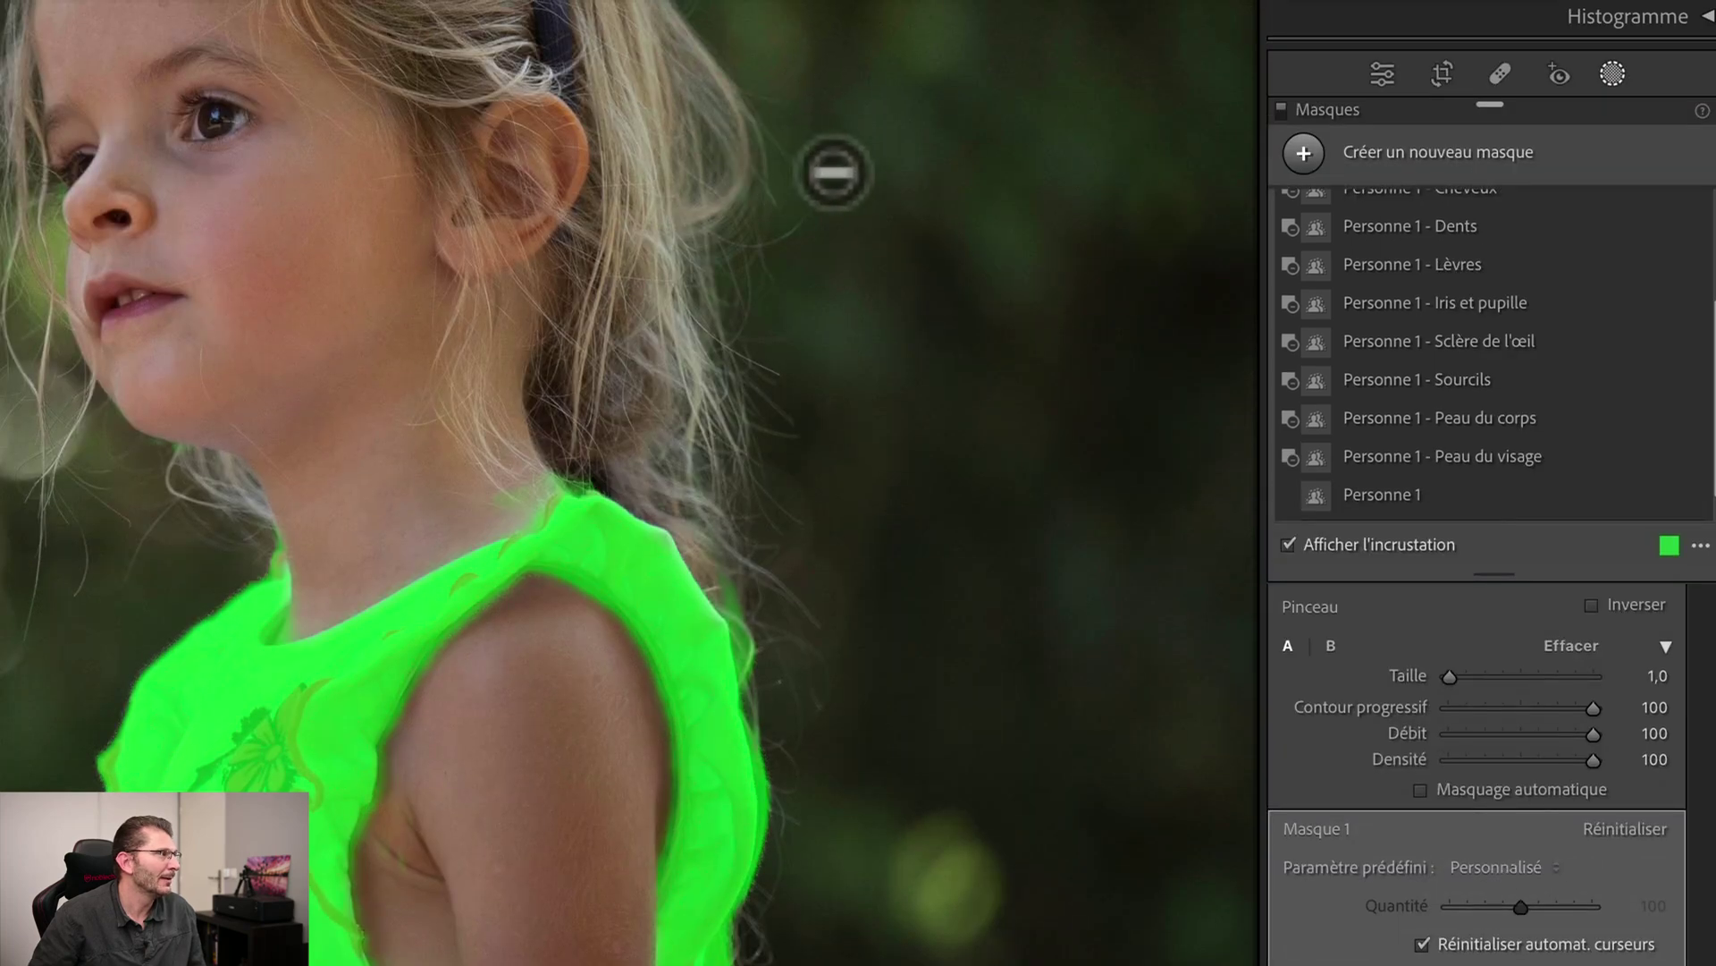
key("z")
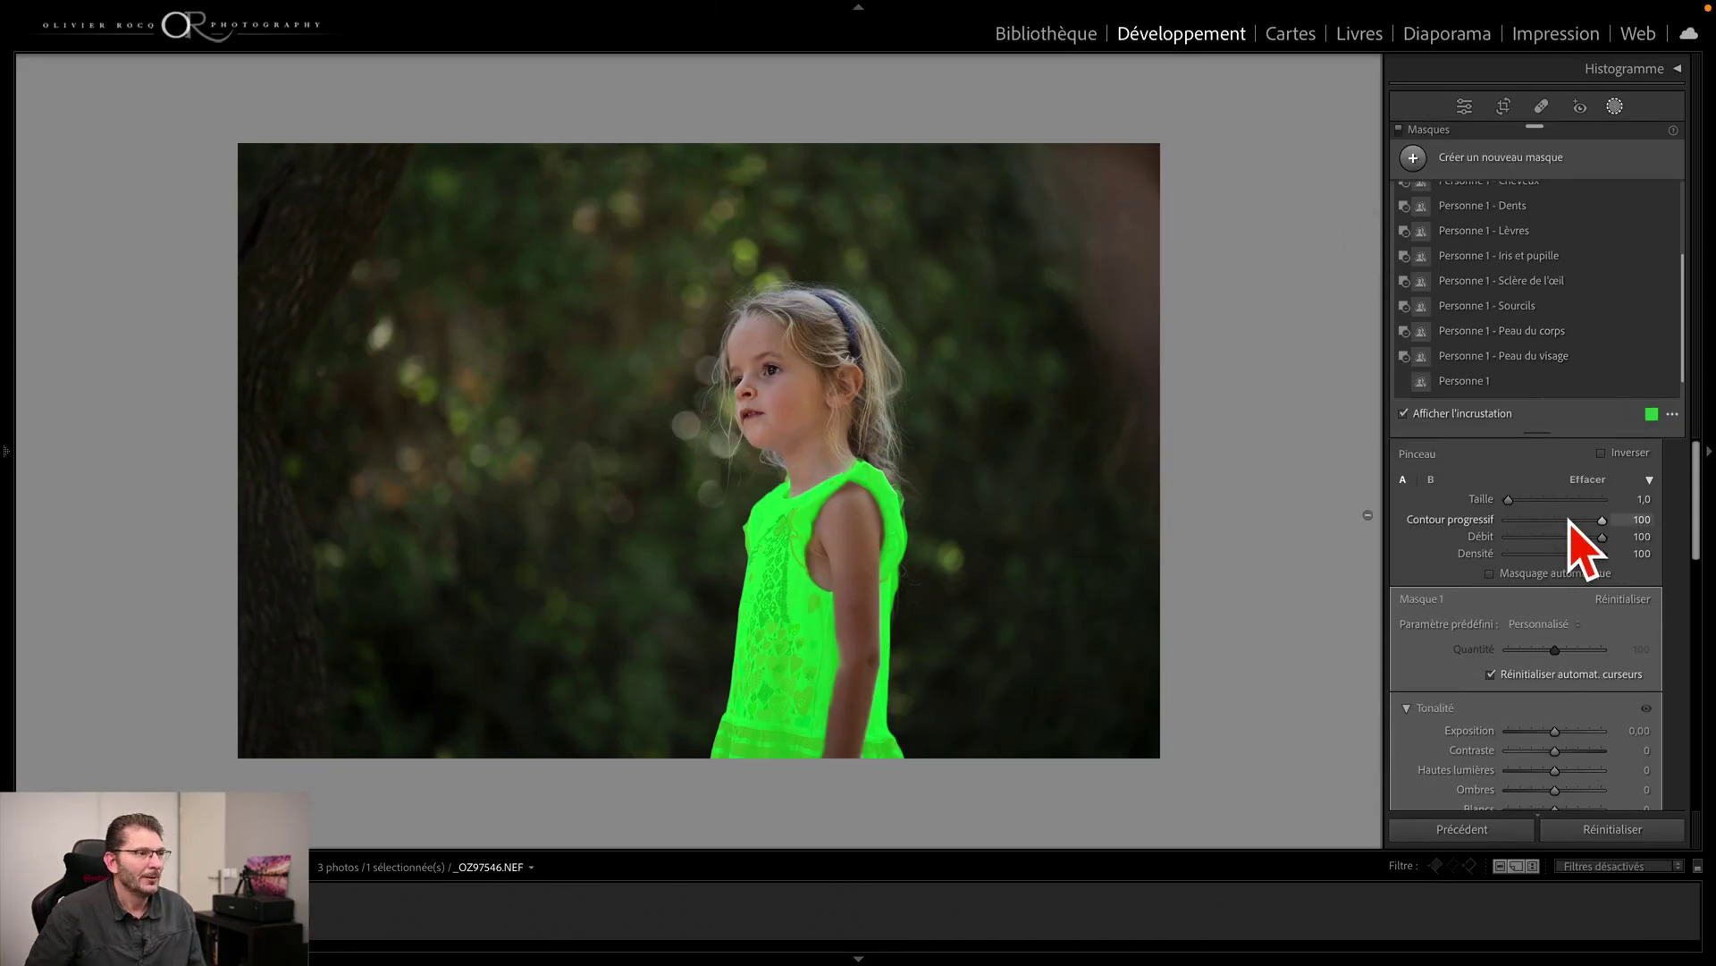
Hide the overlay and recolour the girl's top with Température 95, Nuance 18, Saturation 67 and Hautes lumières −24
key("o")
scroll(1579, 537, "down", 5)
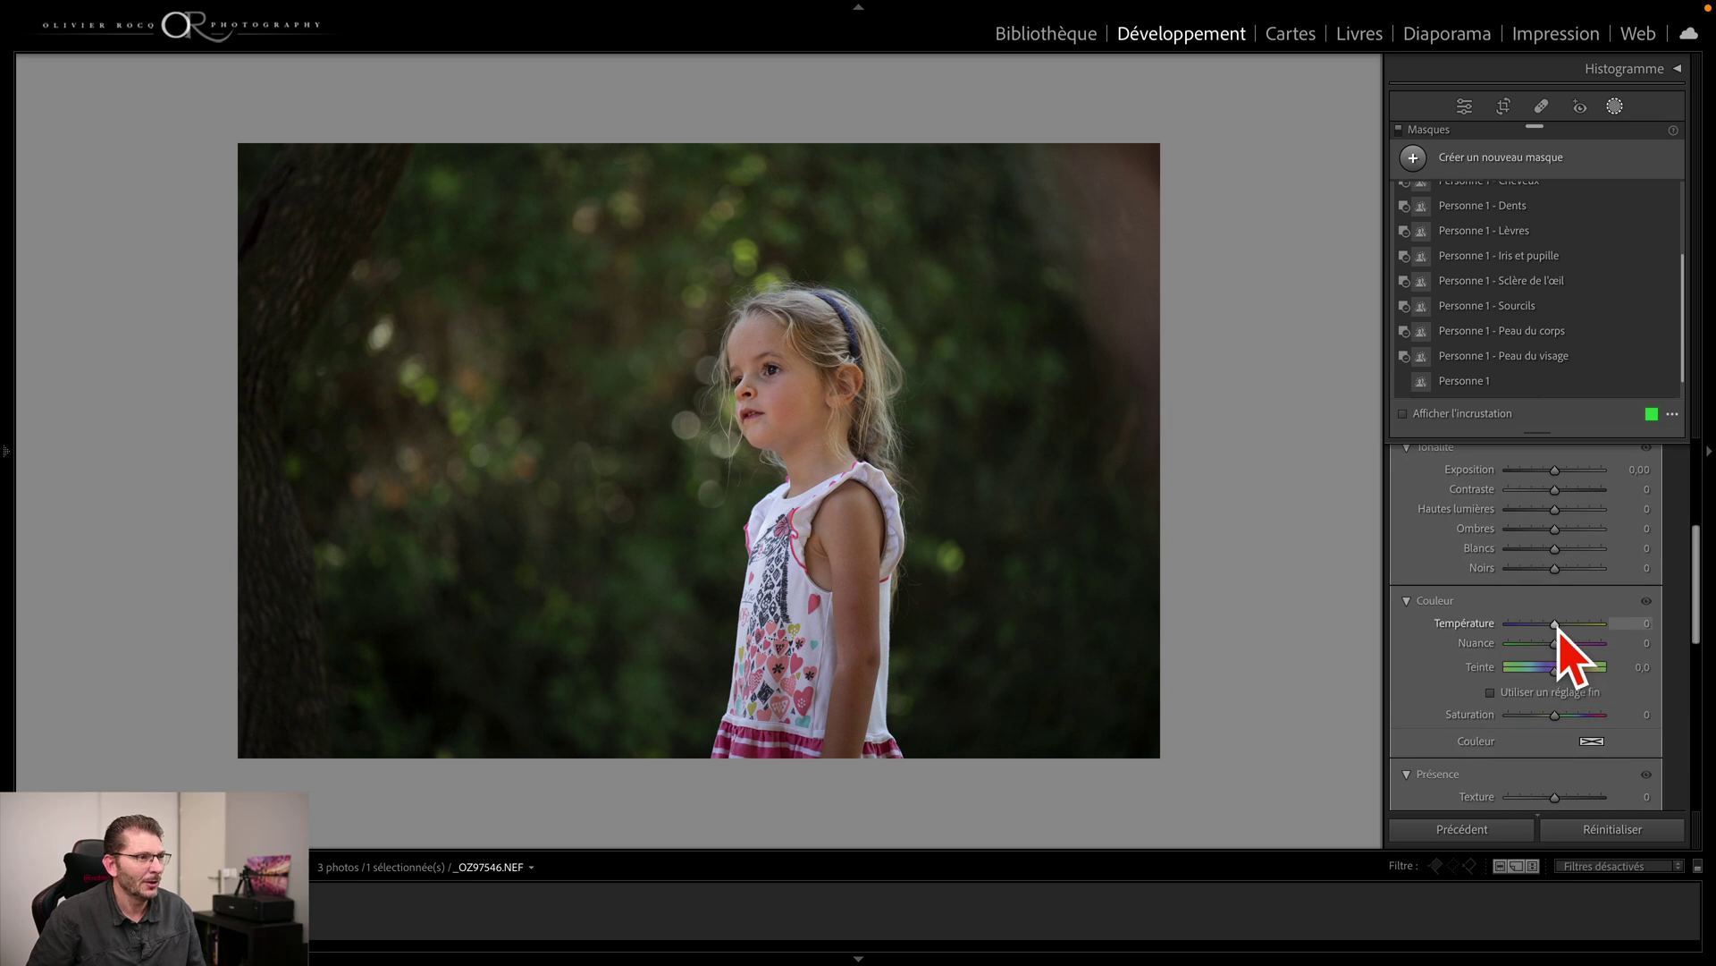
left_click_drag(1555, 625, 1556, 523)
scroll(1563, 666, "down", 2)
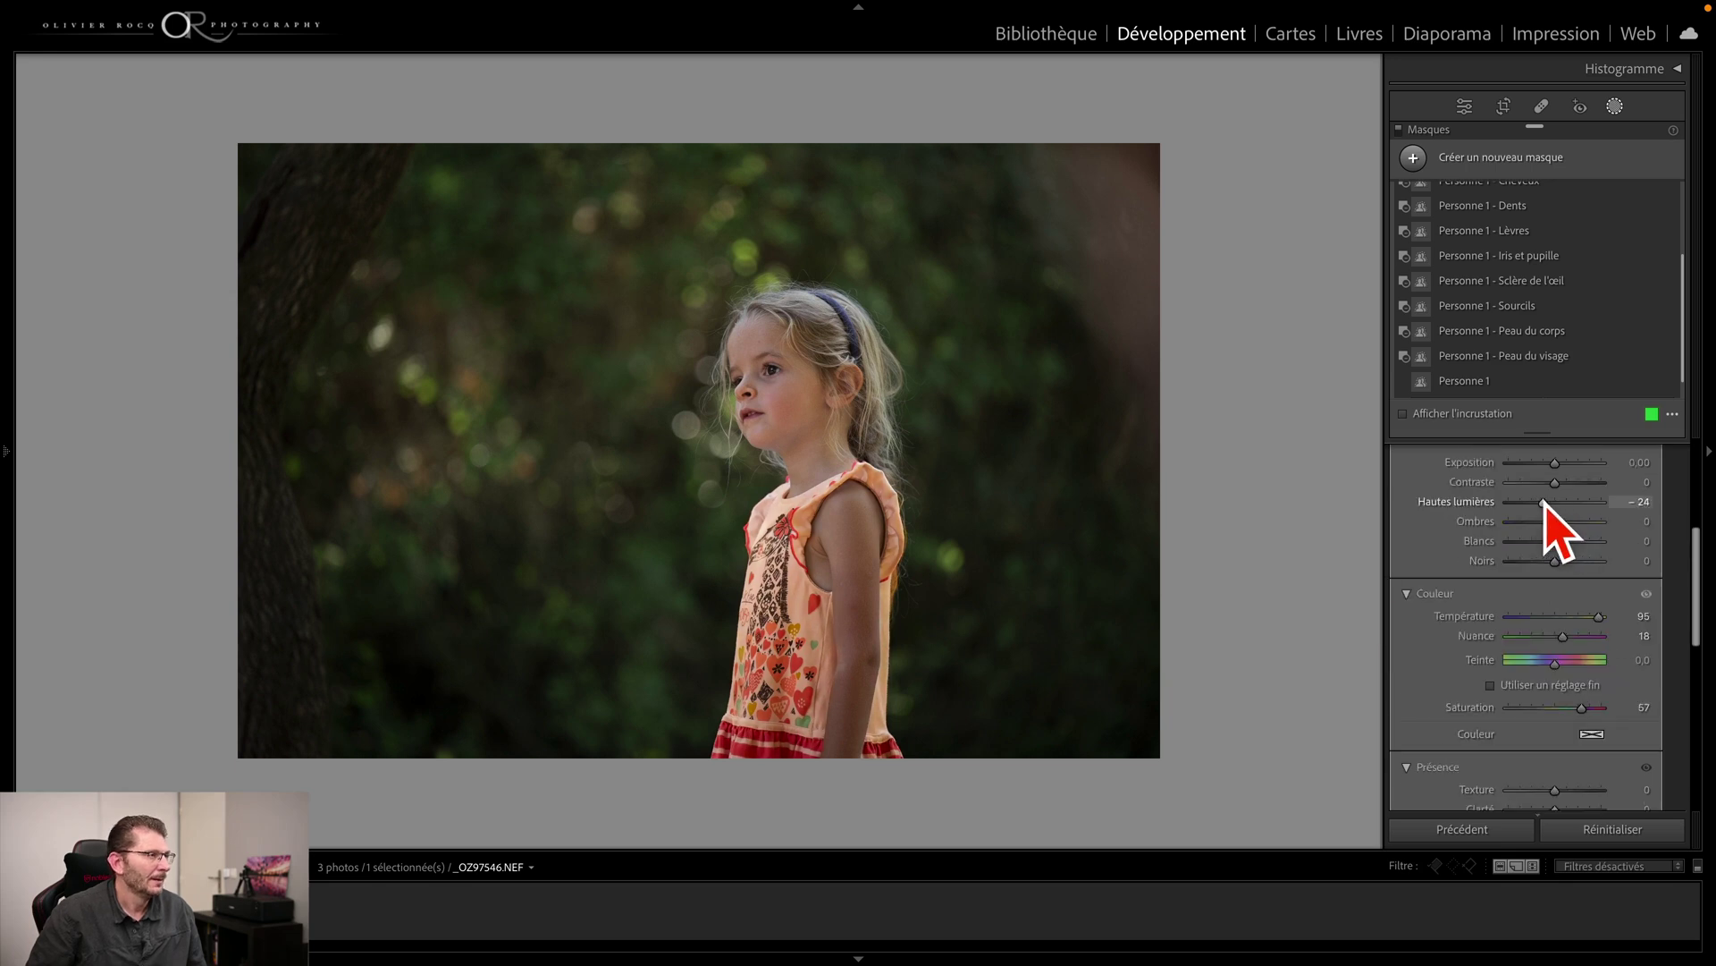
Compare the girl's top with and without the mask adjustments by toggling Masque 1's visibility
left_click(1670, 198)
left_click(1670, 198)
left_click(1670, 199)
left_click(1670, 198)
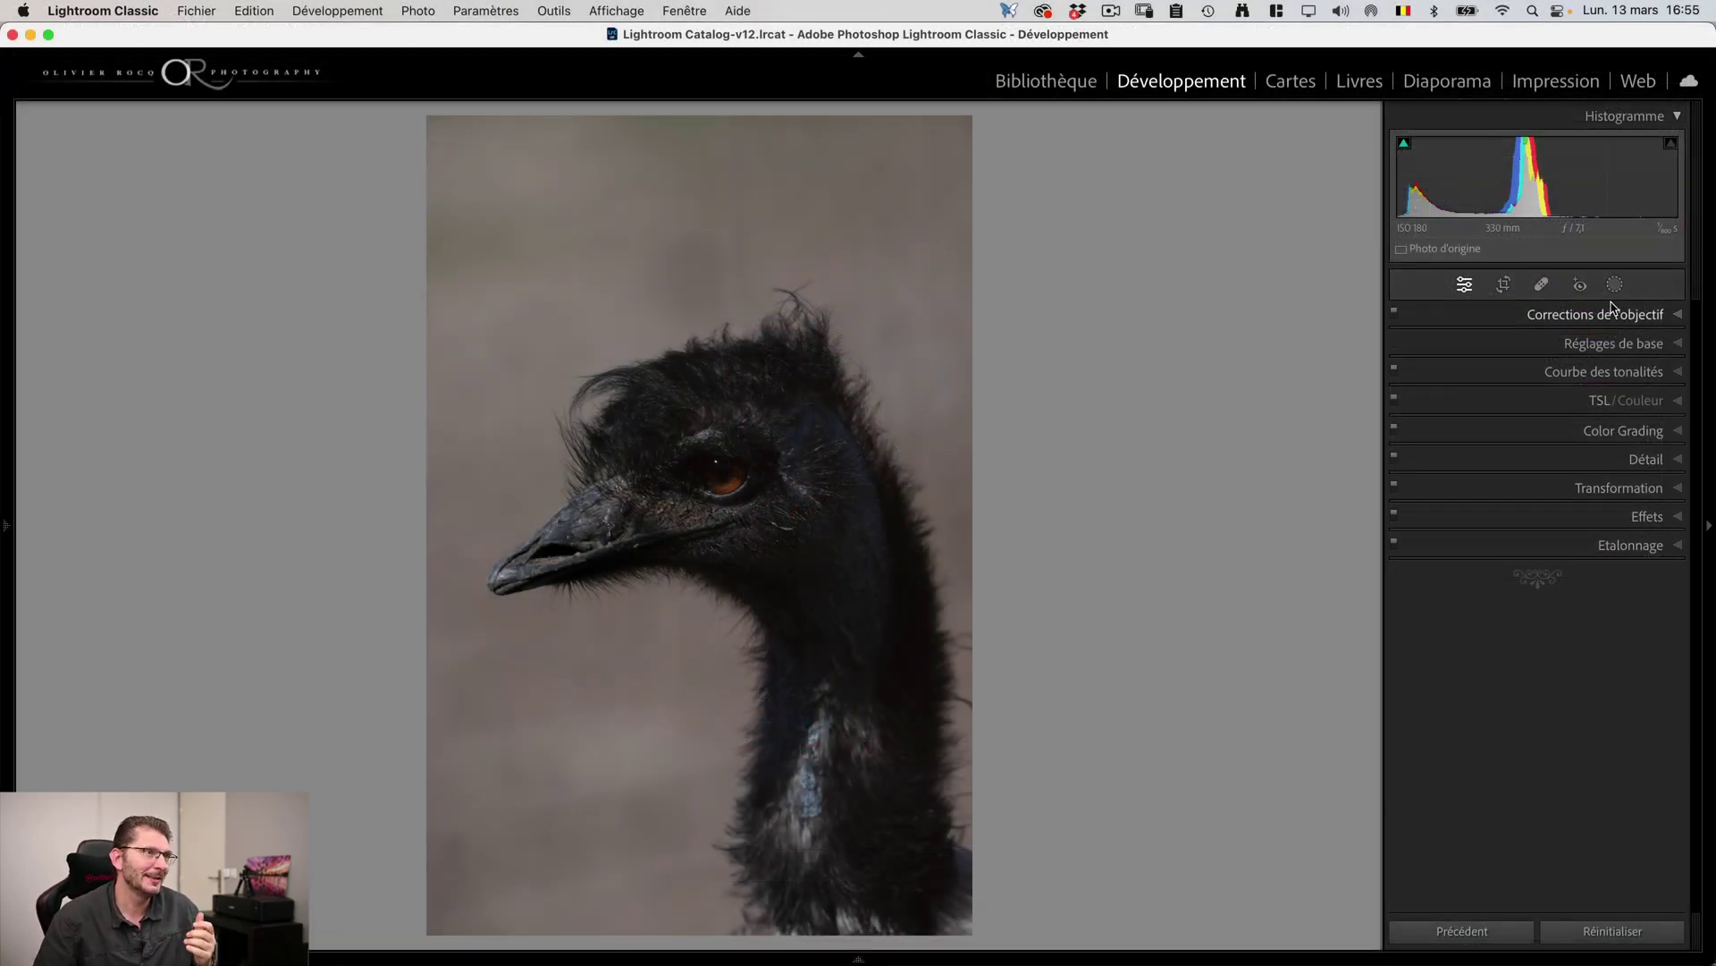
Create a Sujet mask on the emu photo and check its coverage with the overlay
left_click(1614, 284)
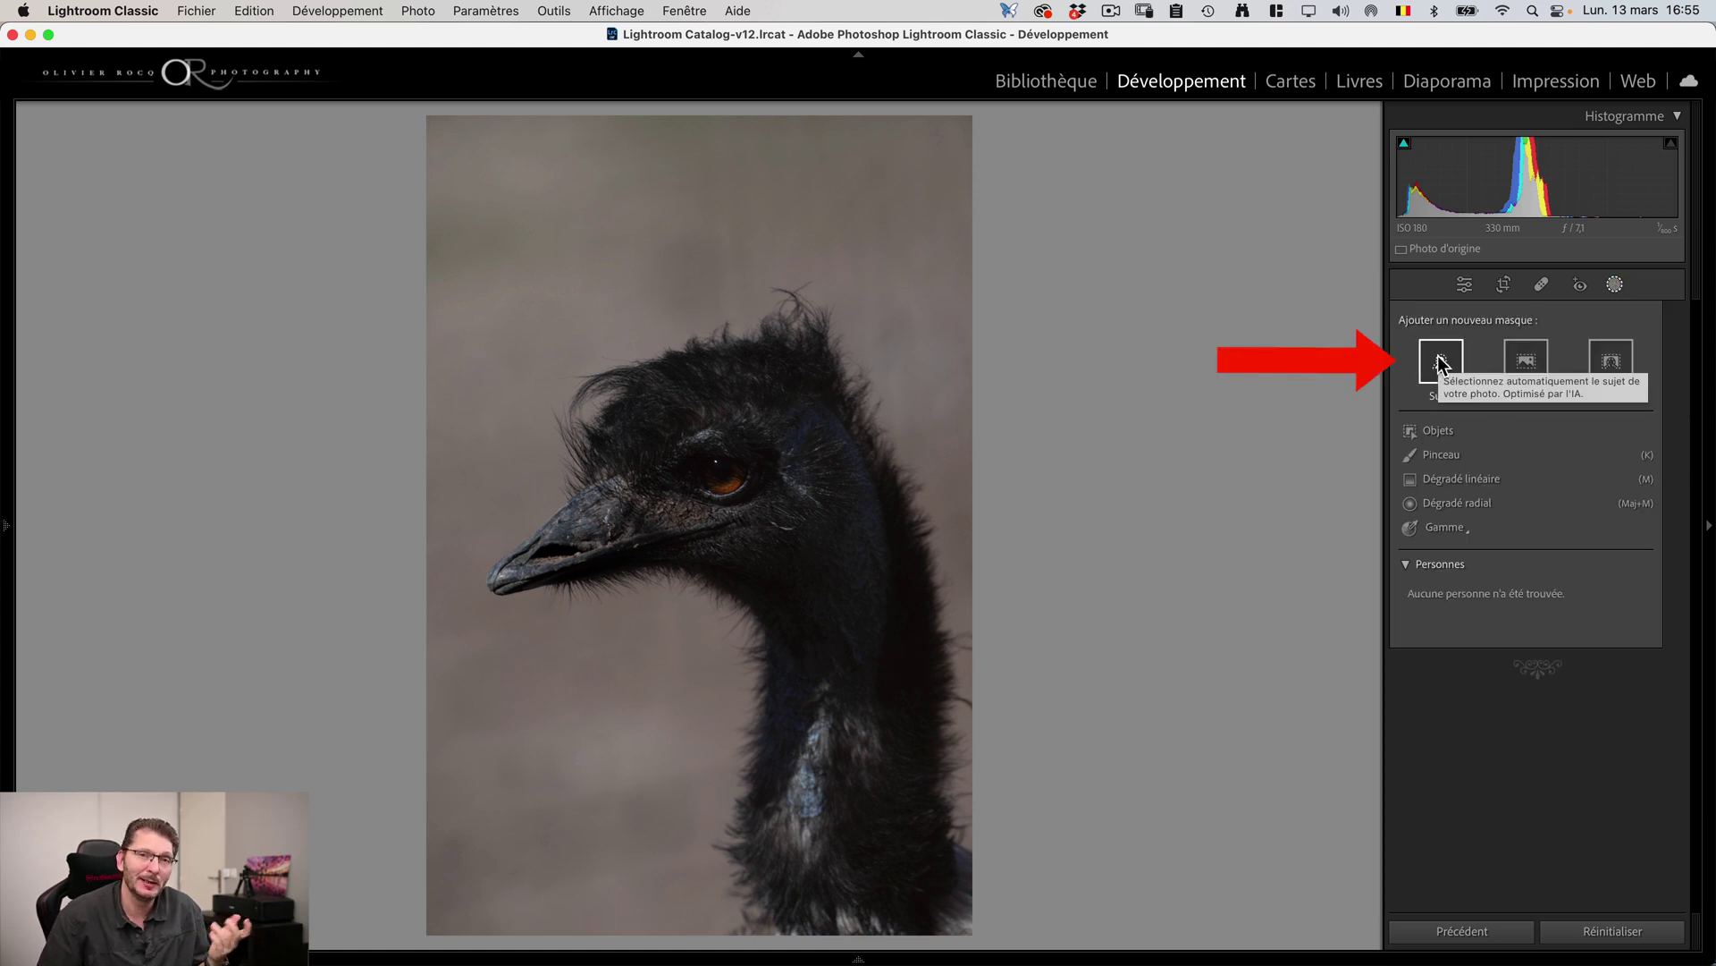
left_click(1440, 363)
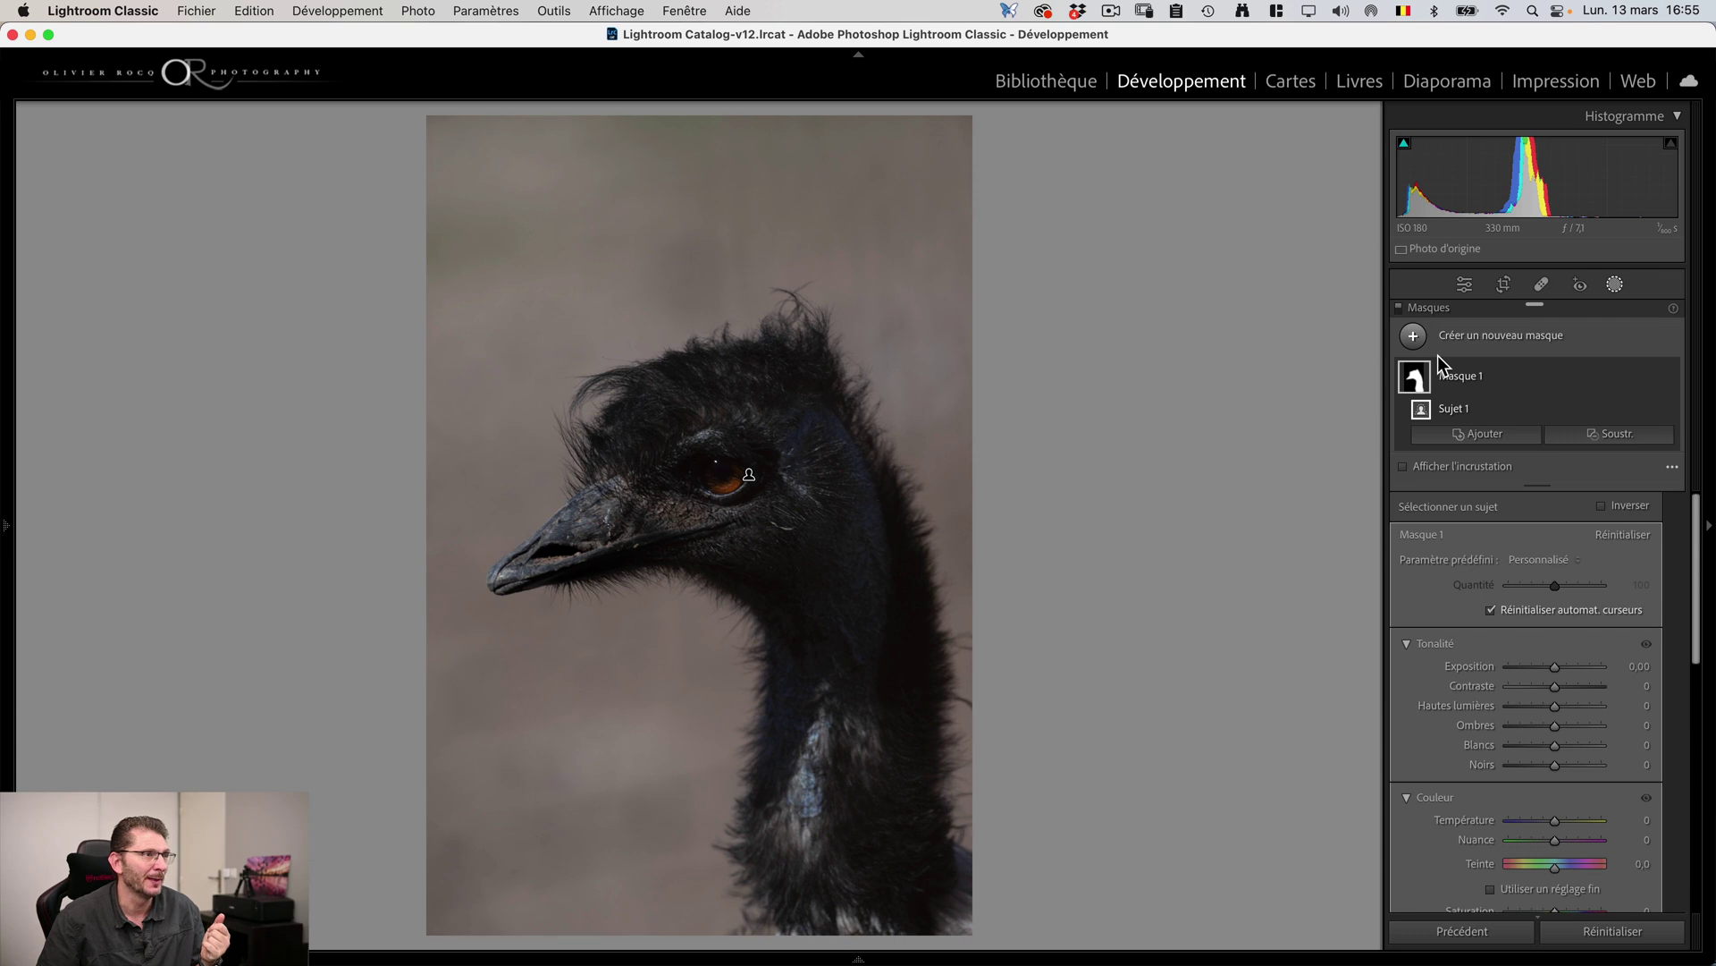
key("o")
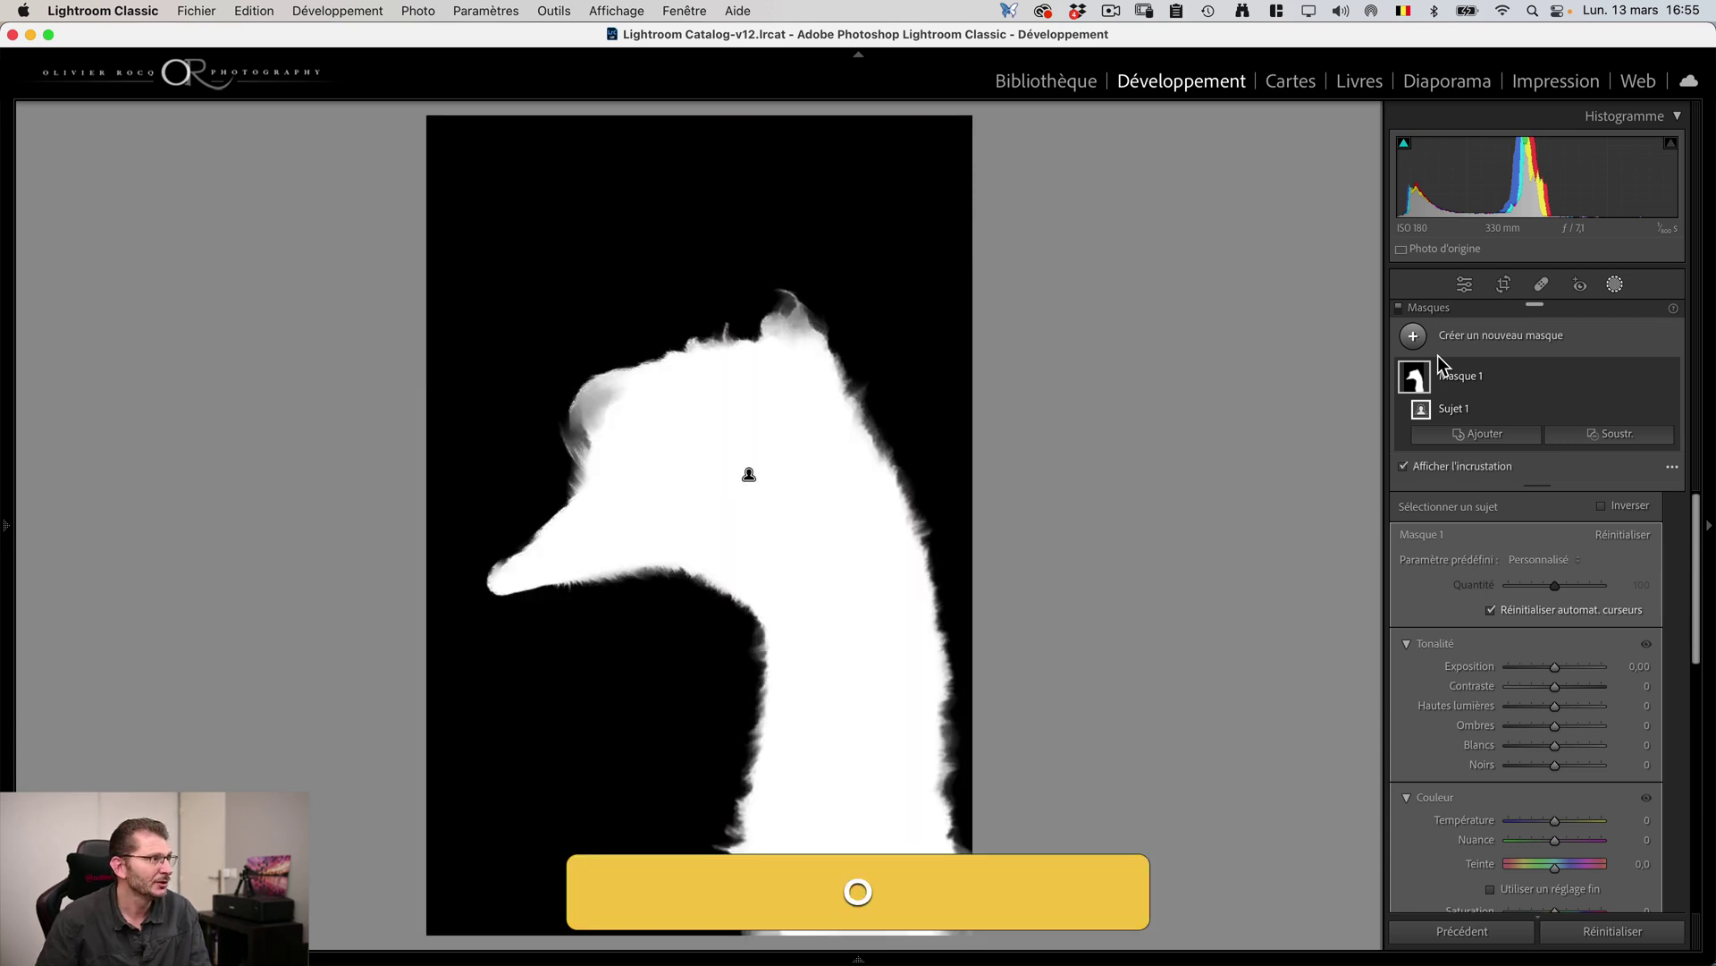
key("o")
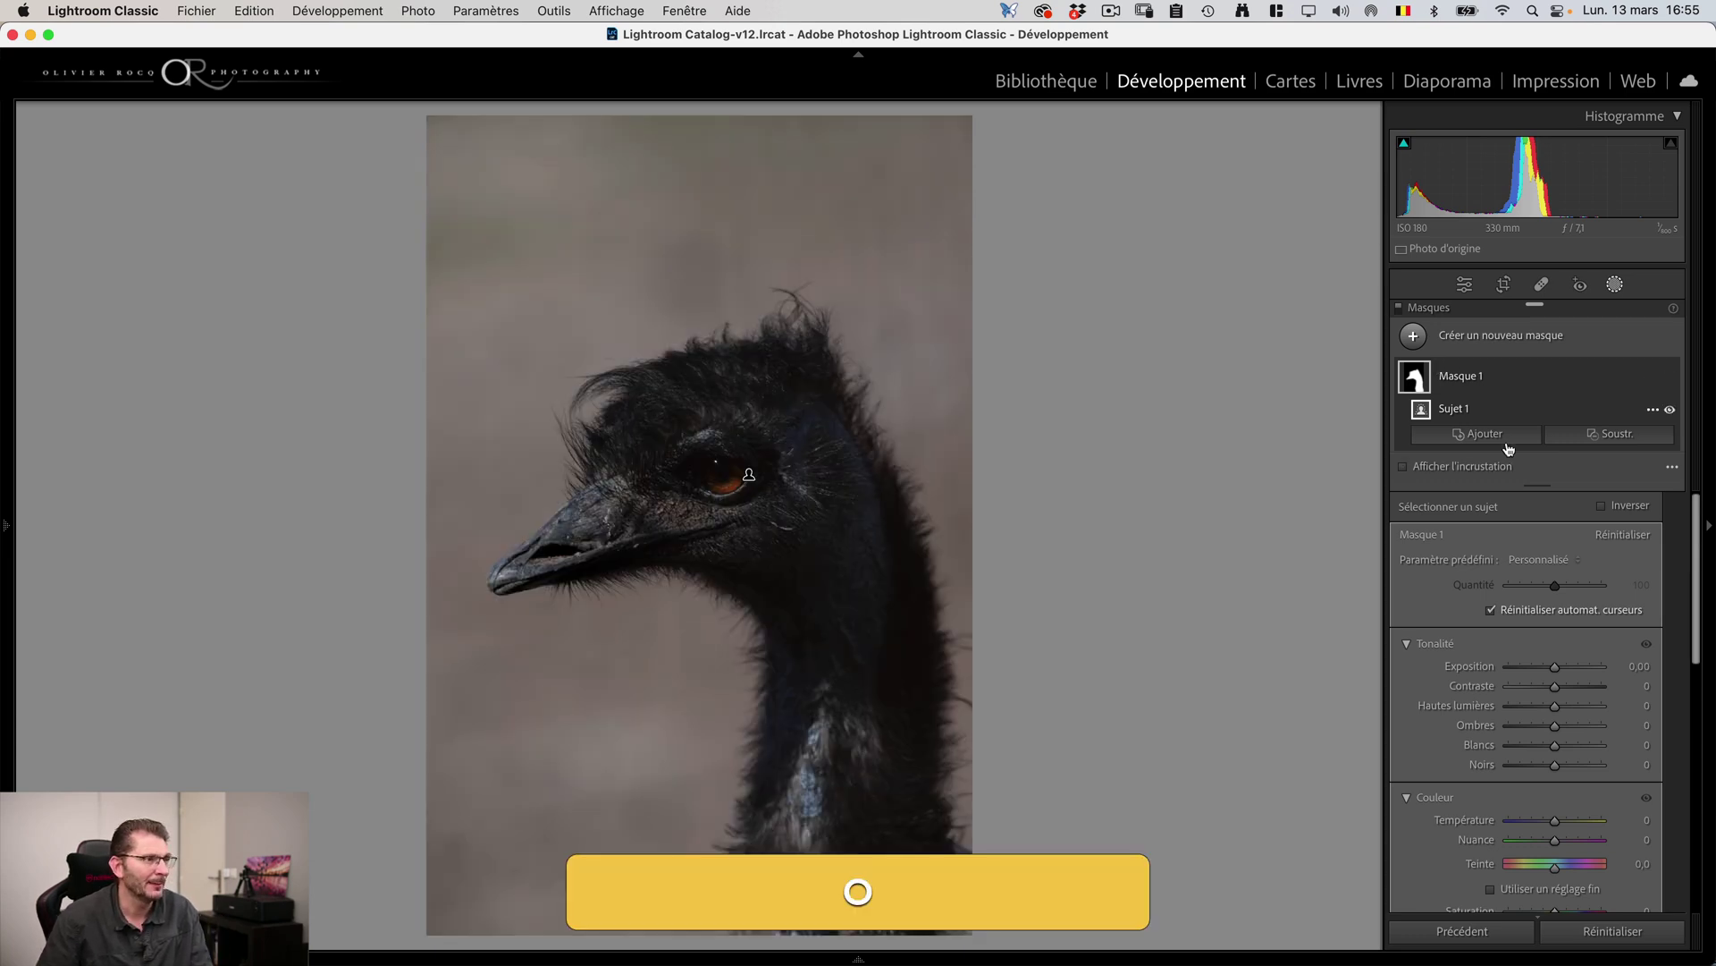
Set the emu mask's Exposition to 0,92, Blancs to 25, Noirs to −4 and Clarté to 19
left_click_drag(1556, 666, 1566, 667)
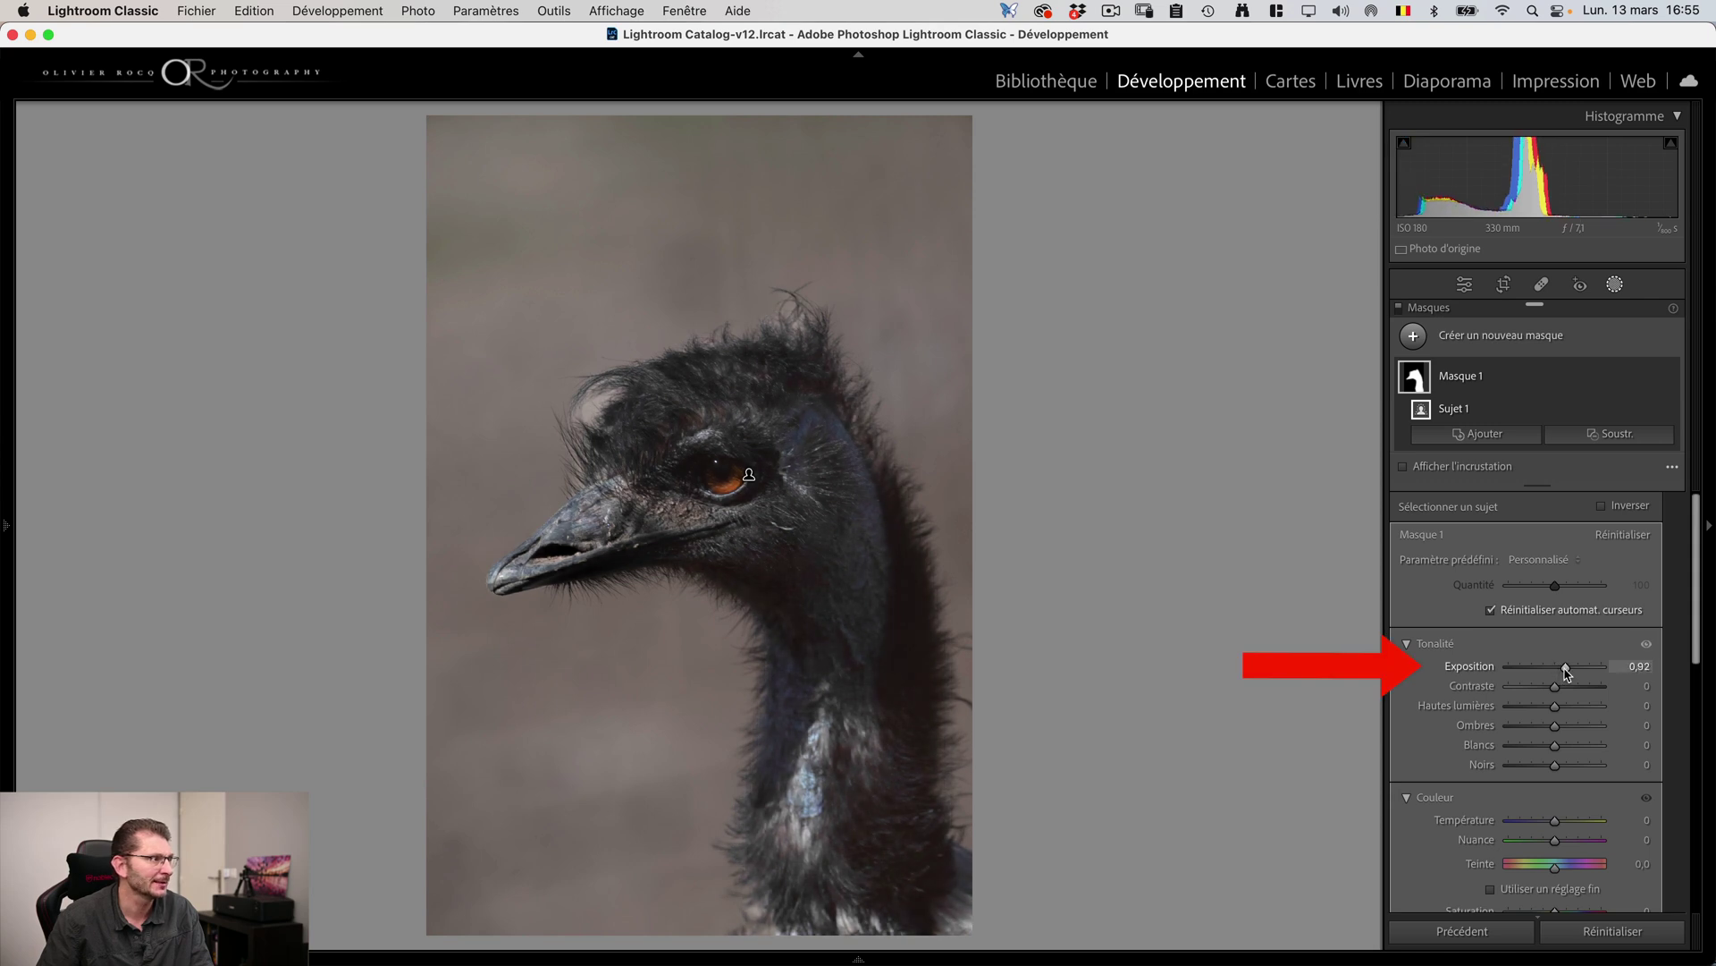
left_click_drag(1557, 743, 1553, 771)
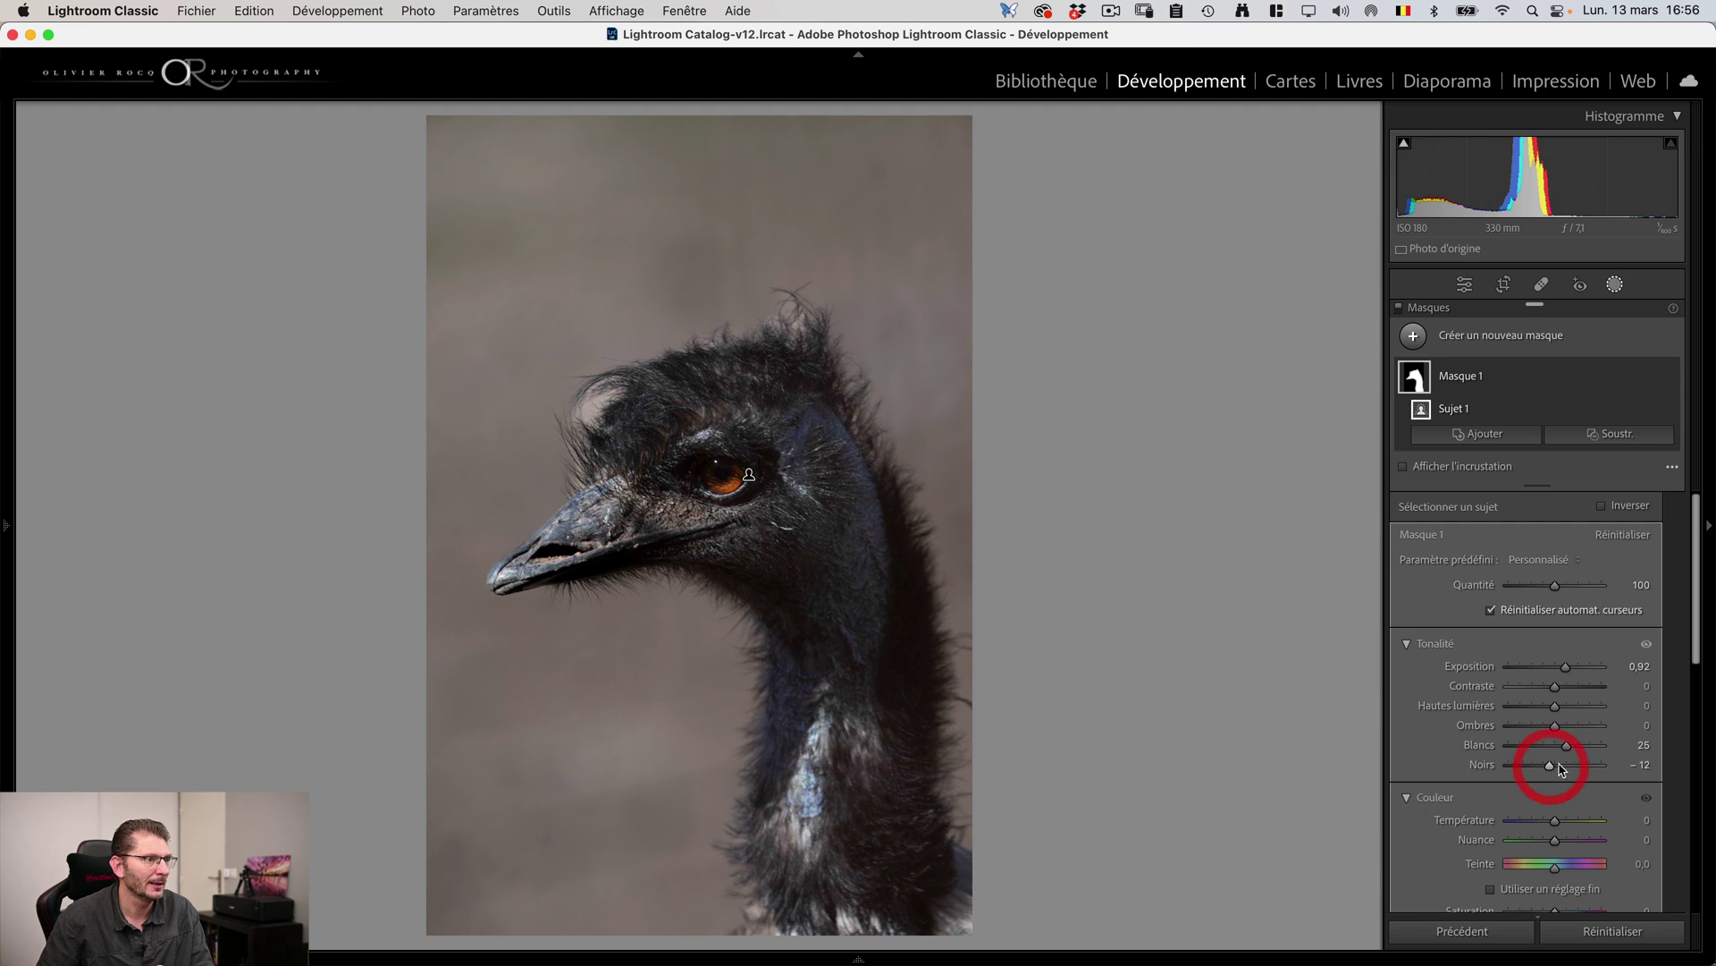
scroll(1592, 810, "down", 3)
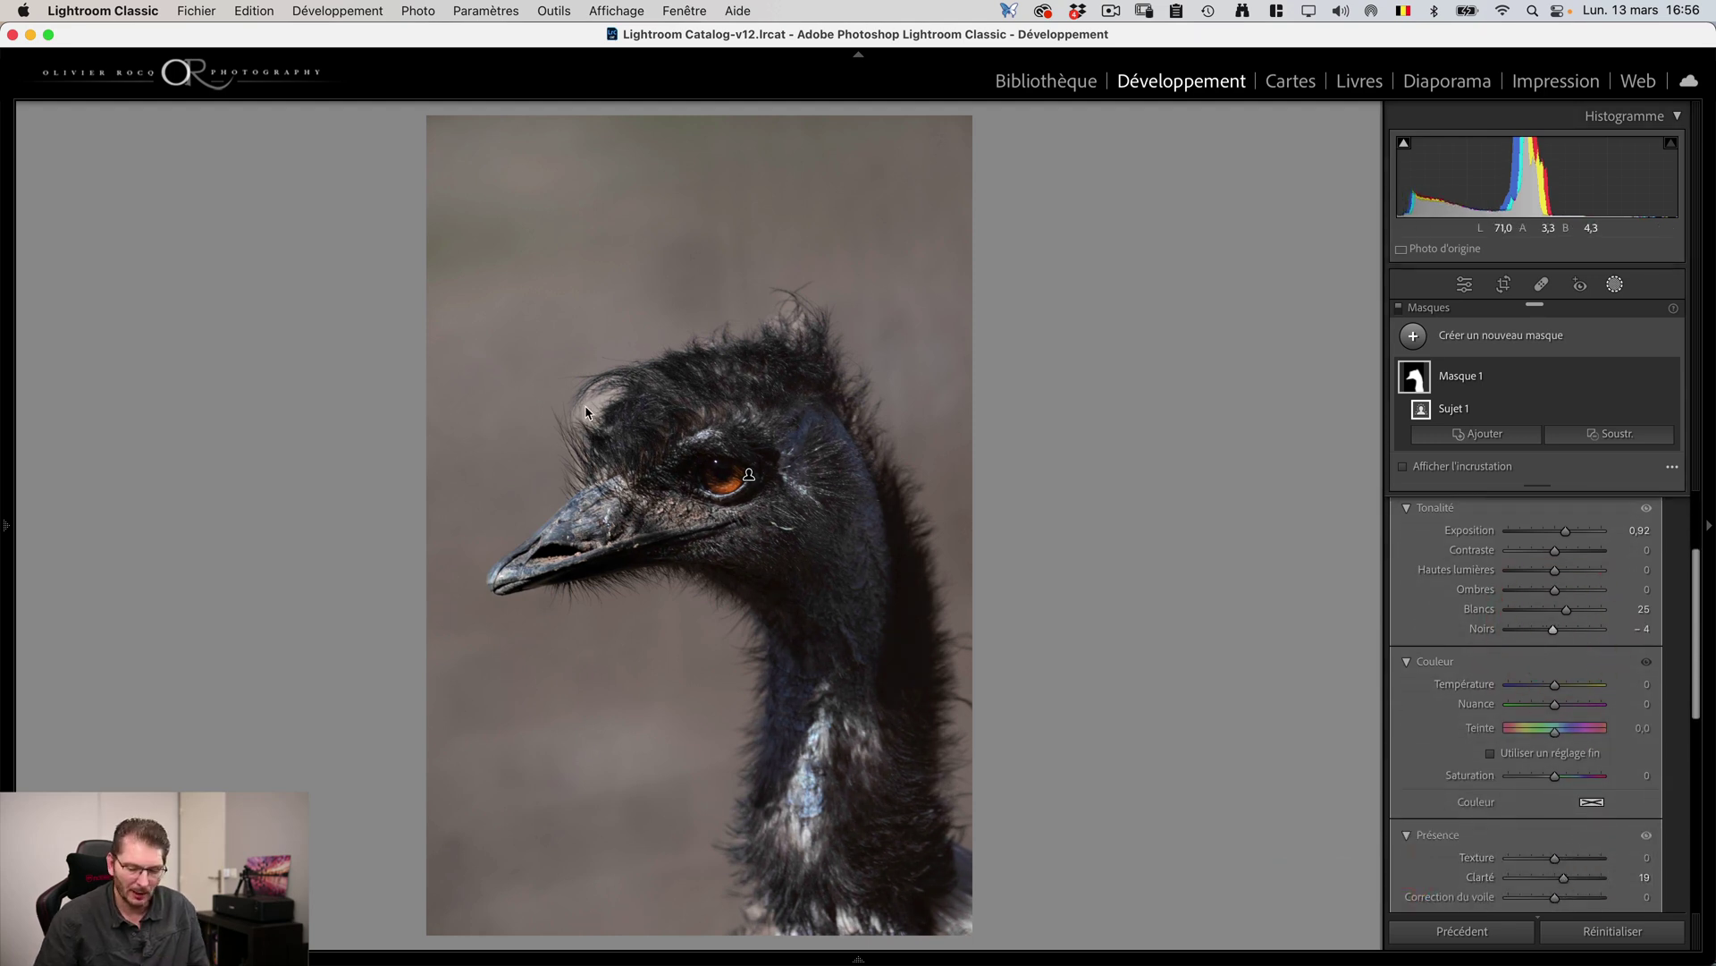
Inspect the emu's crest up close, subtract an Arrière-plan selection from the mask and compare its effect
left_click(586, 413)
key("z")
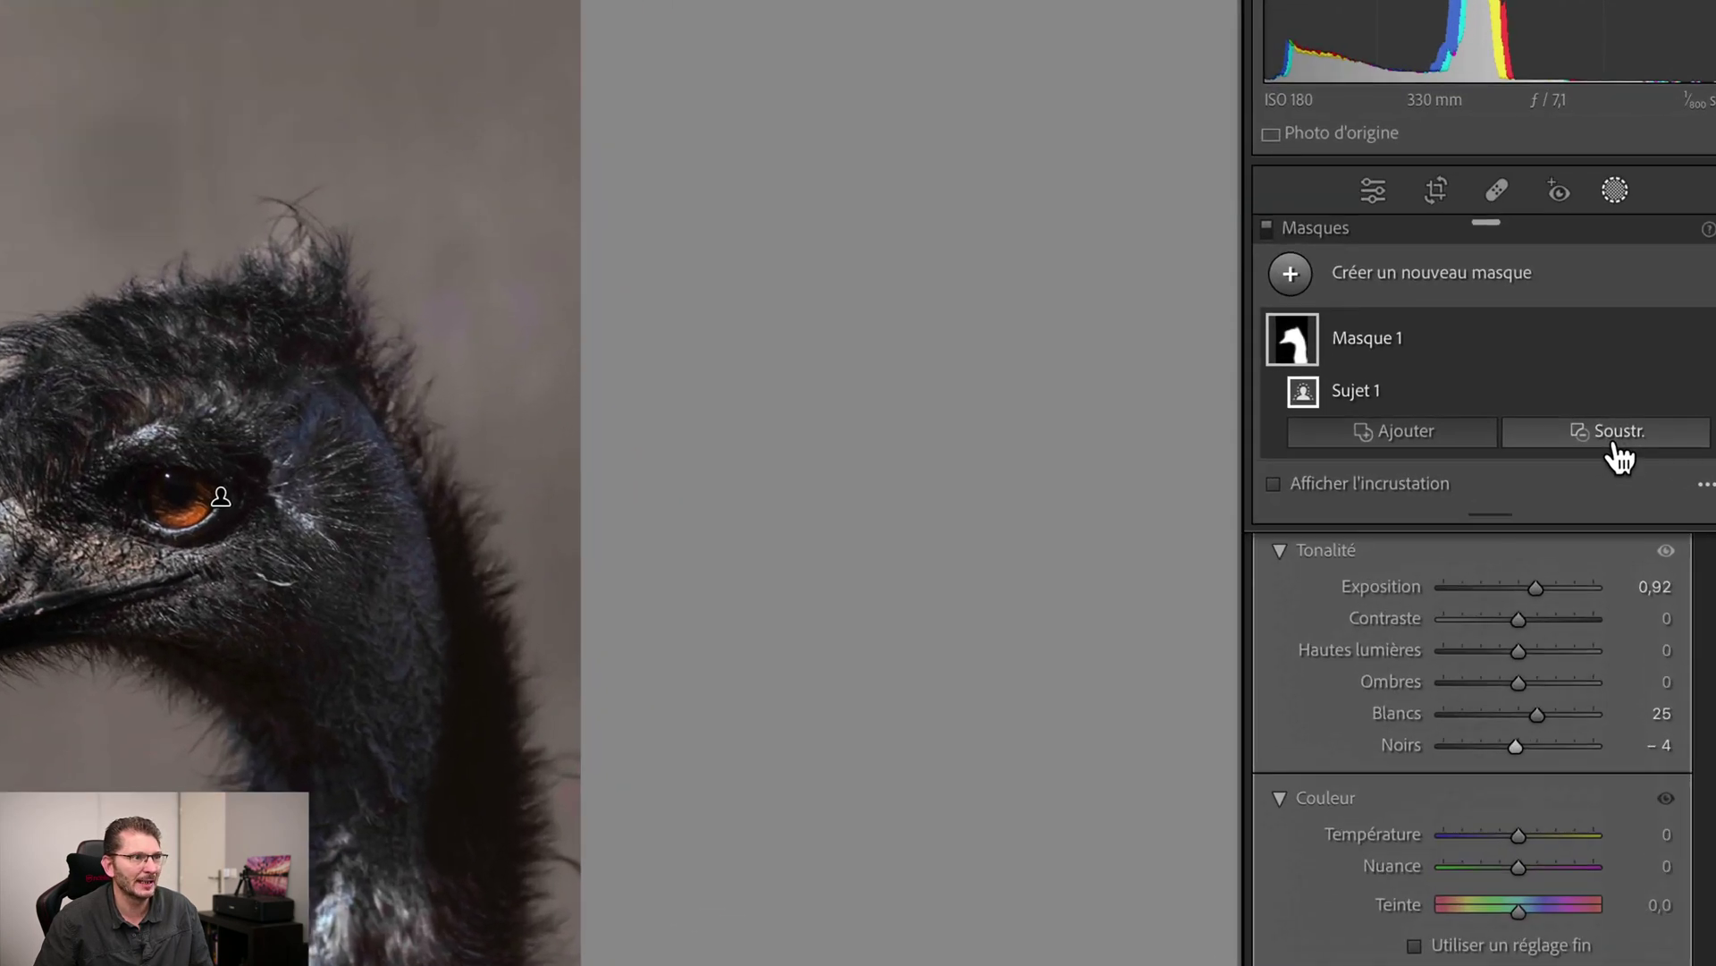
left_click(1615, 442)
left_click(1606, 590)
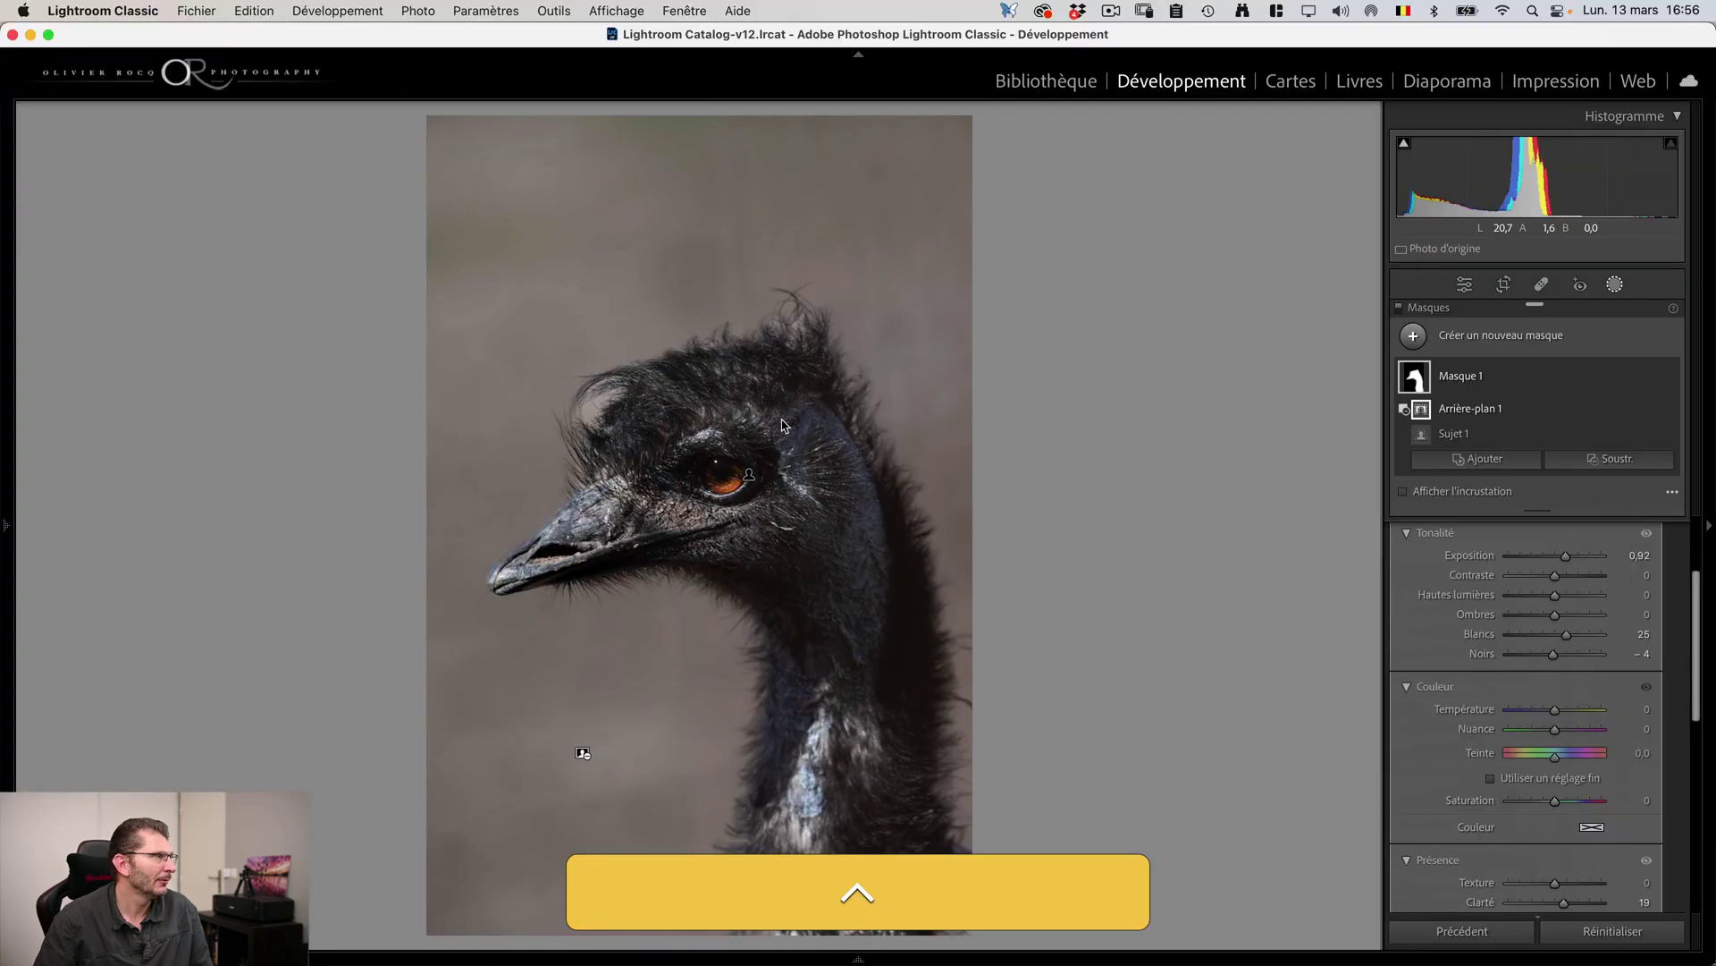
left_click(1670, 411)
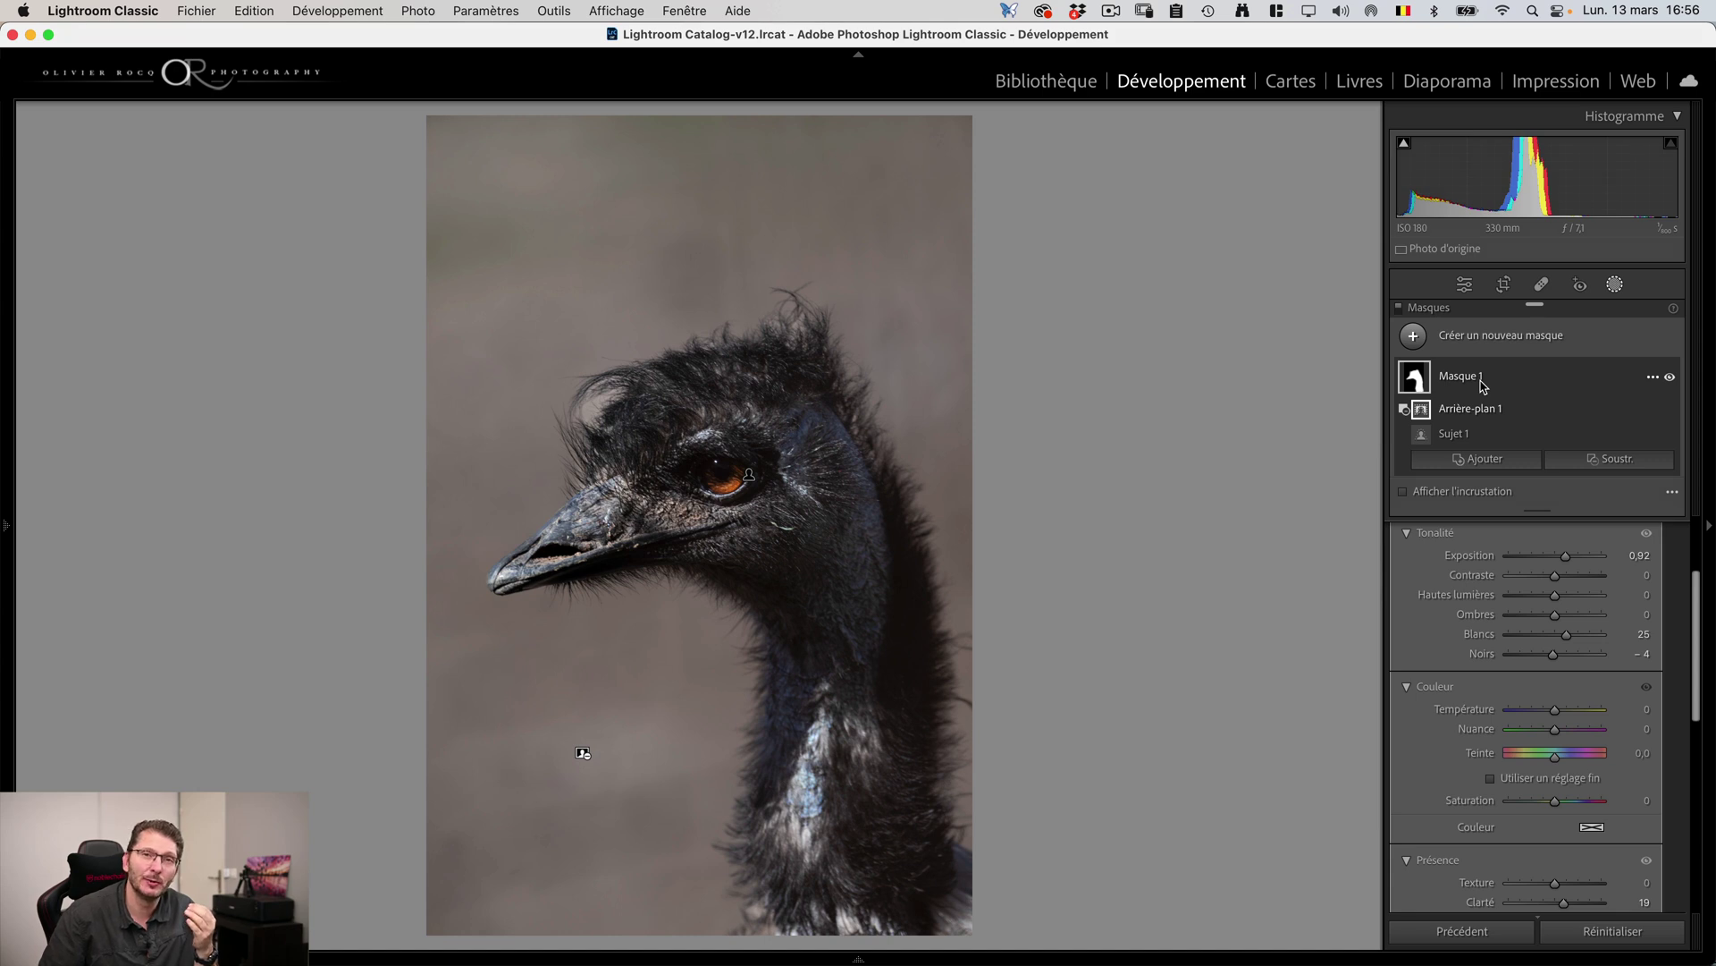
Subtract the mask spill around the emu's crest with a Pinceau of Taille 13,0 and Contour progressif 100, then check the overlay
left_click(1600, 460)
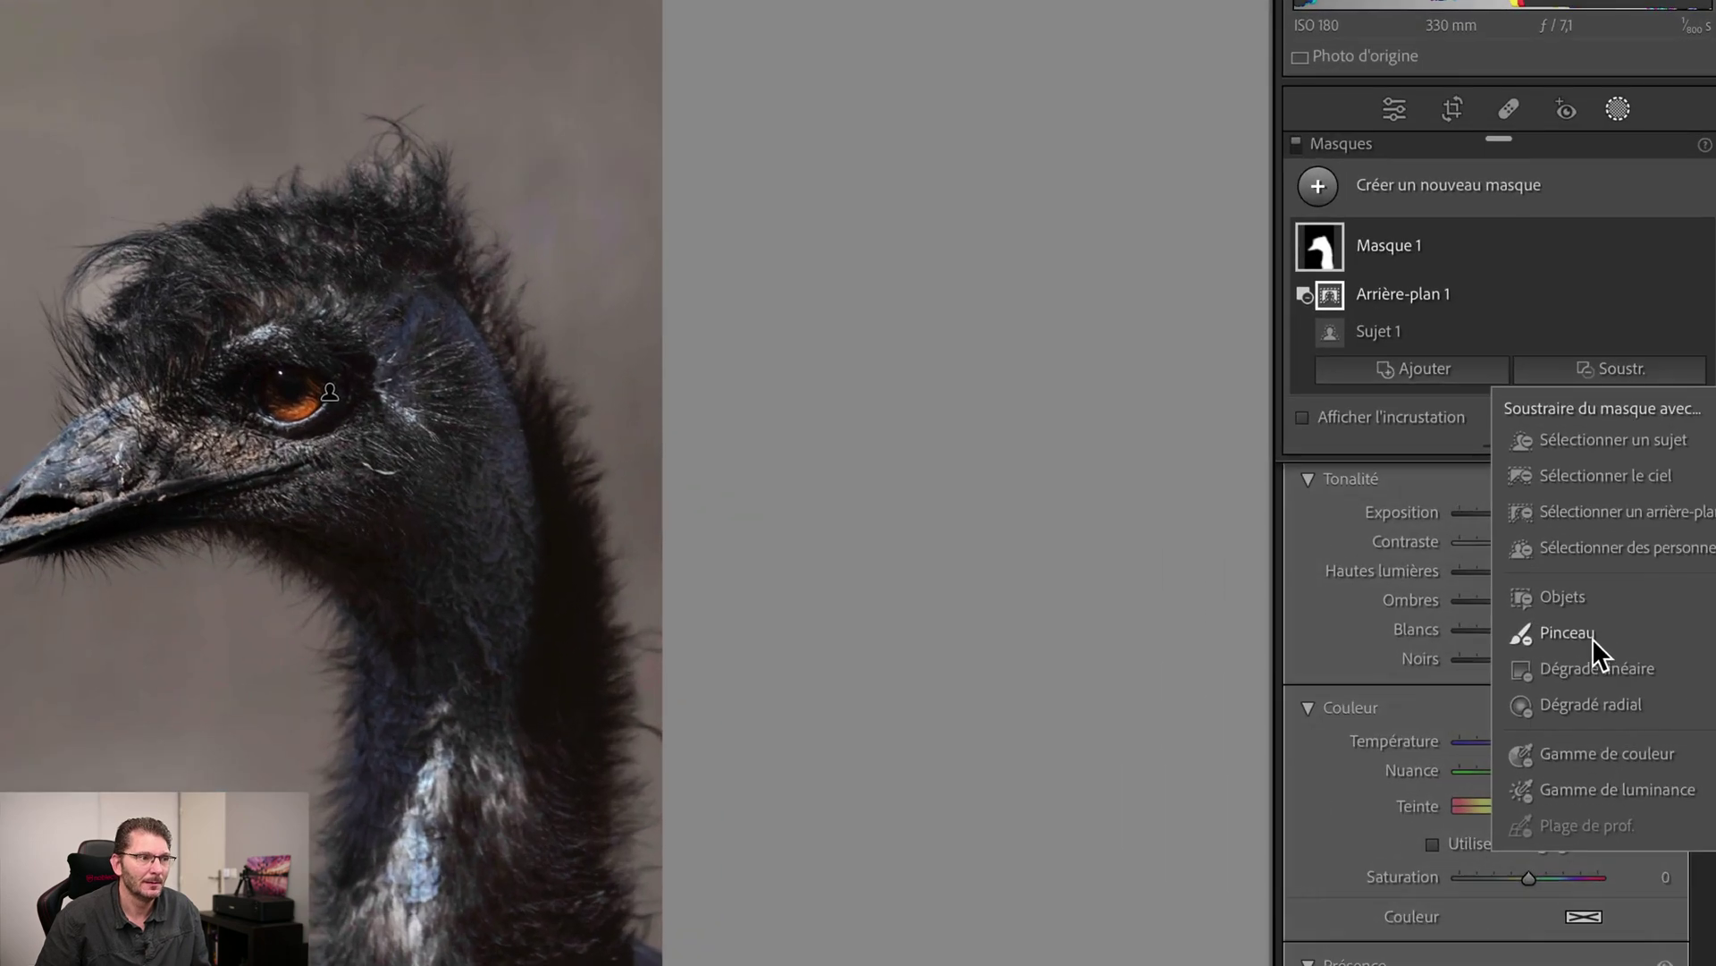
left_click(1610, 641)
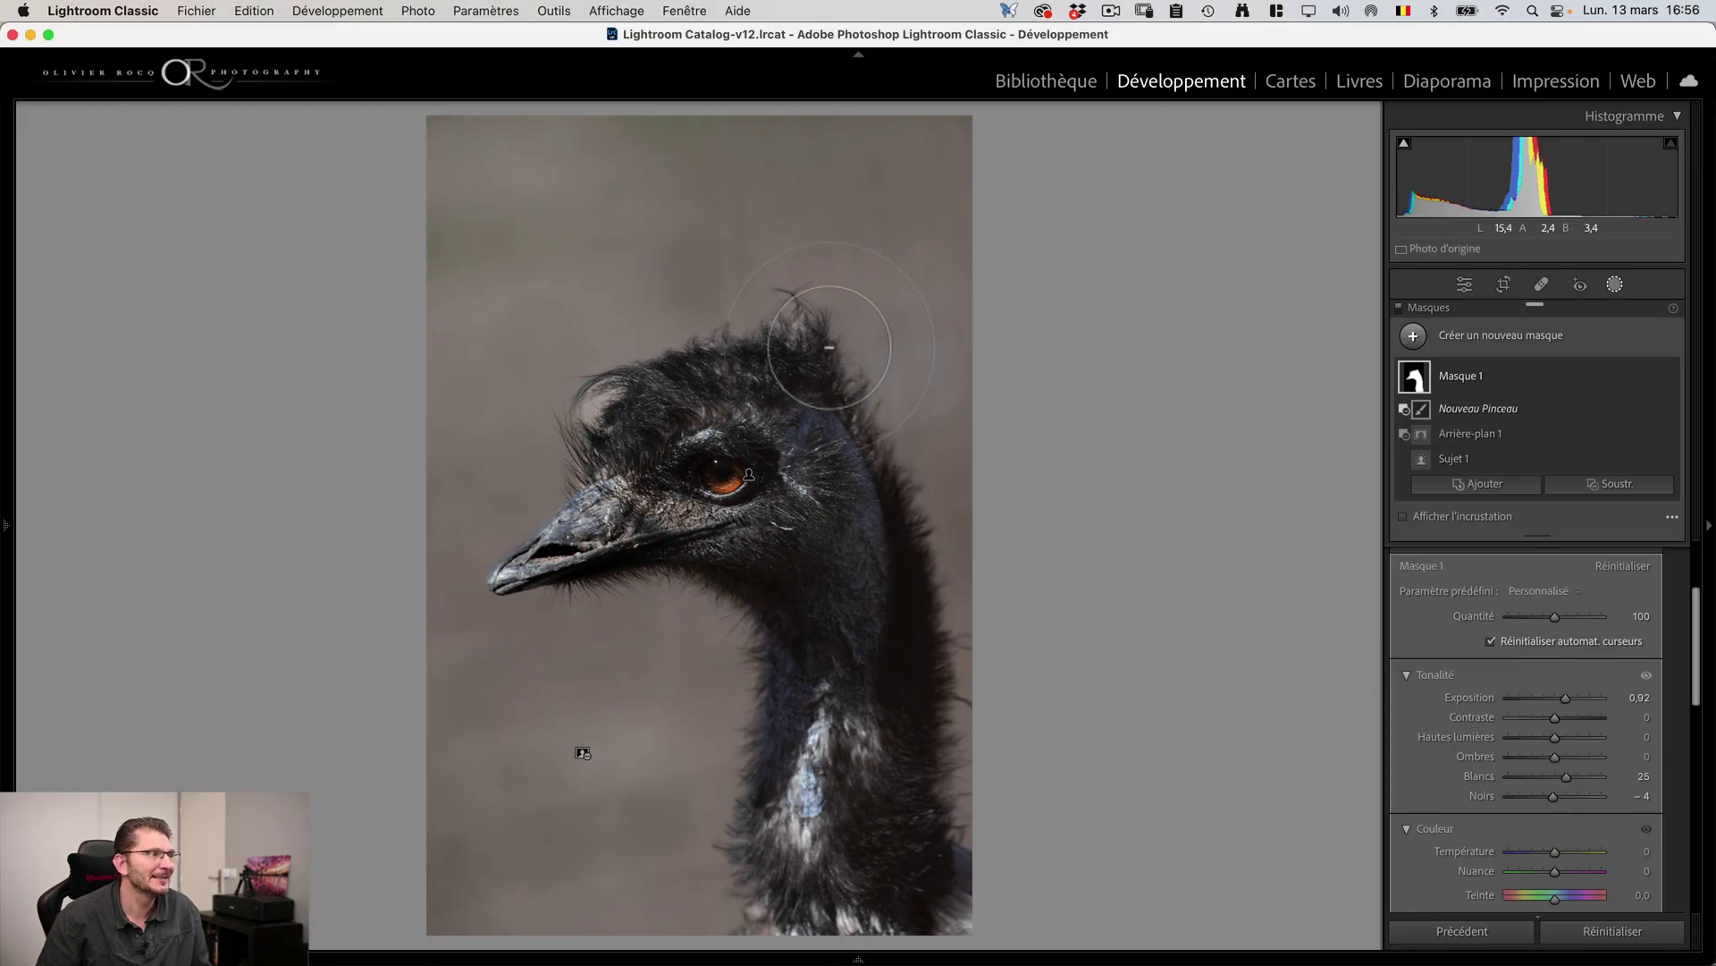
scroll(1543, 642, "up", 3)
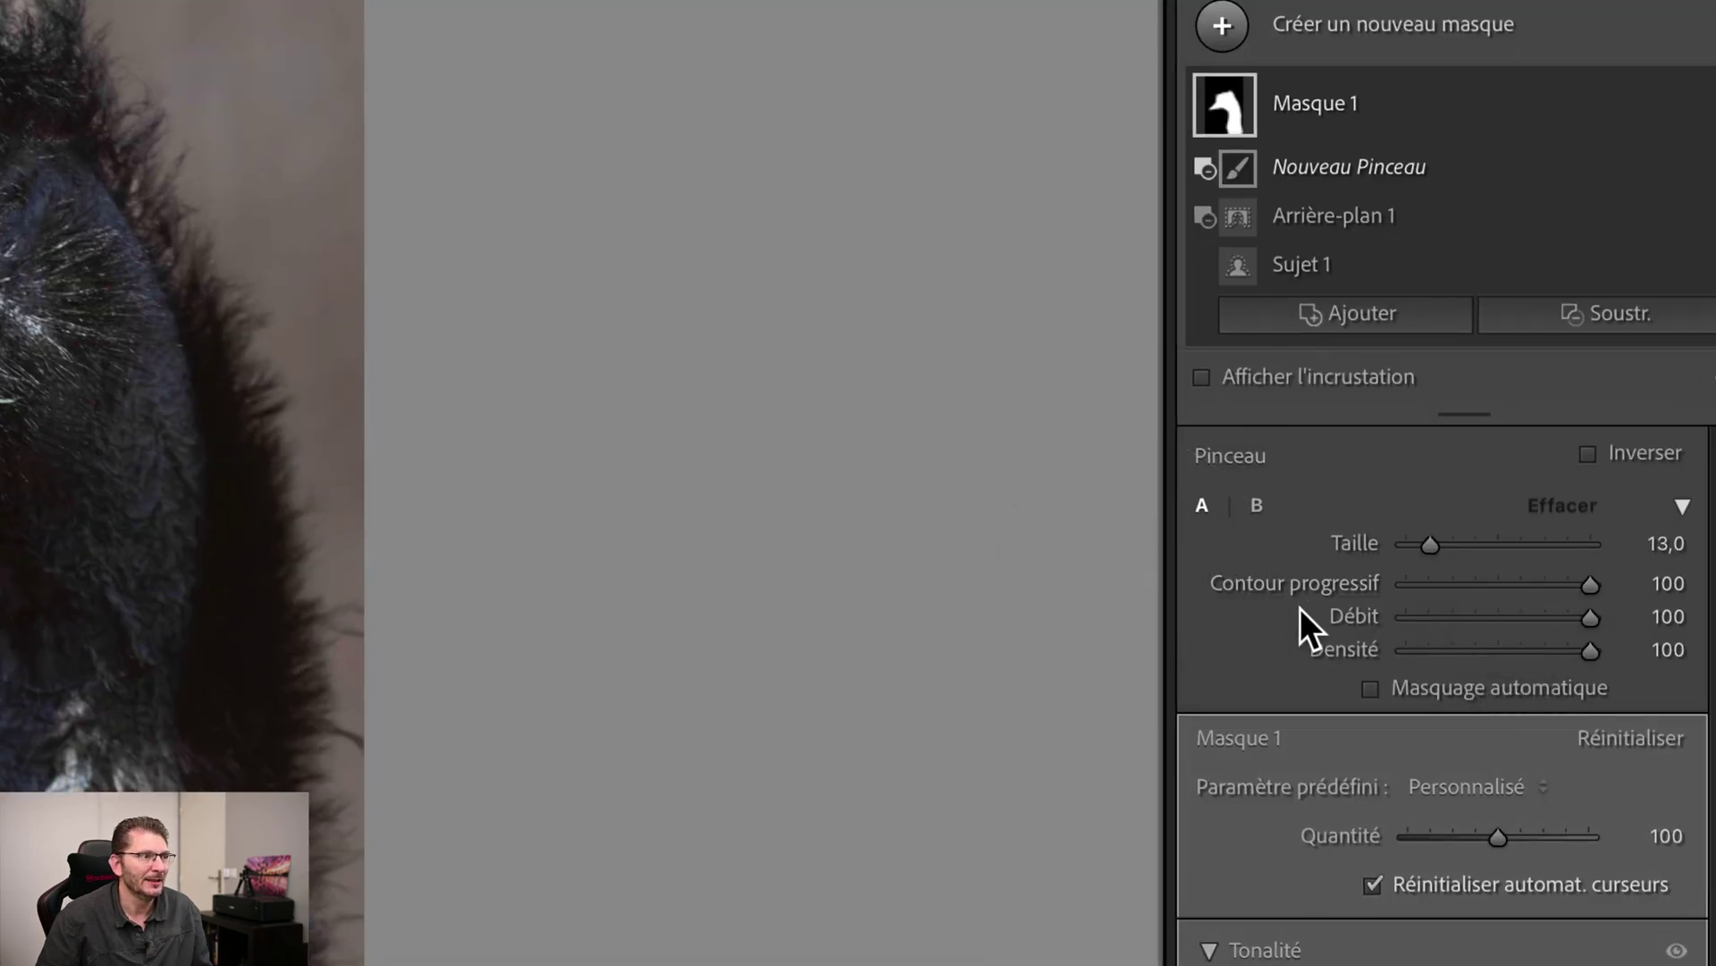
left_click_drag(1585, 587, 1349, 582)
mouse_move(1591, 579)
left_mouse_down()
mouse_move(1621, 575)
mouse_move(1407, 575)
mouse_move(1616, 577)
left_mouse_up()
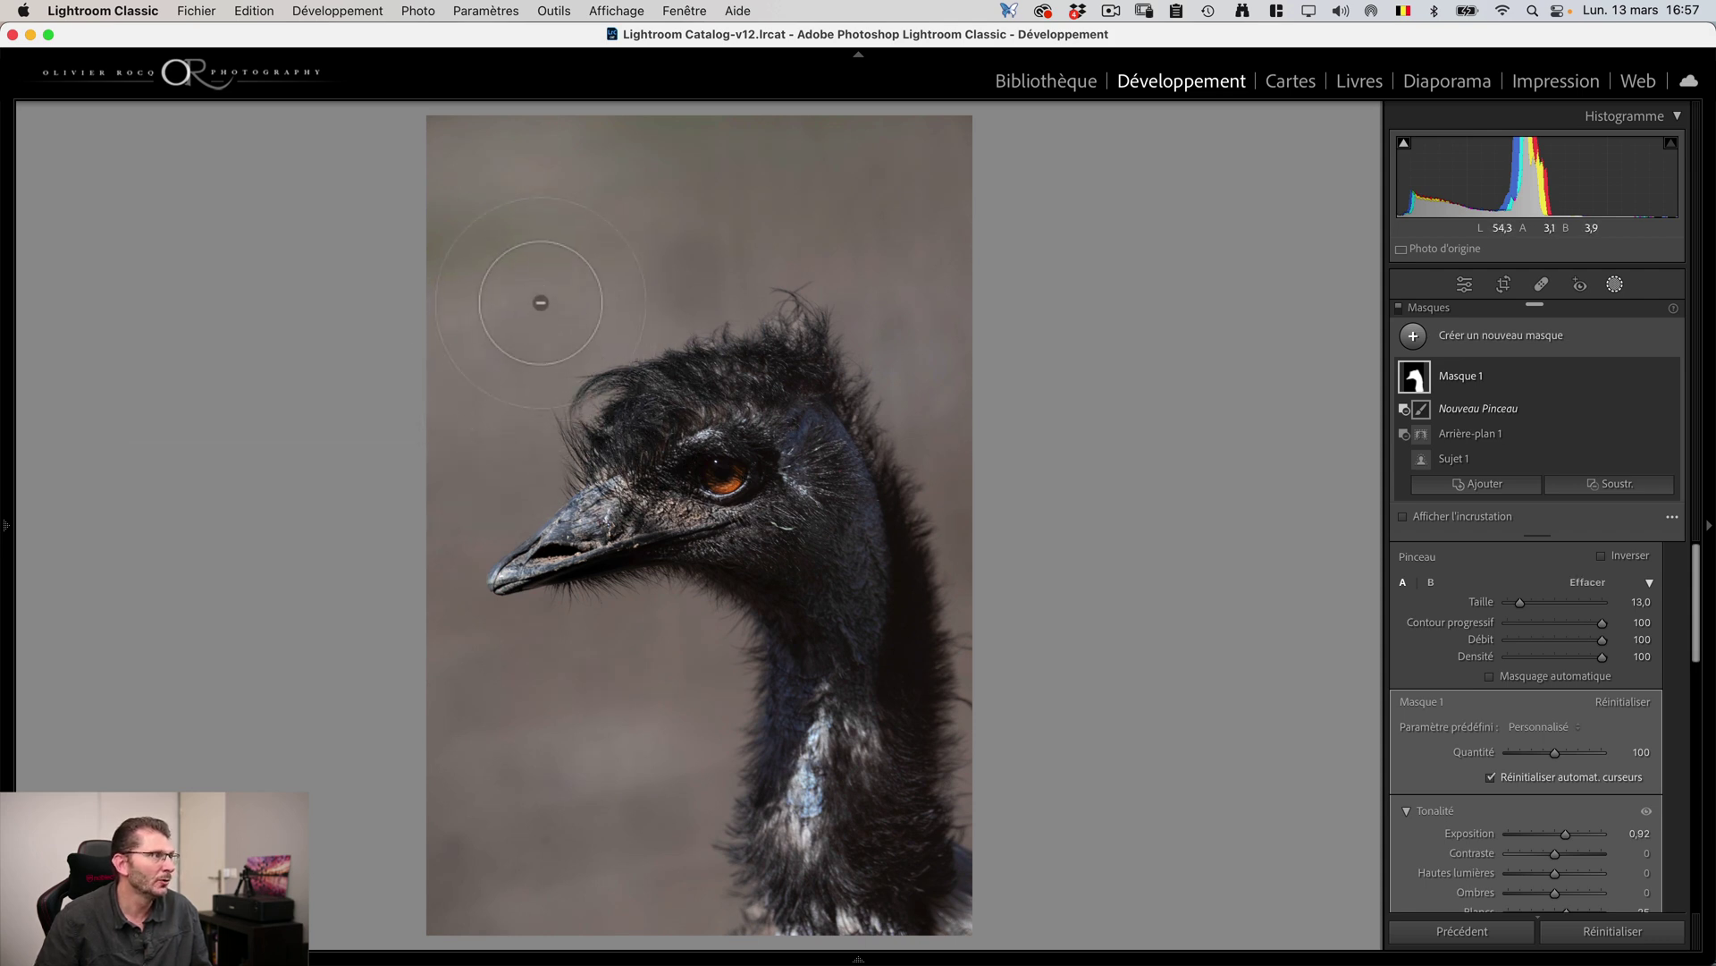
left_click_drag(685, 634, 625, 682)
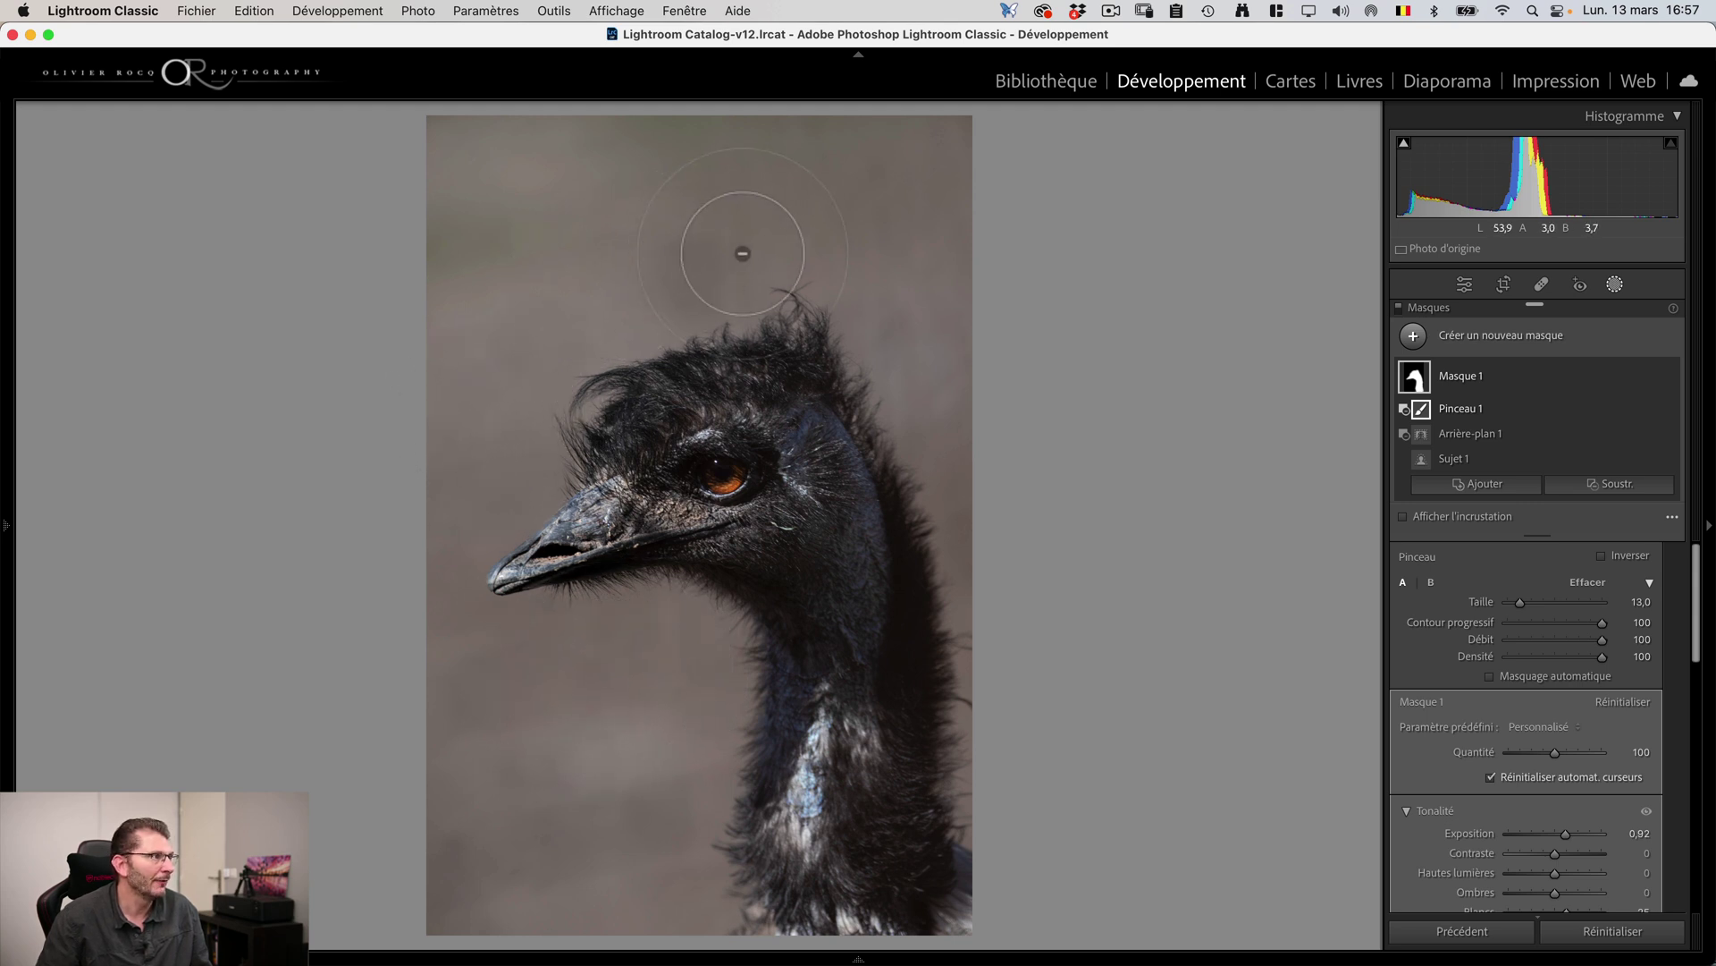
key("o")
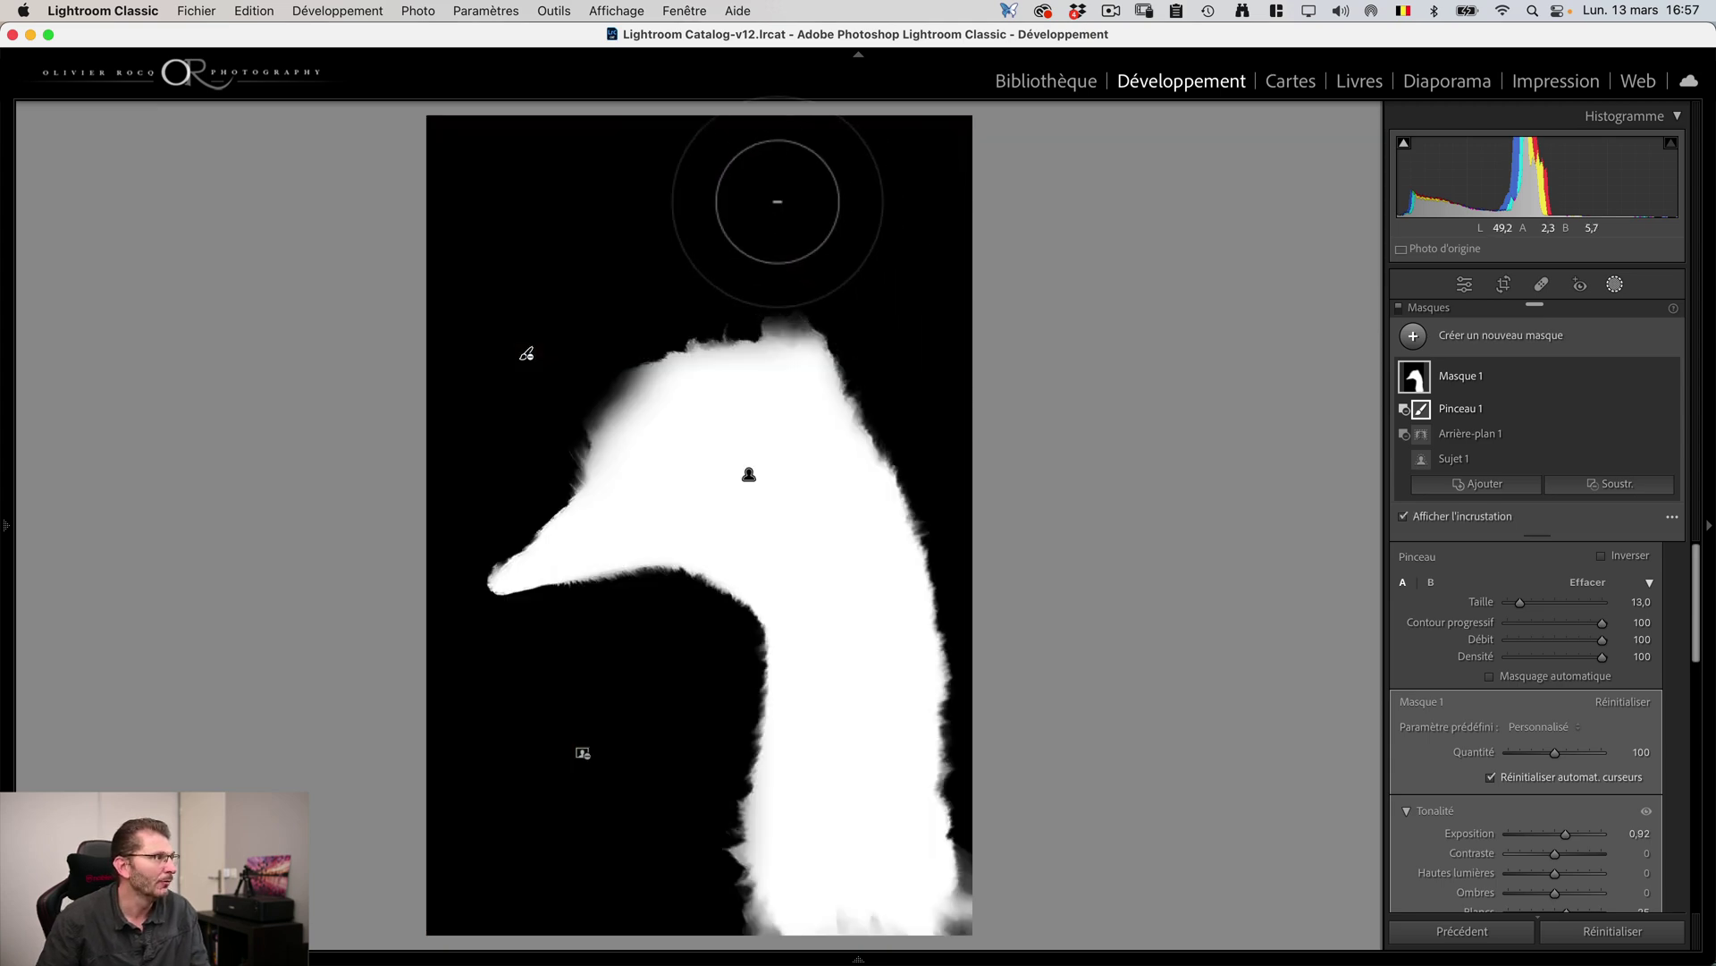
key("o")
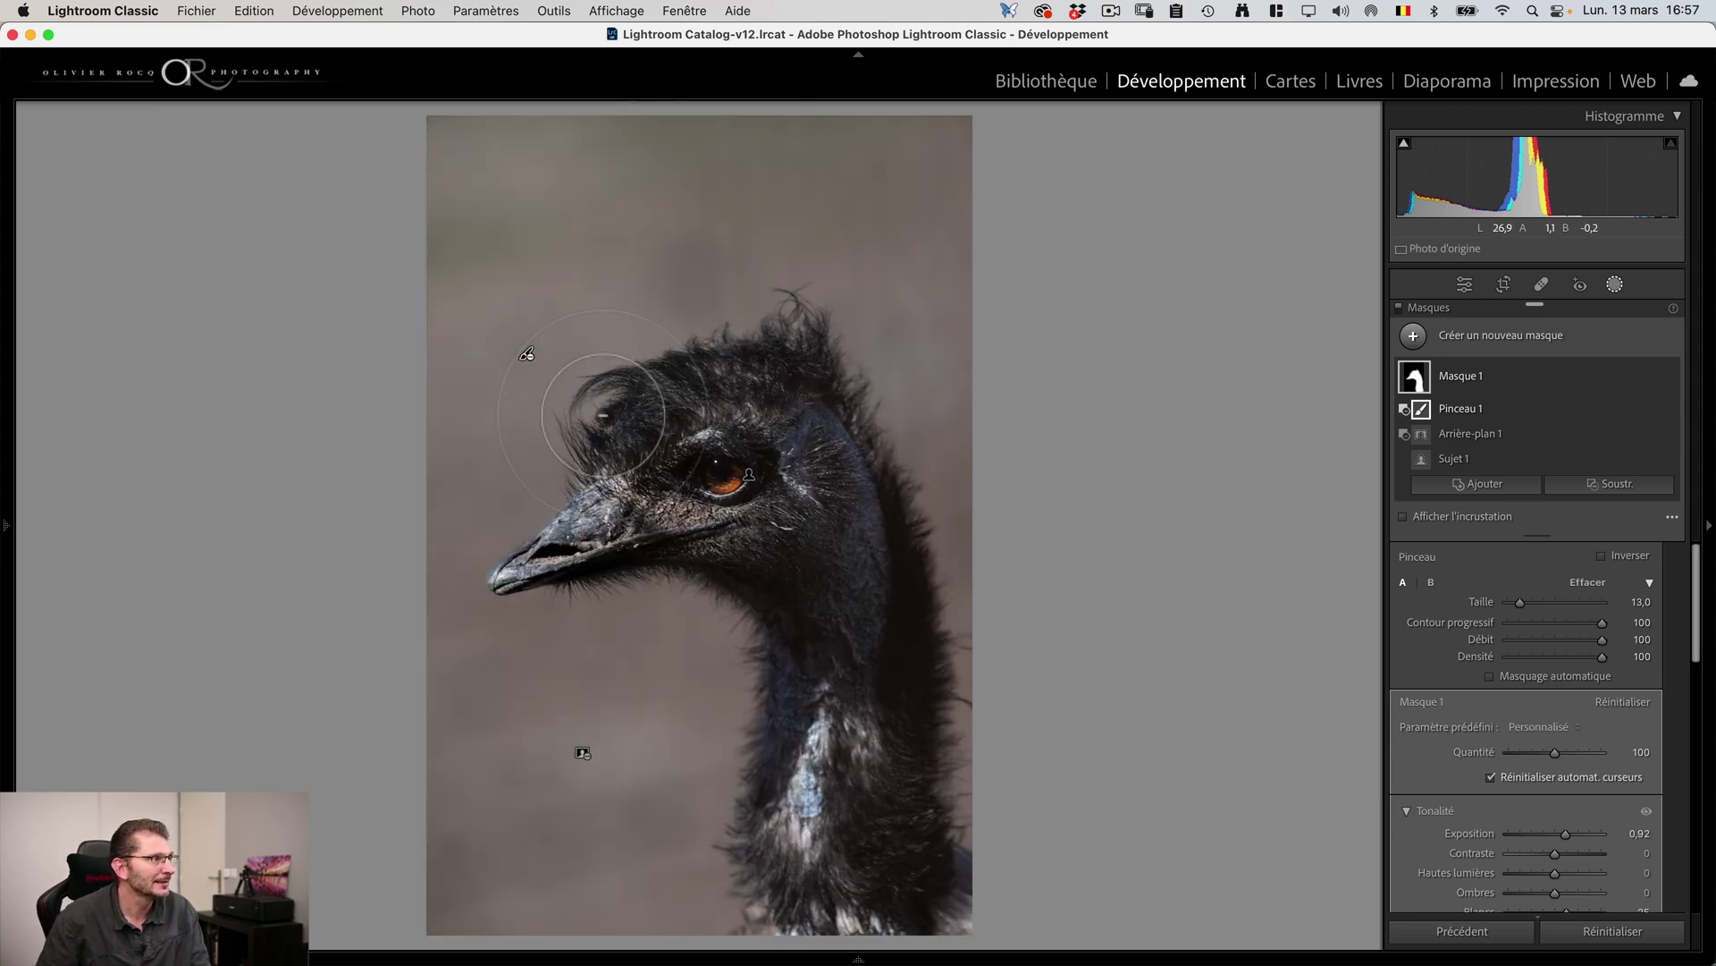
Compare the emu's crest with the brush subtraction hidden and shown, leaving the subtraction active
left_click(1670, 410)
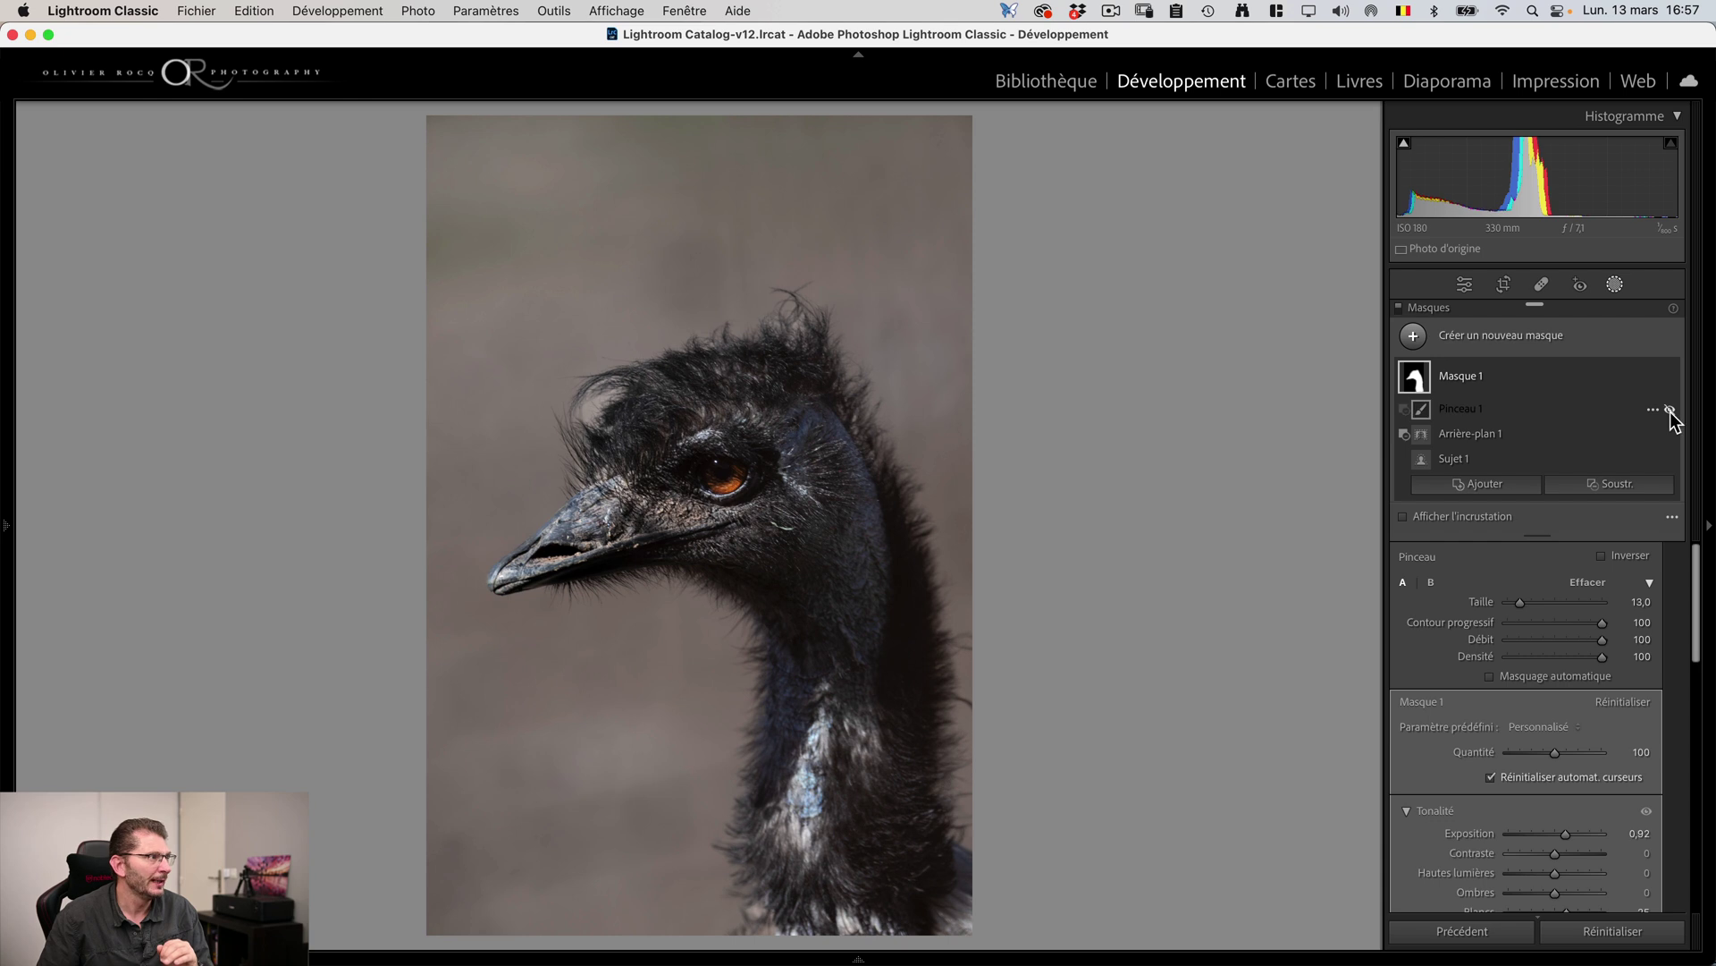
left_click(1669, 411)
left_click(1669, 410)
left_click(1669, 411)
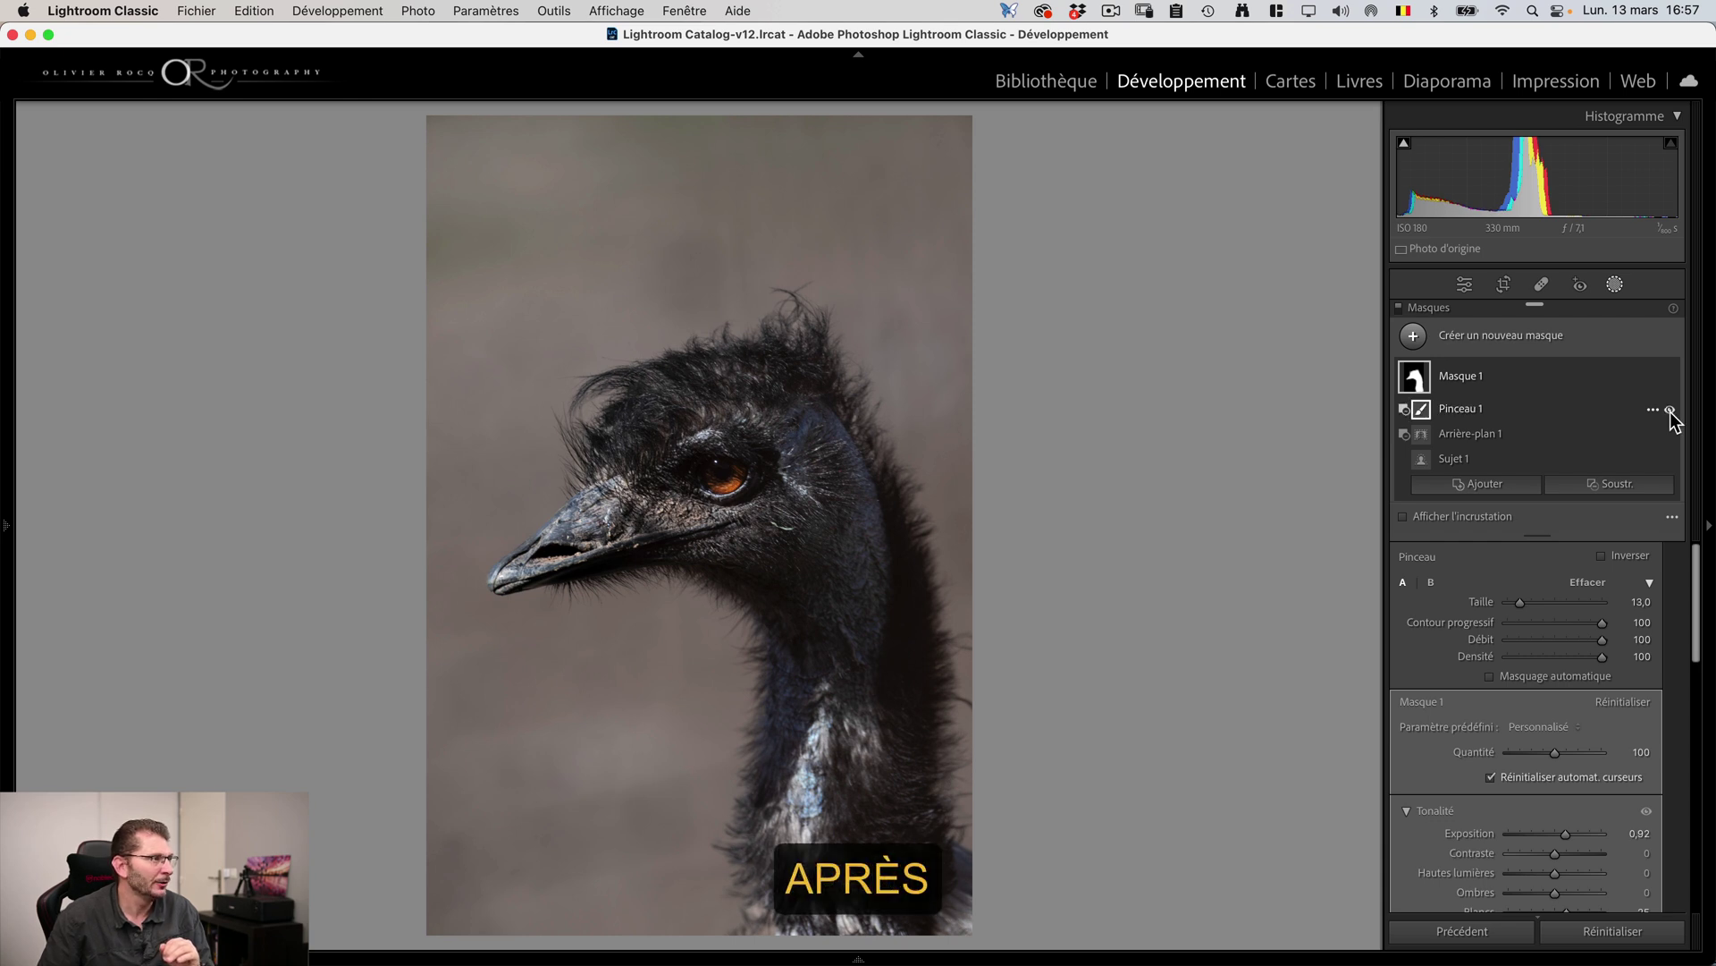
Compare the emu photo with all masking switched off and on, leaving the masks enabled
left_click(1400, 309)
left_click(1400, 309)
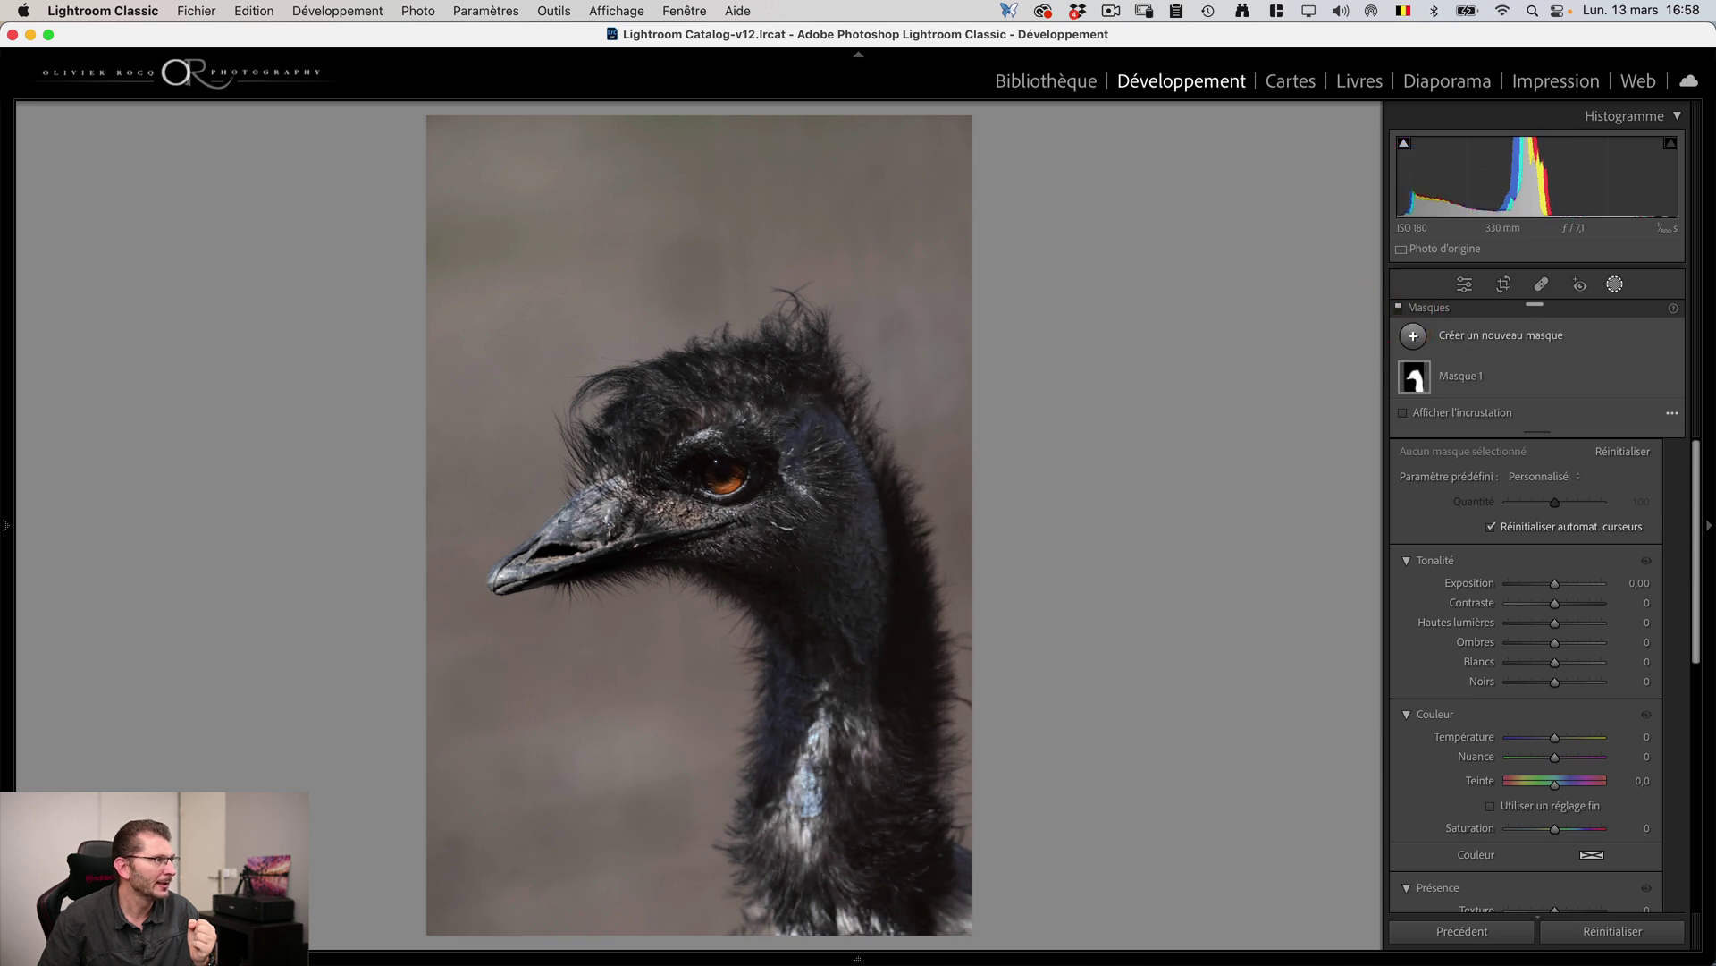
left_click(1400, 310)
left_click(1400, 310)
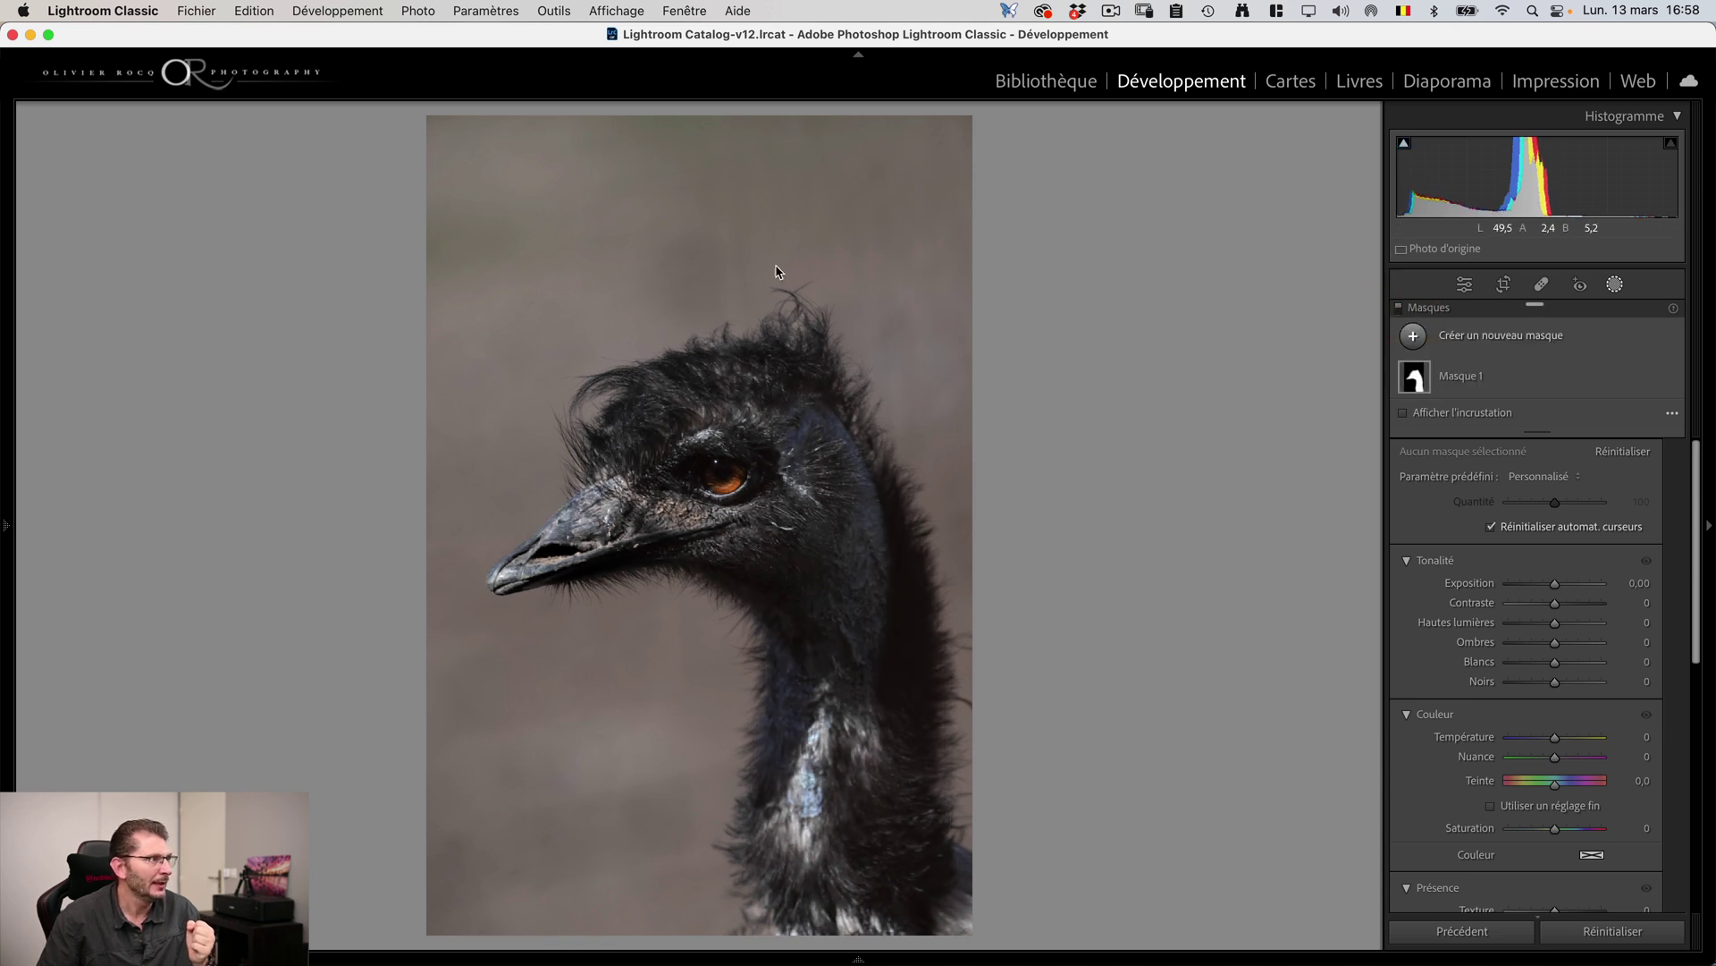
Reopen the Pinceau subtraction in the emu's mask and enlarge the brush to Taille 25,0
left_click(1491, 379)
left_click(1481, 409)
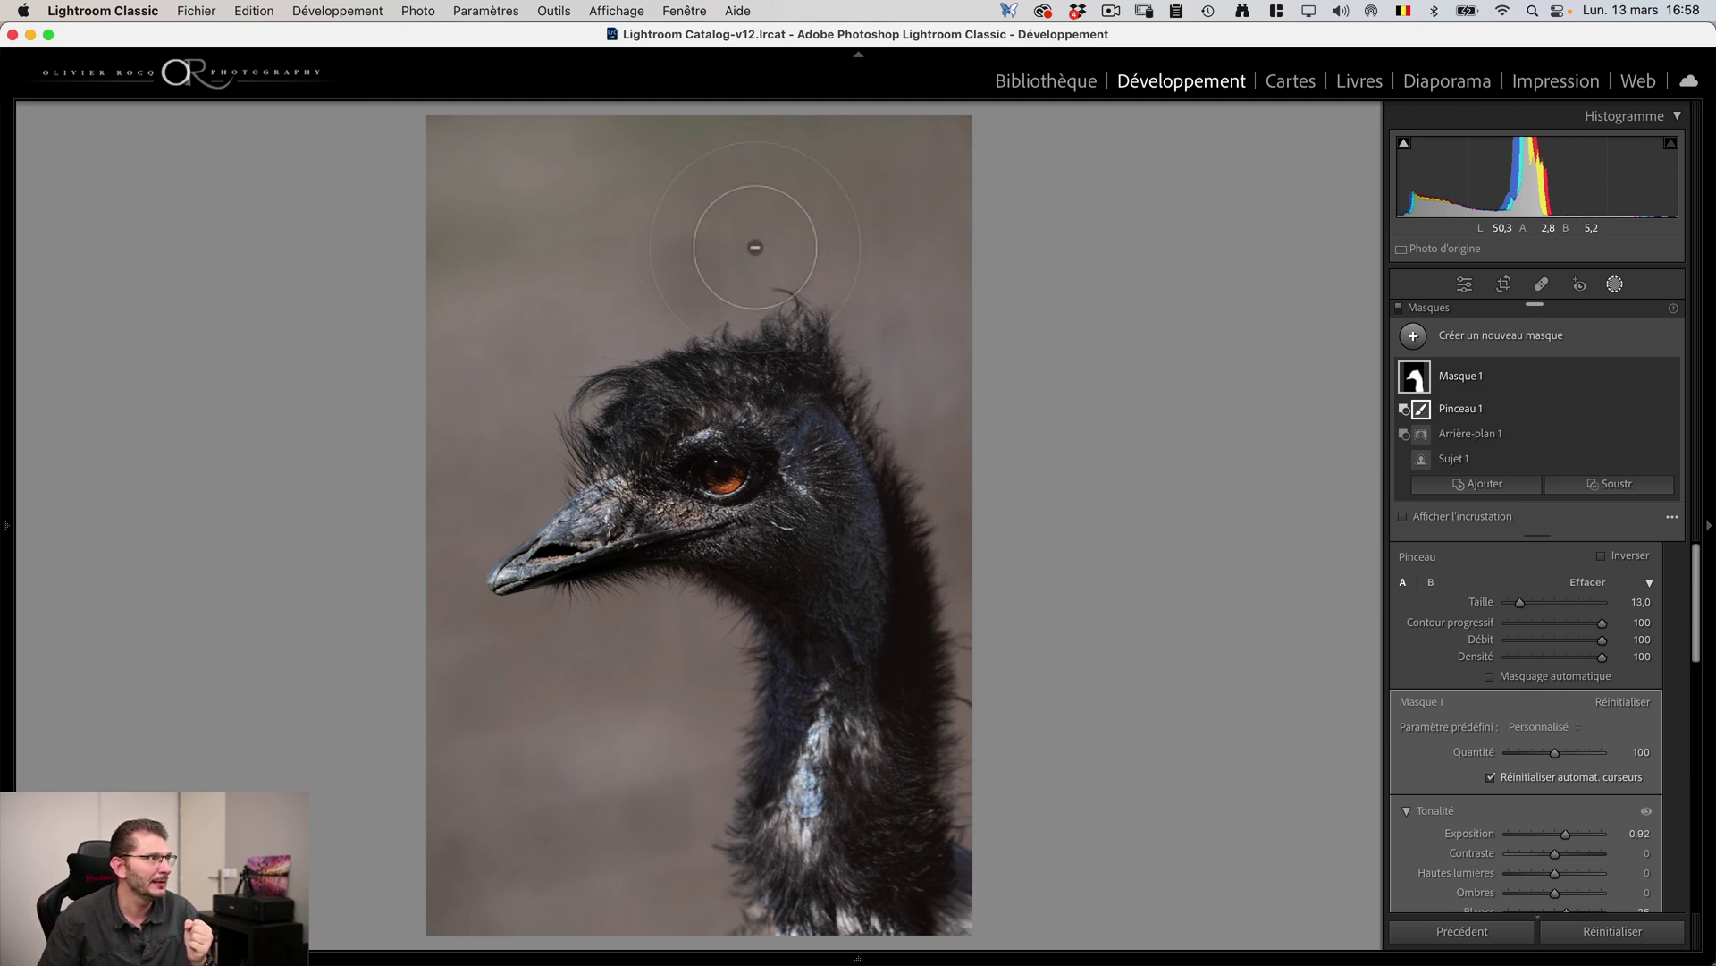
scroll(696, 343, "up", 5)
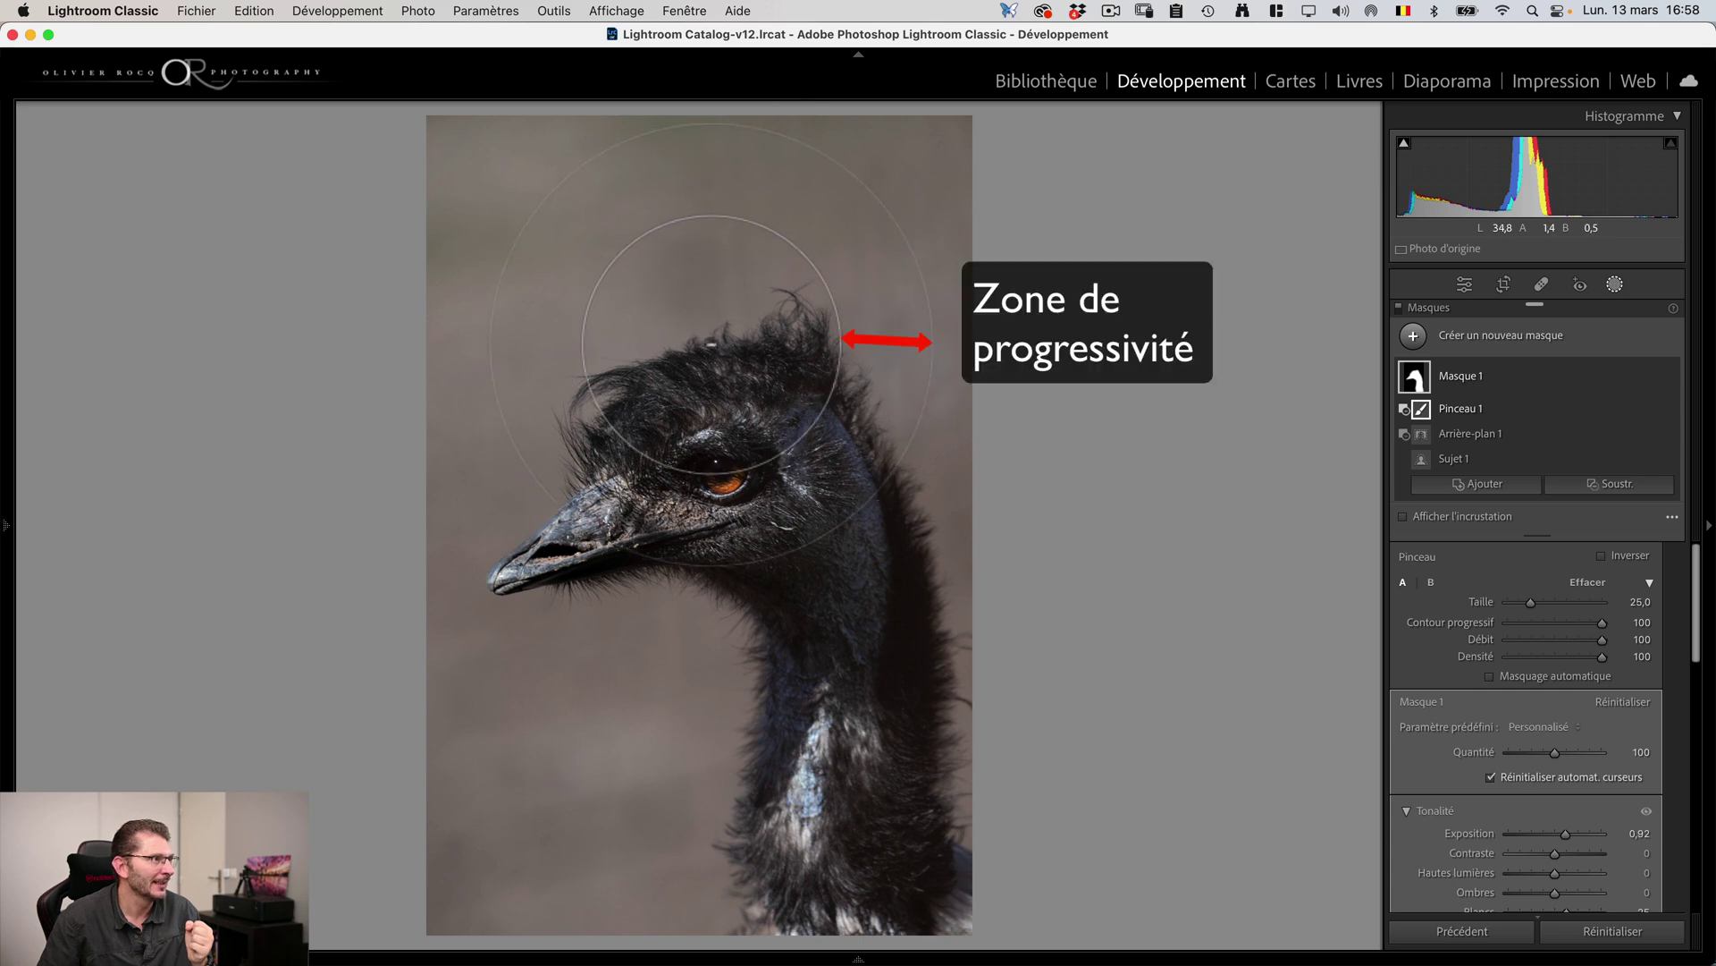